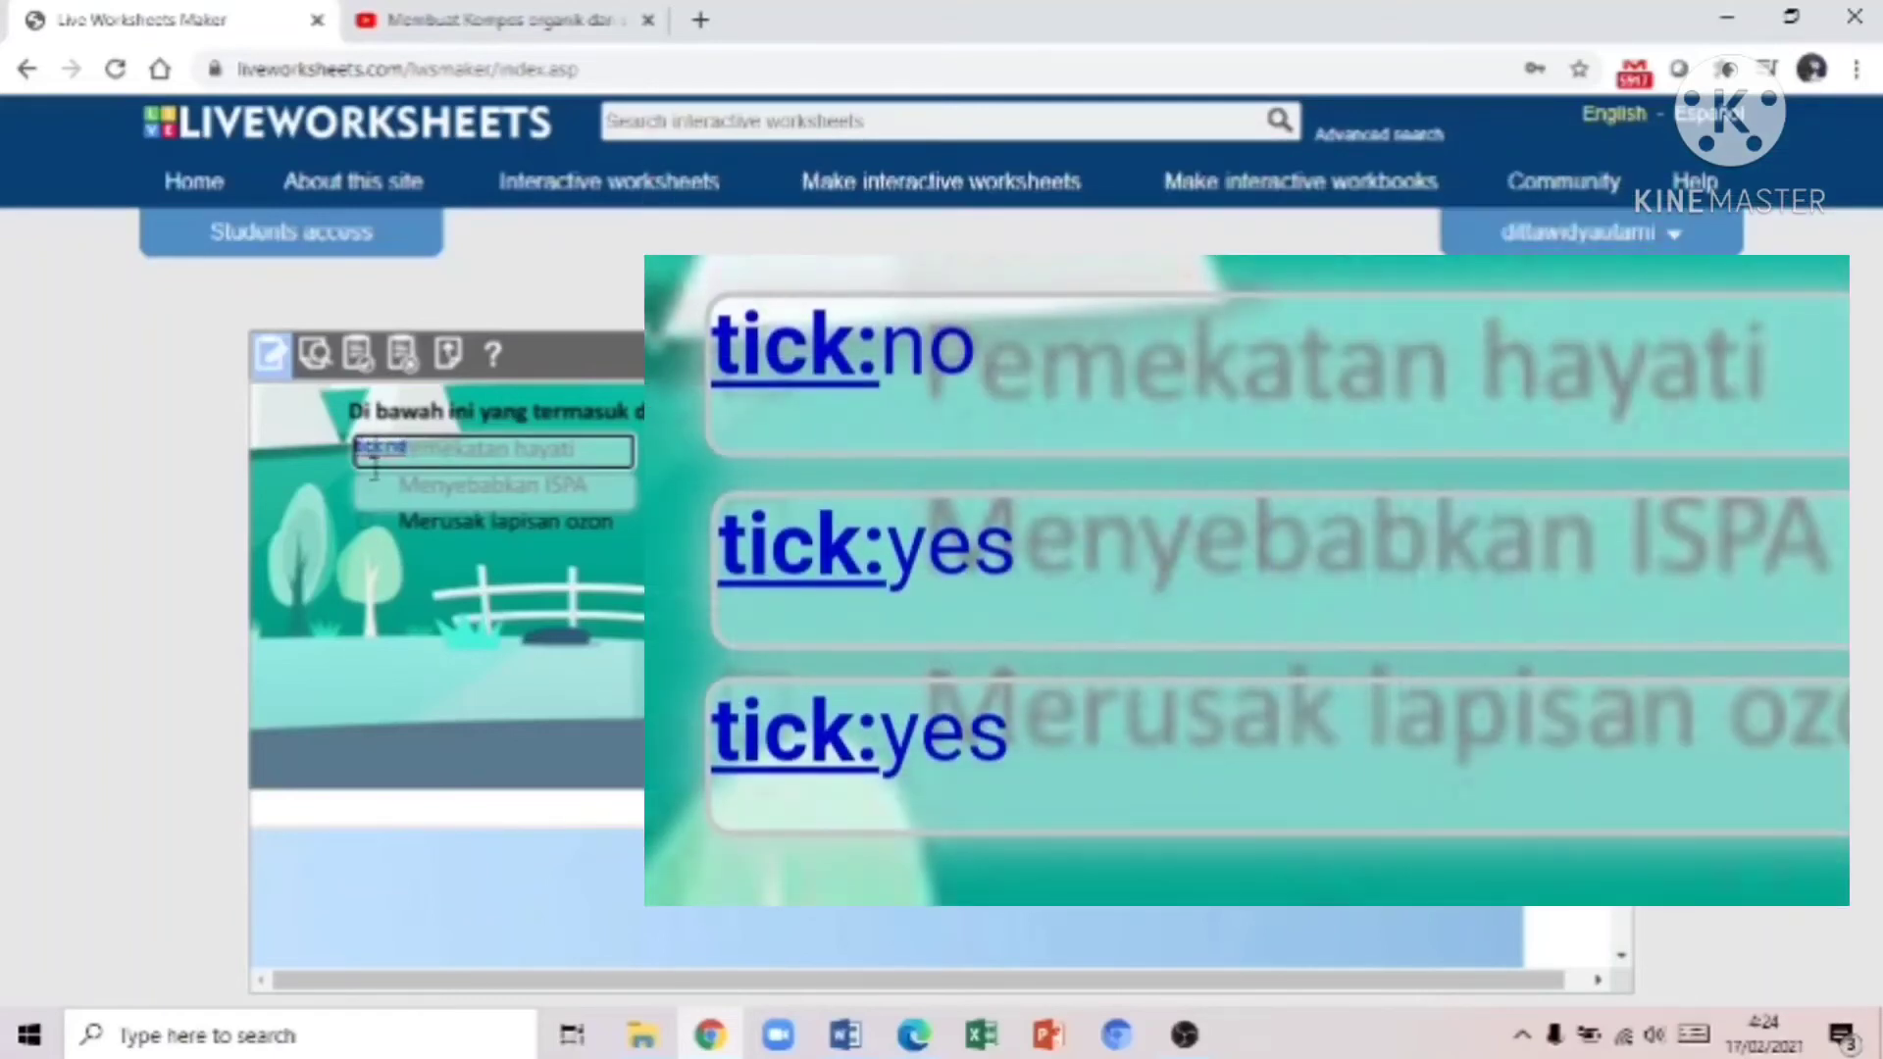
Step: Mark the "Menyebabkan ISPA" box as tick:yes and place a widened copy of the tick:no box over "Menurunkan kualitas tanah"
left_click(377, 489)
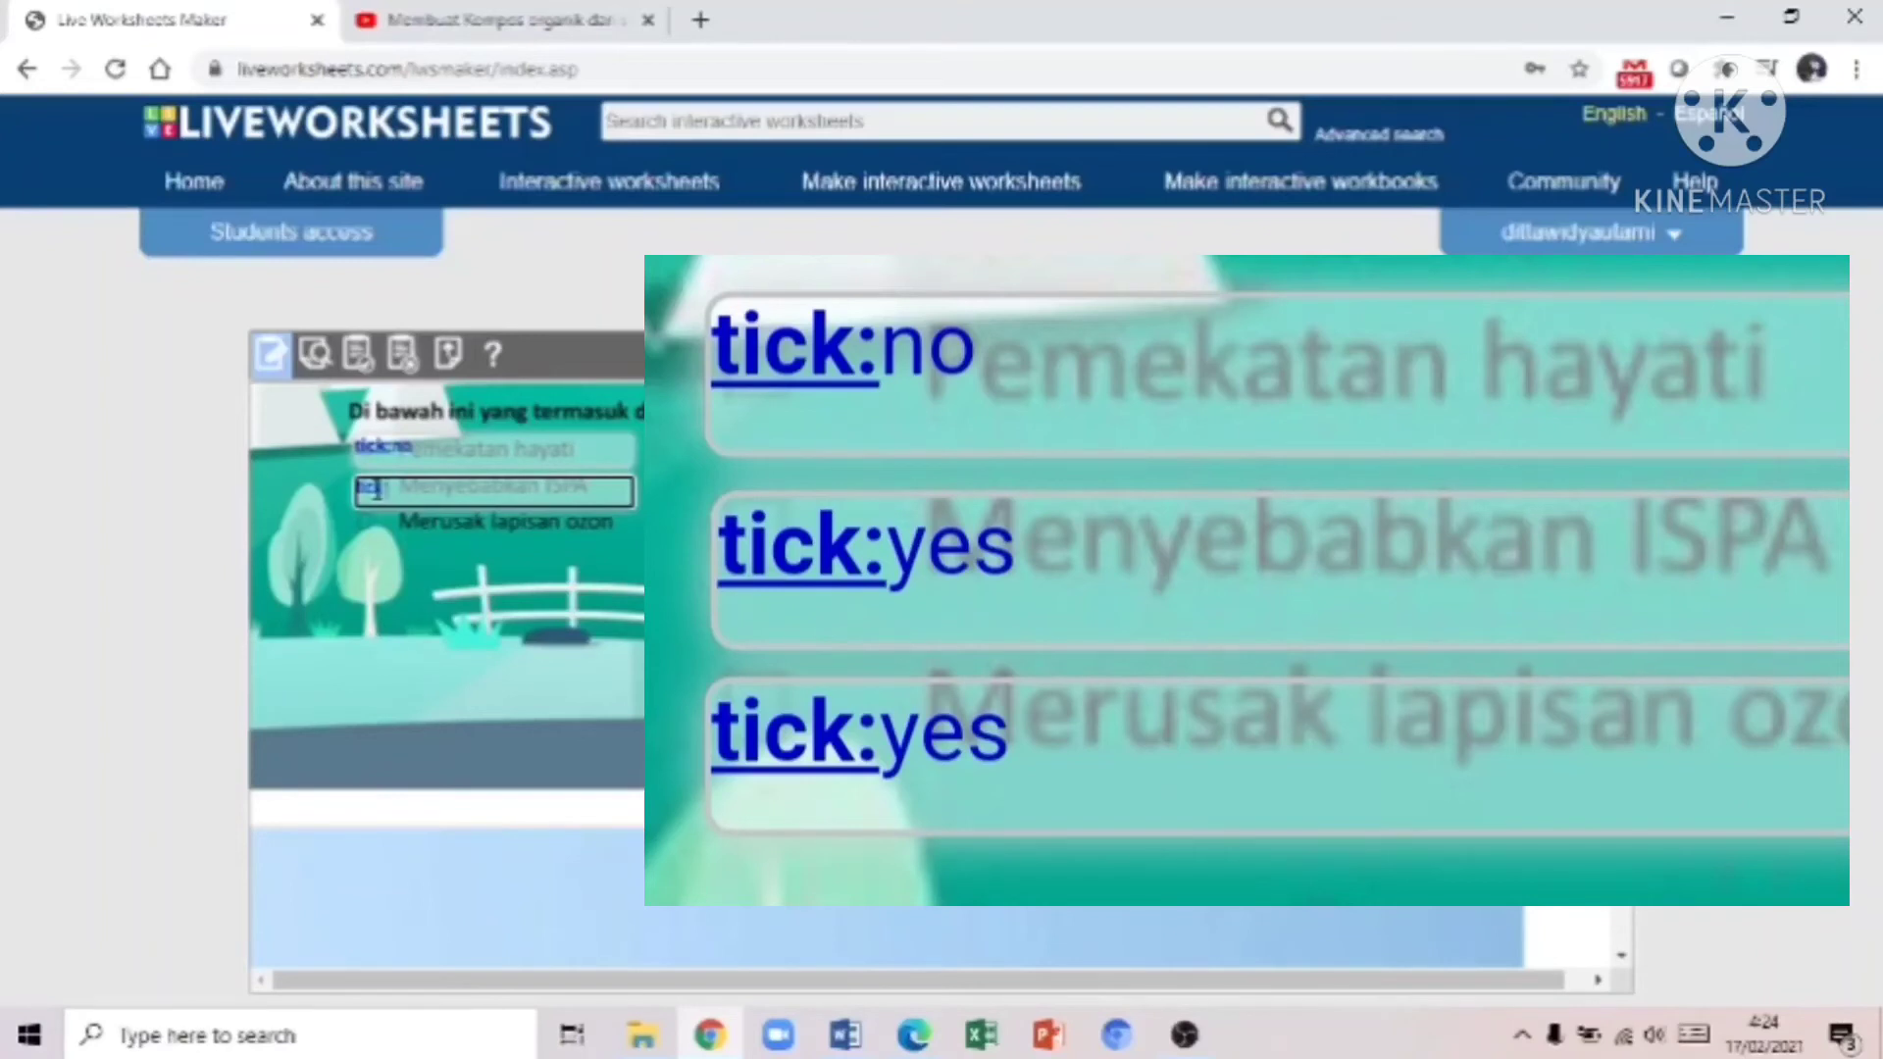
type("tick:yes")
left_click(633, 454)
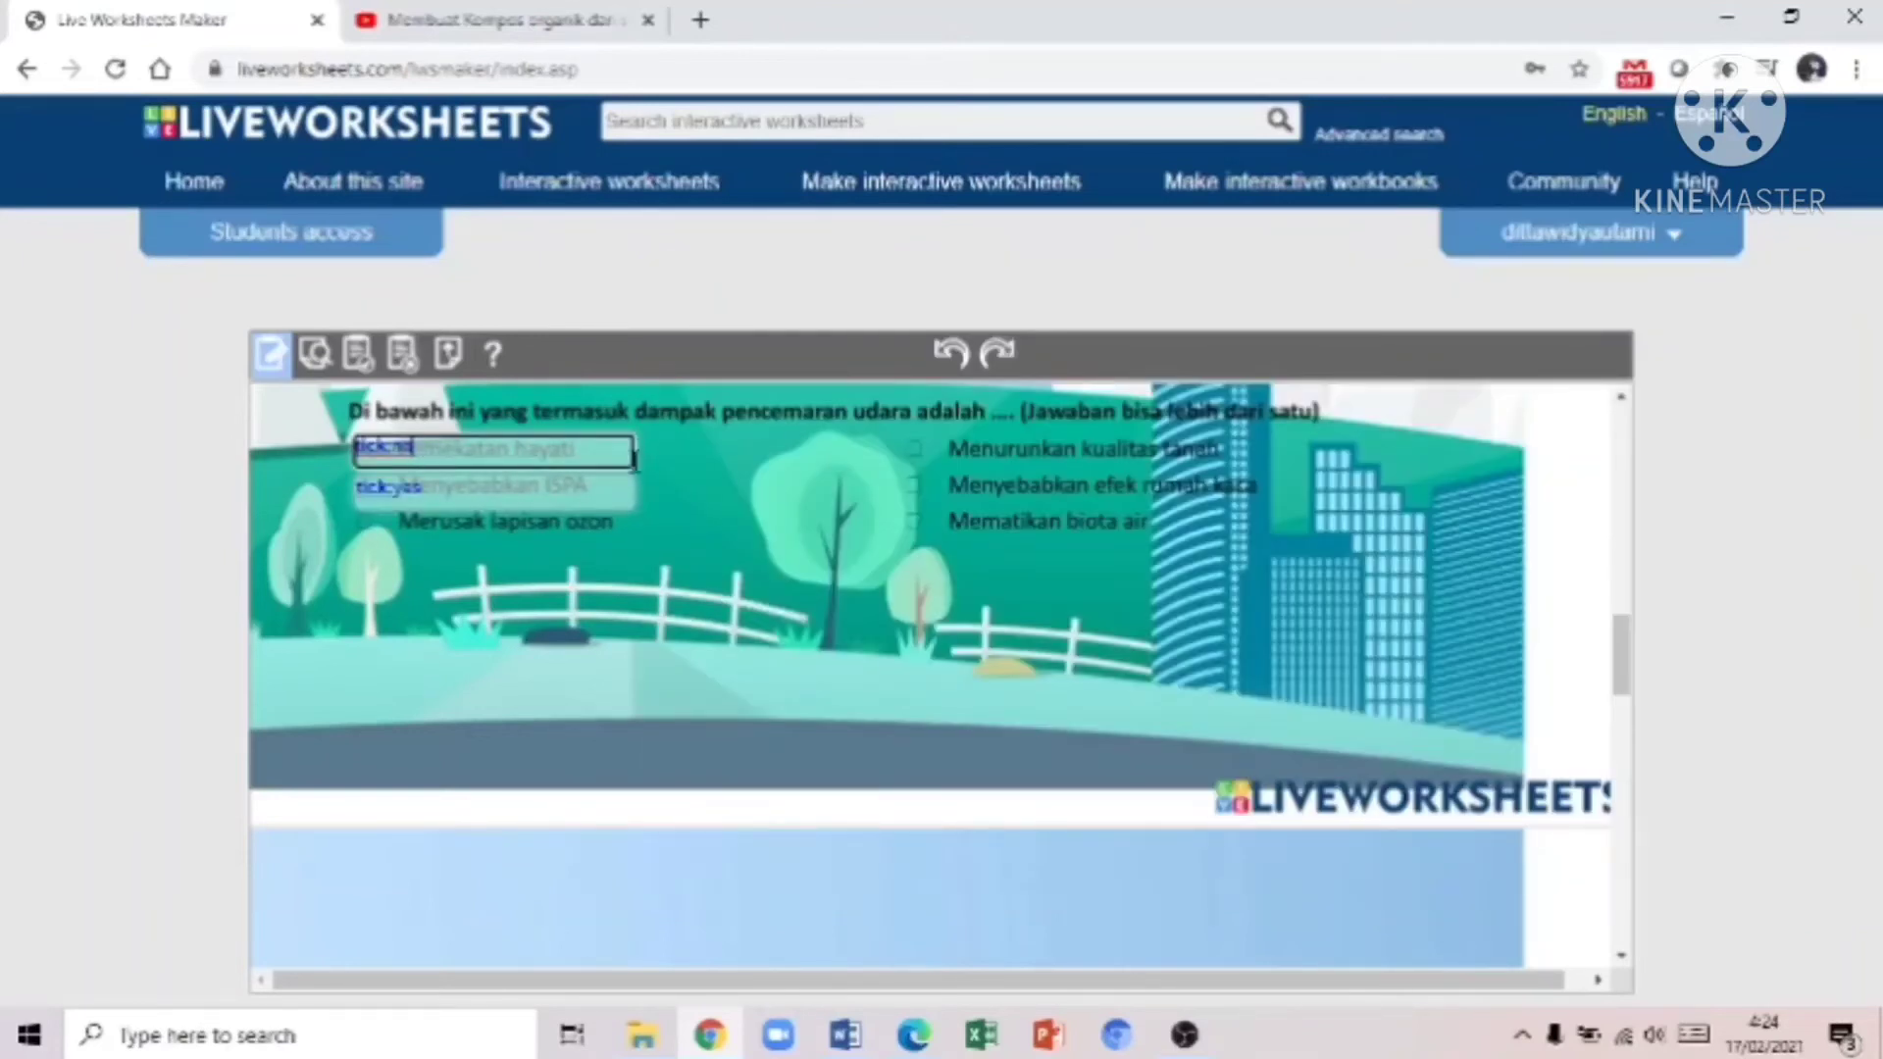
left_click(635, 456)
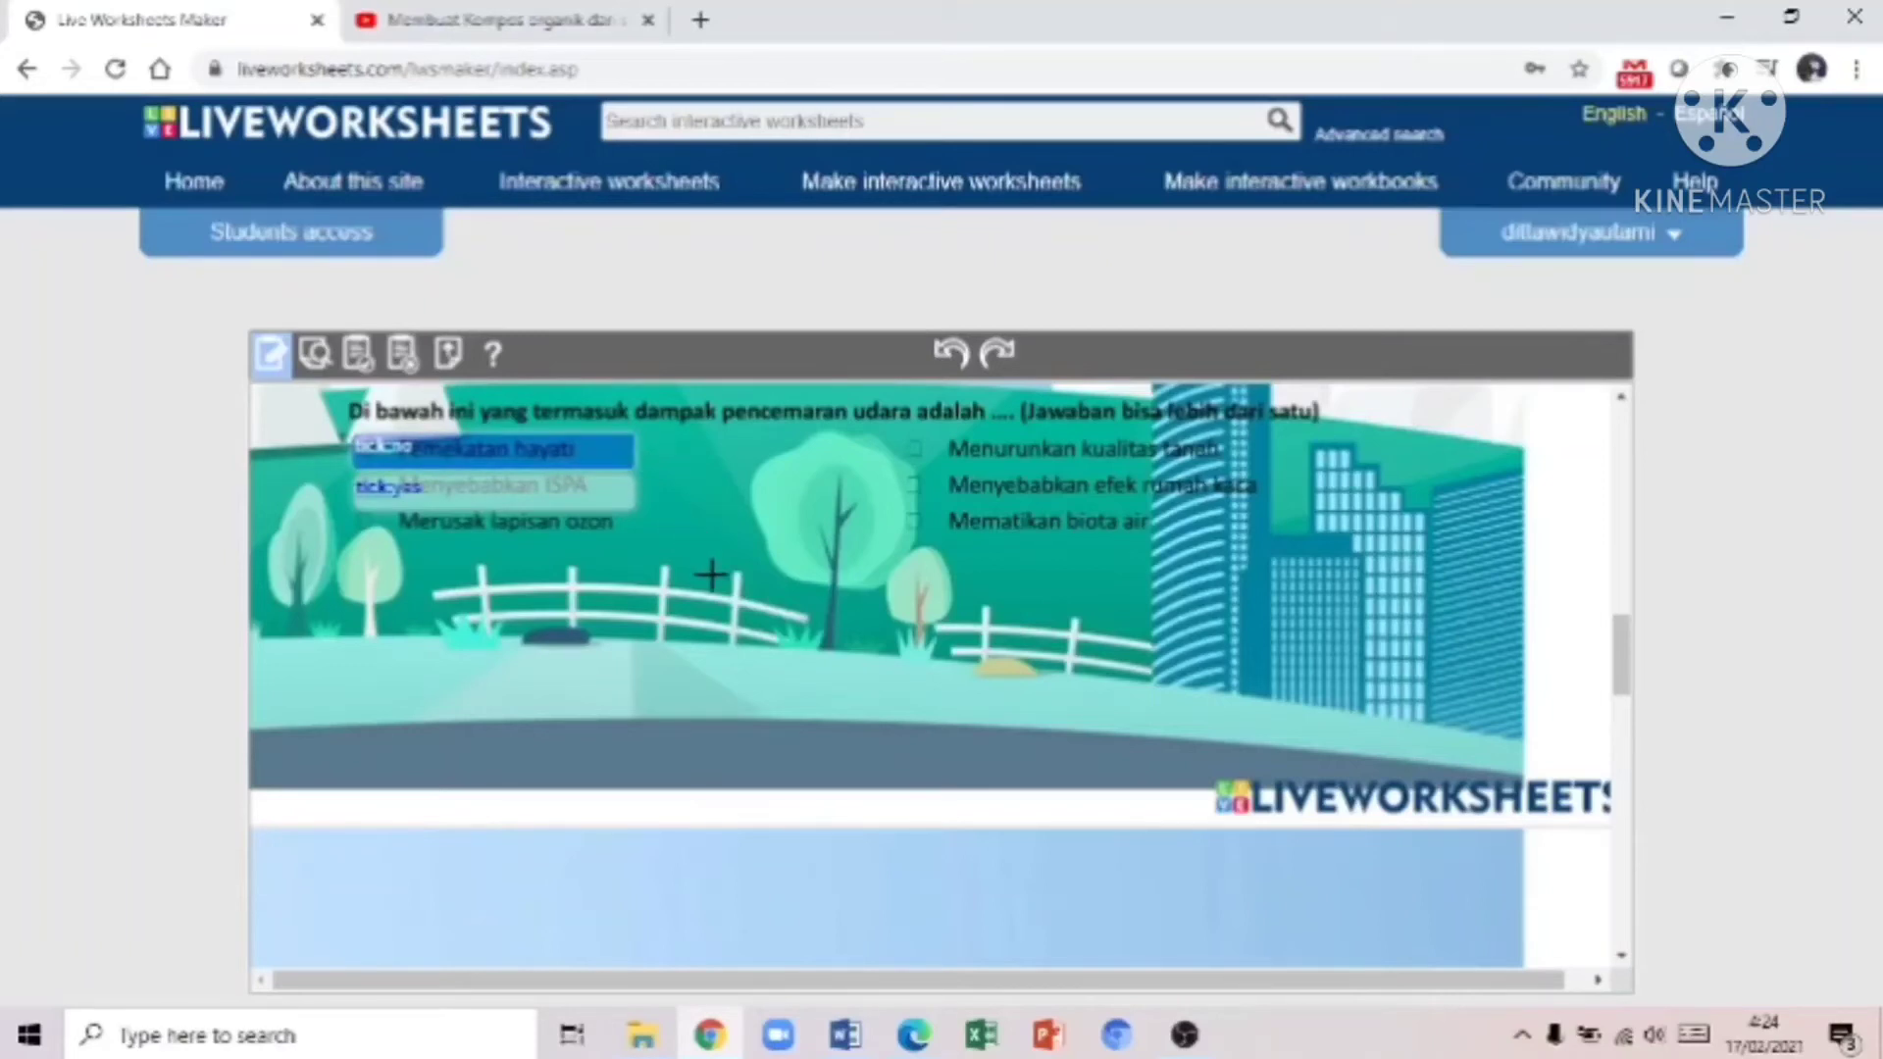
key("ctrl+v")
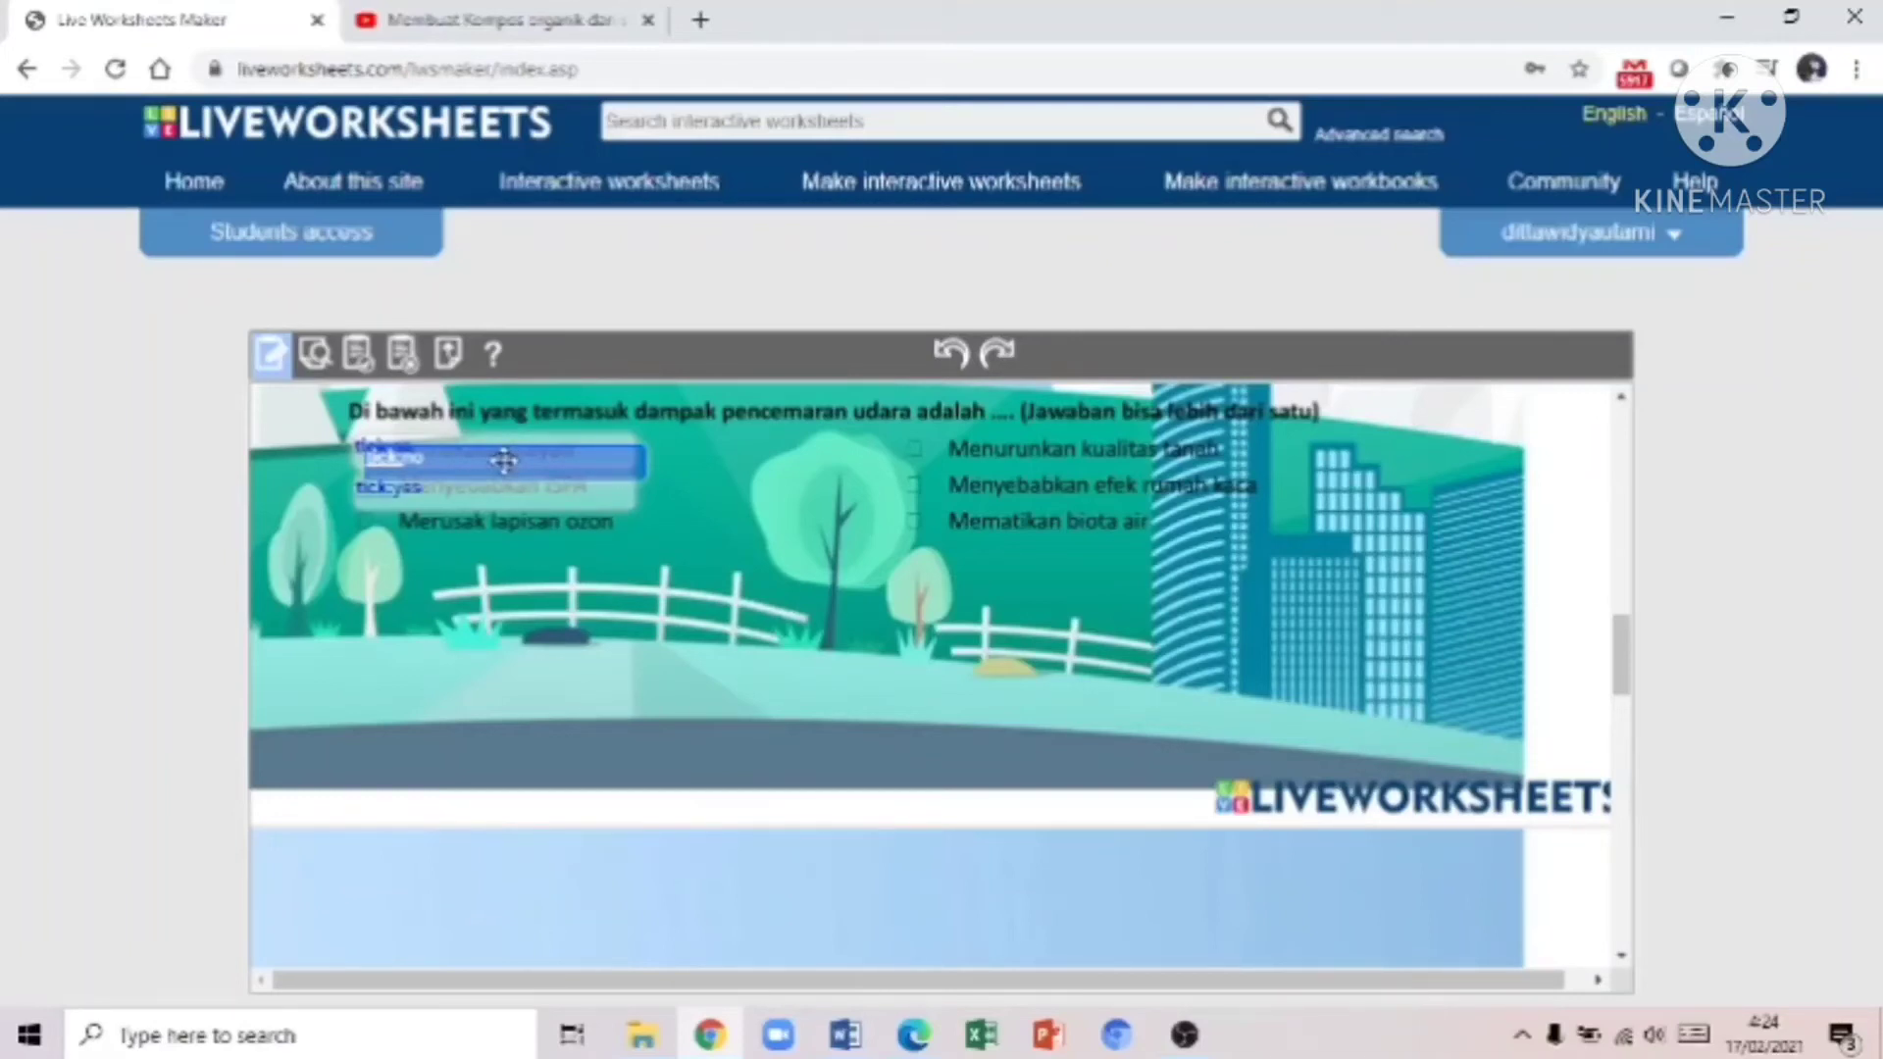
left_click_drag(504, 461, 1044, 447)
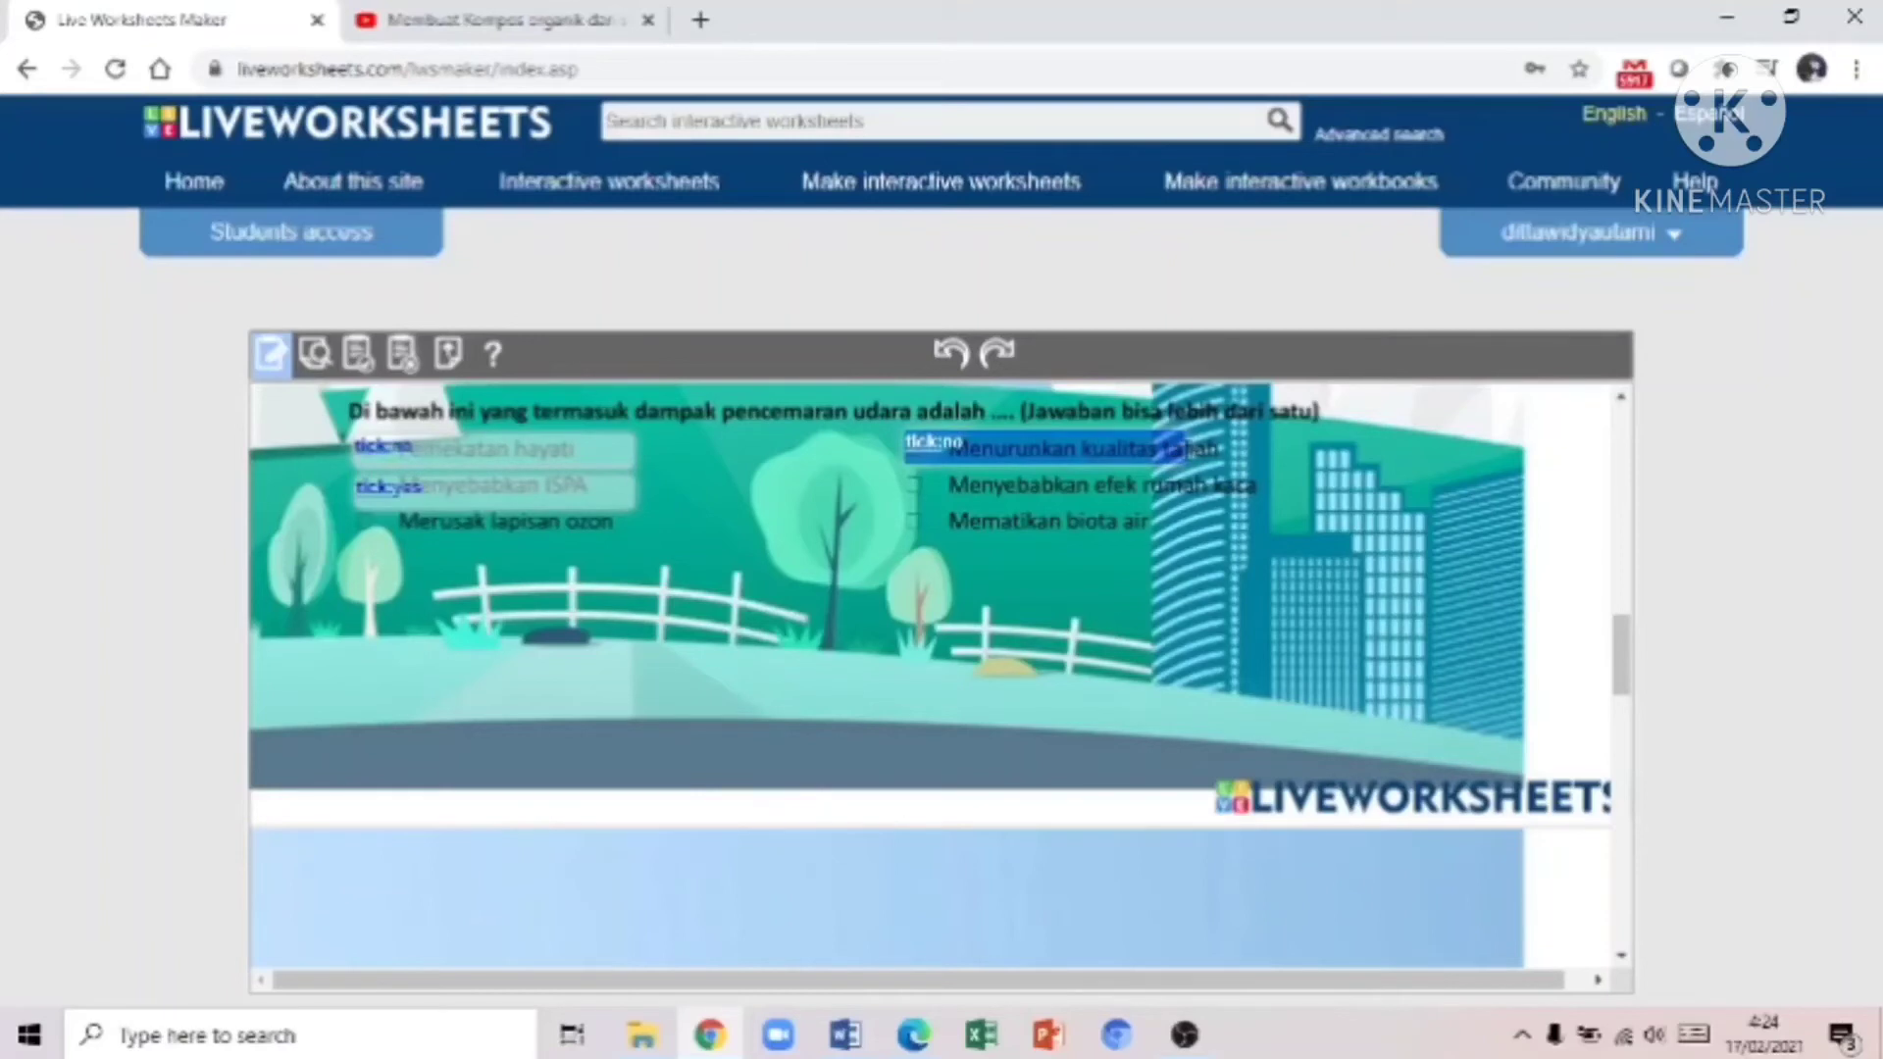
left_click_drag(1184, 449, 1271, 453)
Step: Place a tick:no copy over "Mematikan biota air" and tick:yes copies over "Menyebabkan efek rumah kaca" and "Merusak lapisan ozon"
left_click_drag(373, 458, 656, 490)
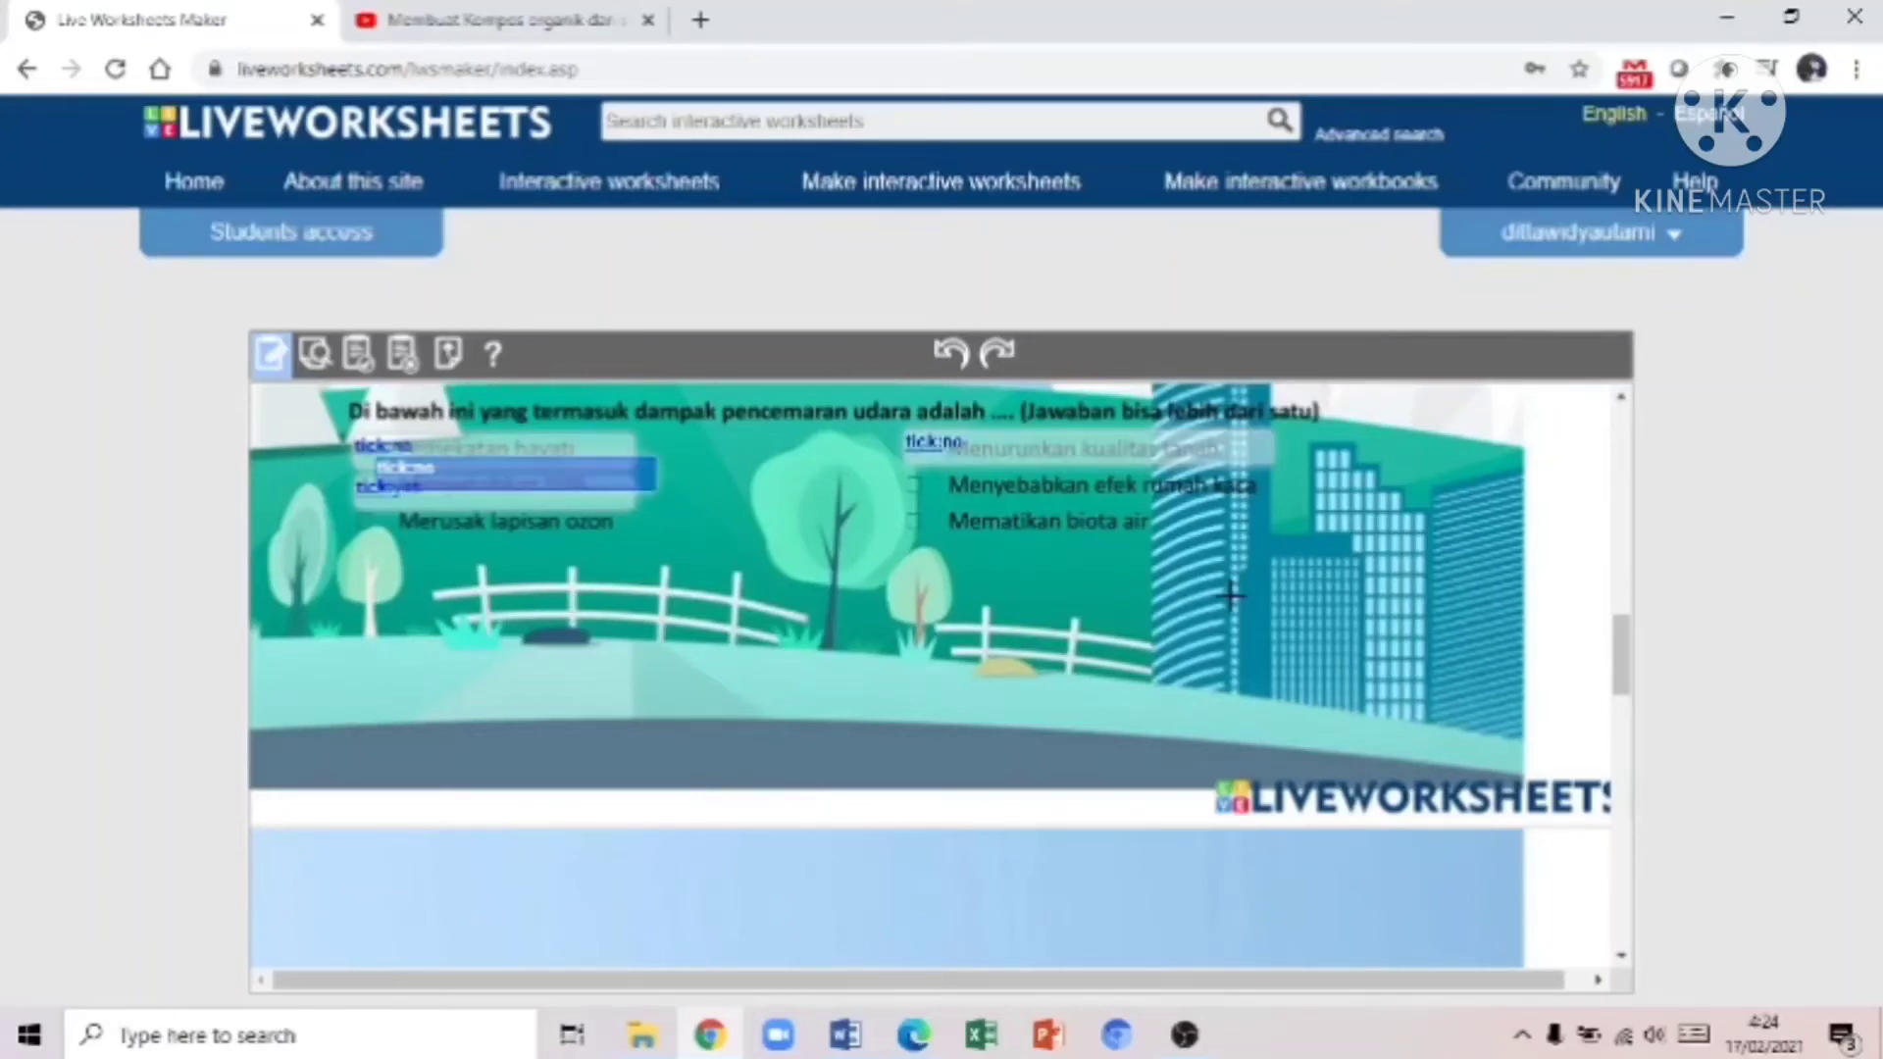
left_click(515, 471)
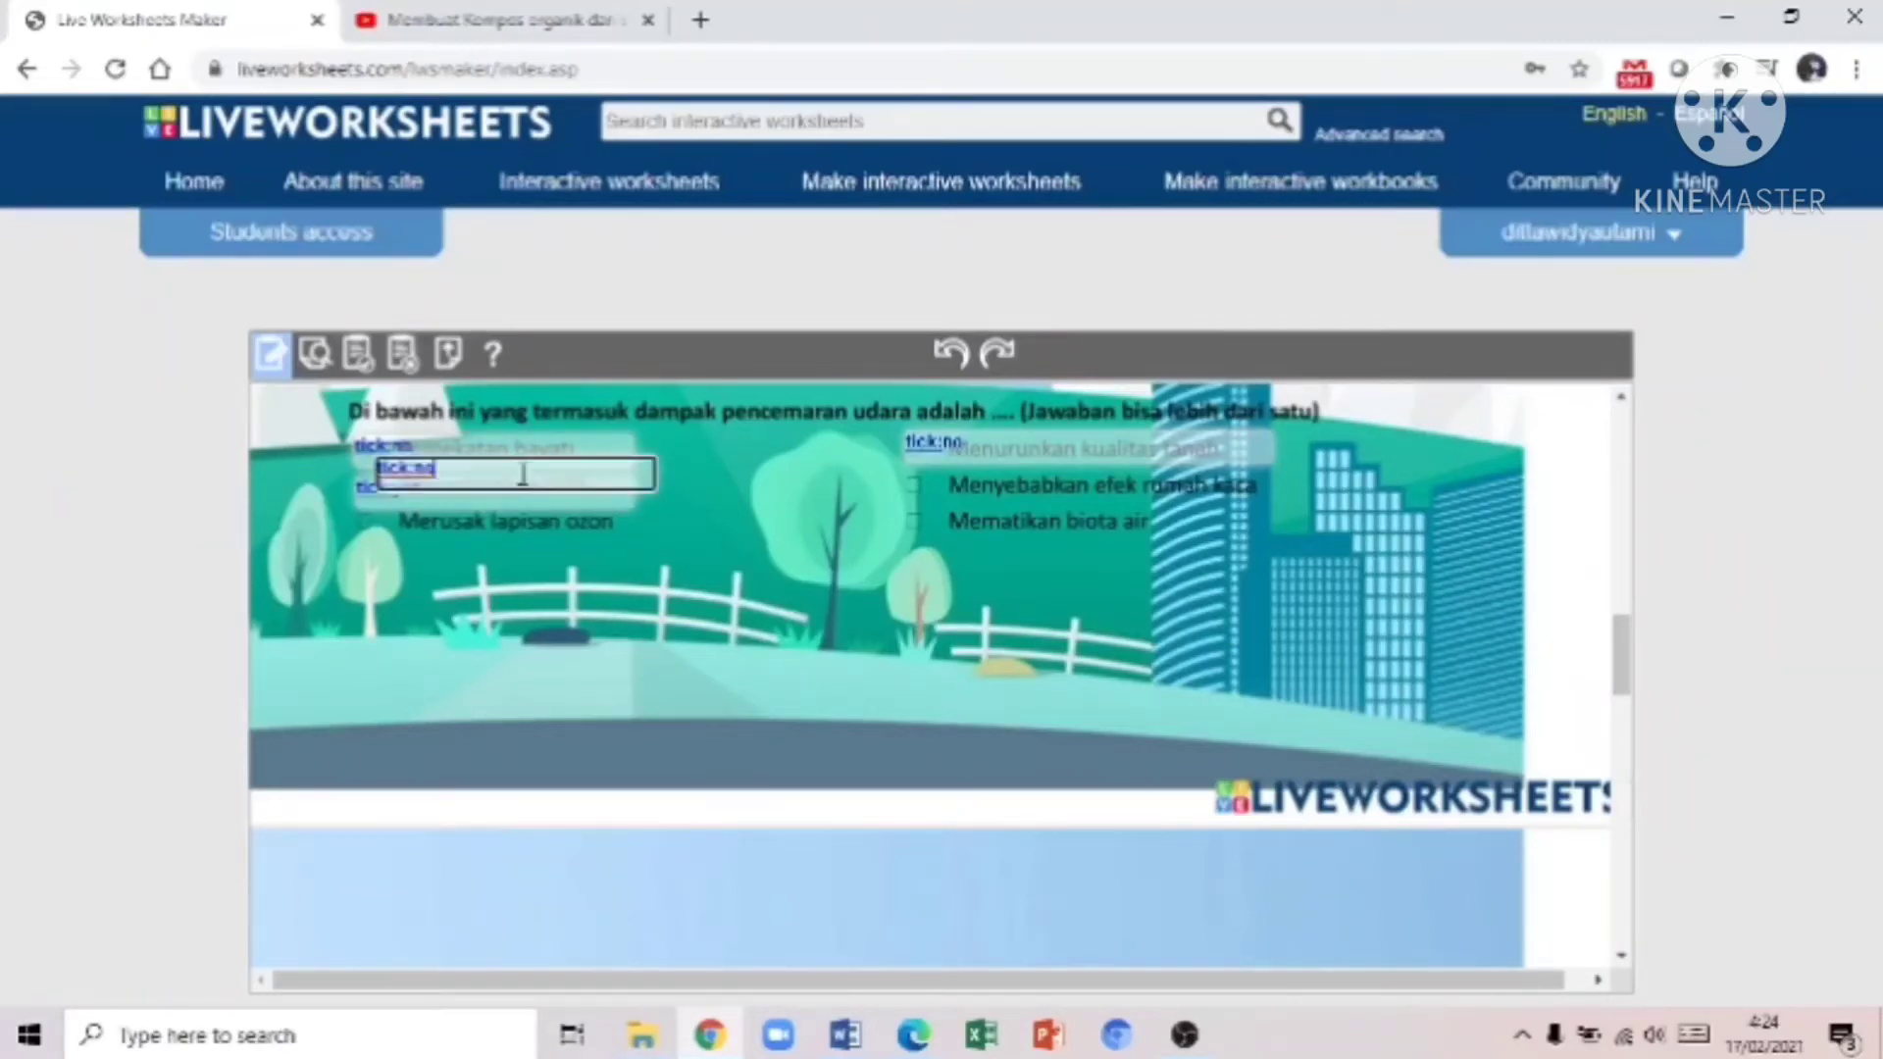
left_click_drag(510, 468, 1042, 521)
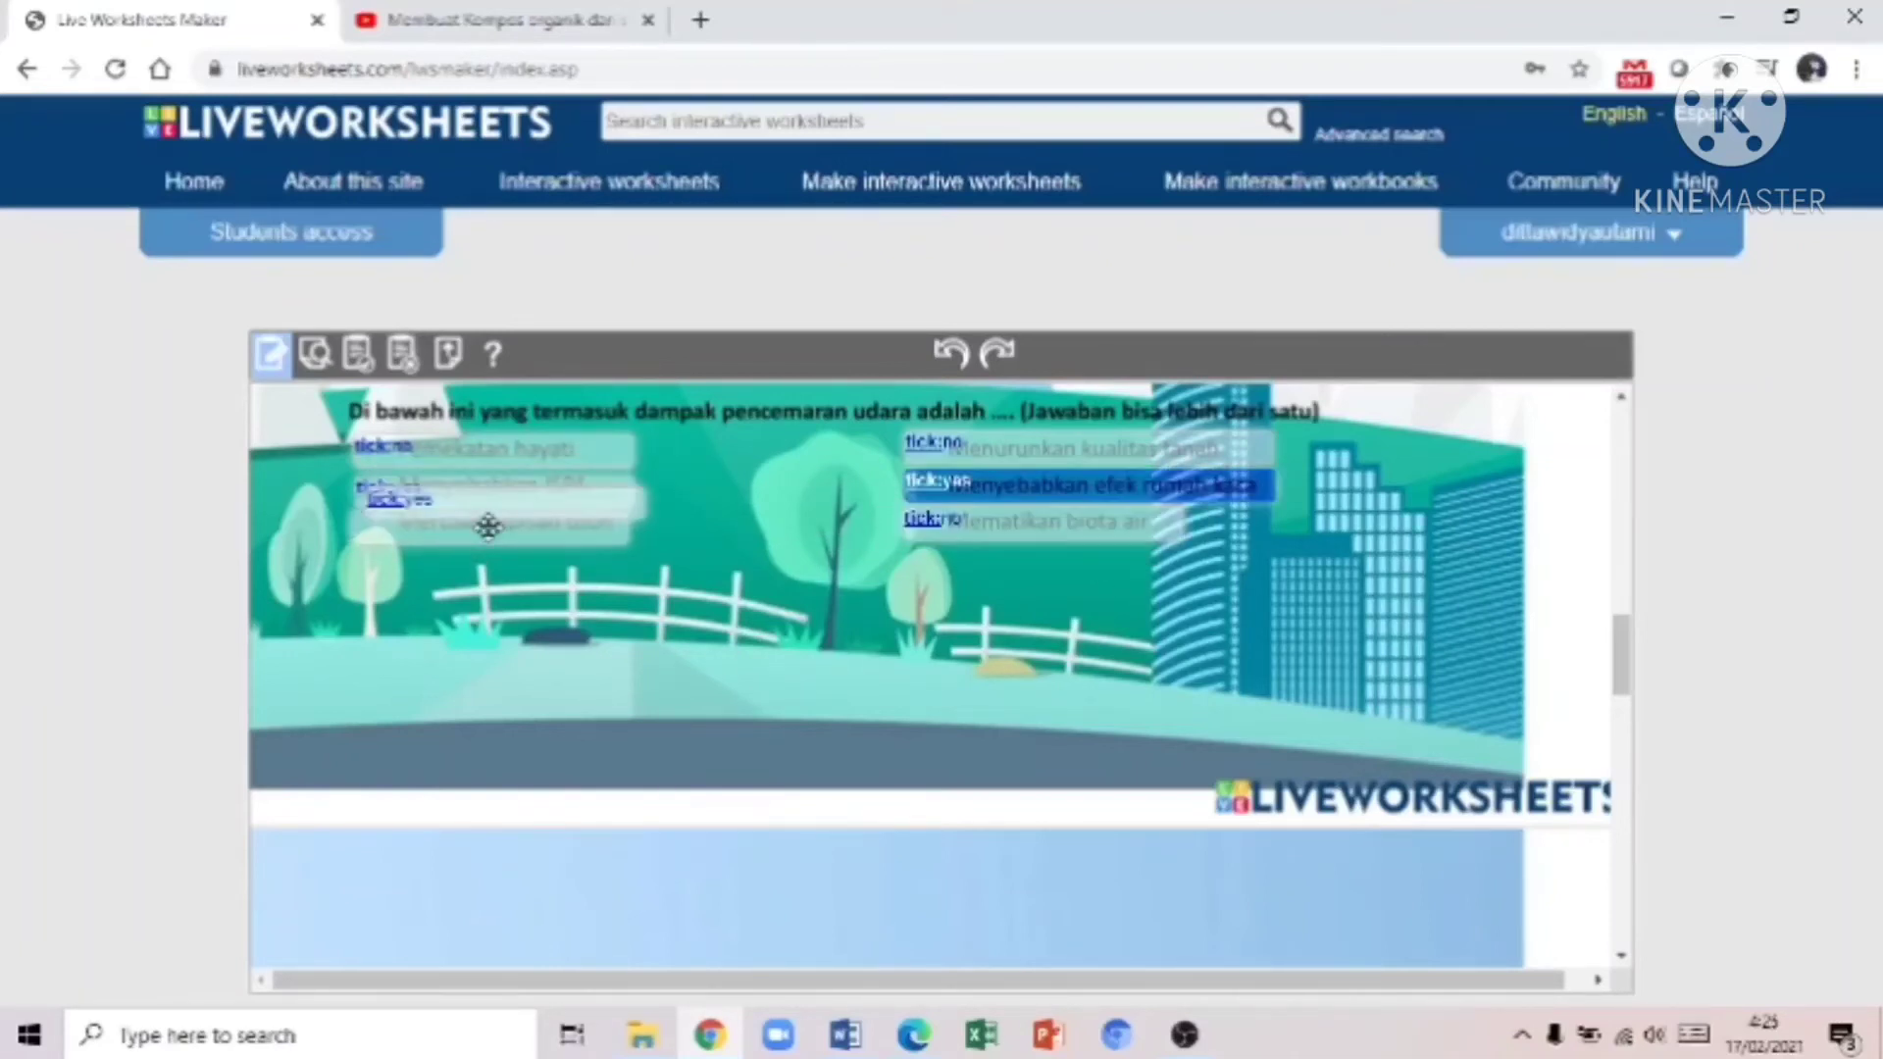
left_click_drag(487, 525, 491, 525)
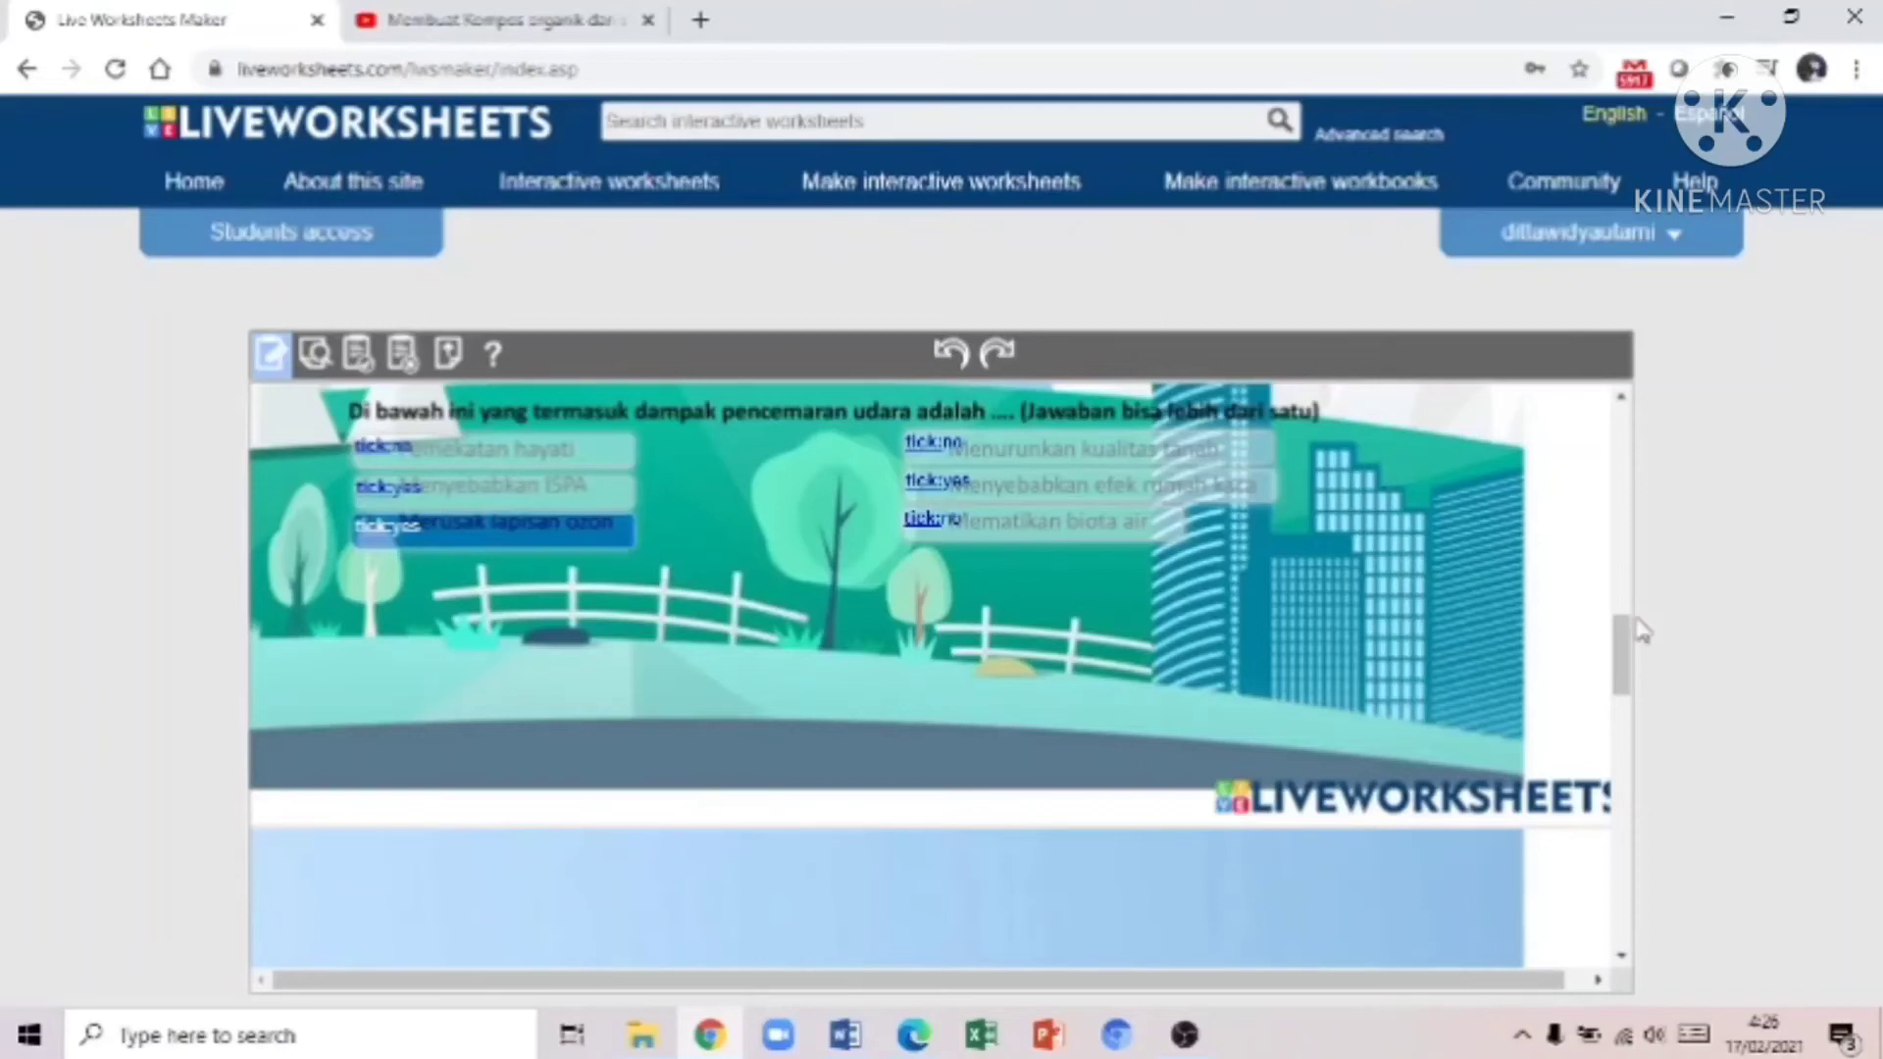
Step: Add equally sized answer boxes over the blanks of fill-in questions 1 to 4 and enter "tanah" in the first
left_click_drag(1629, 647, 1645, 723)
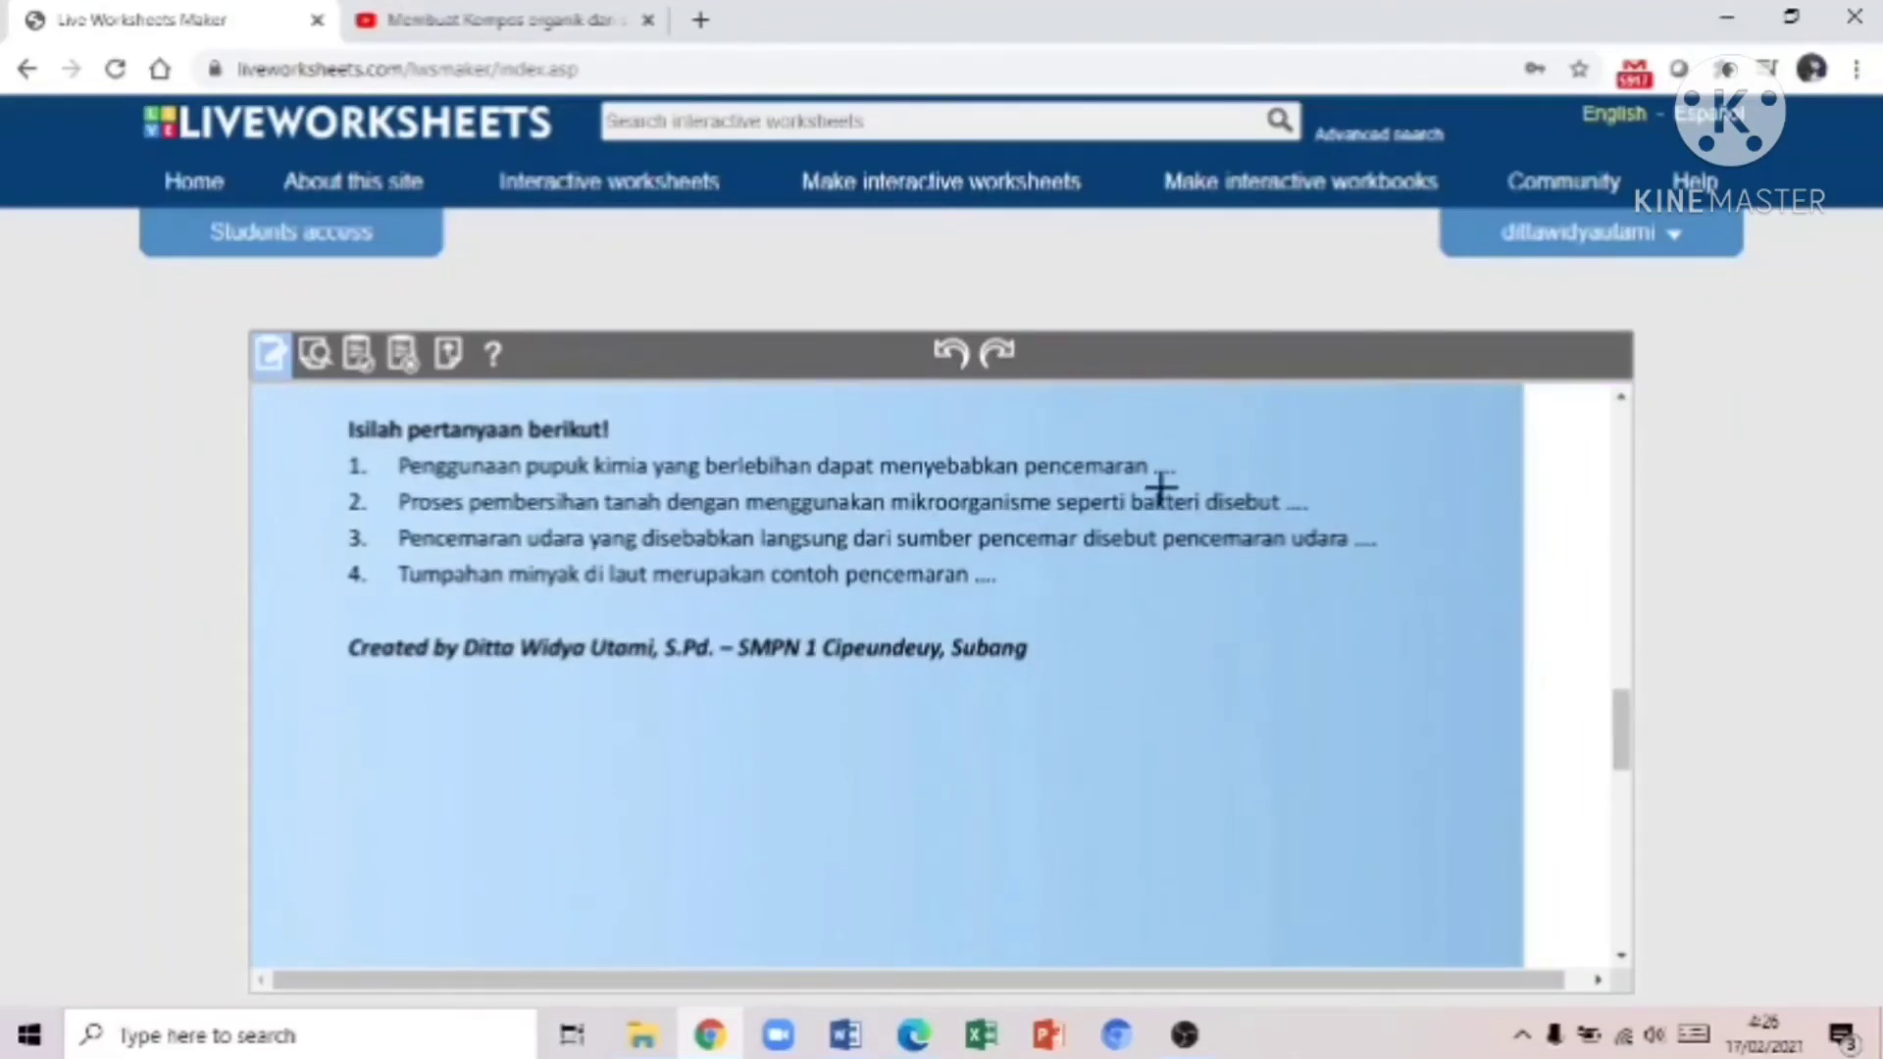
left_click_drag(1153, 484, 1294, 440)
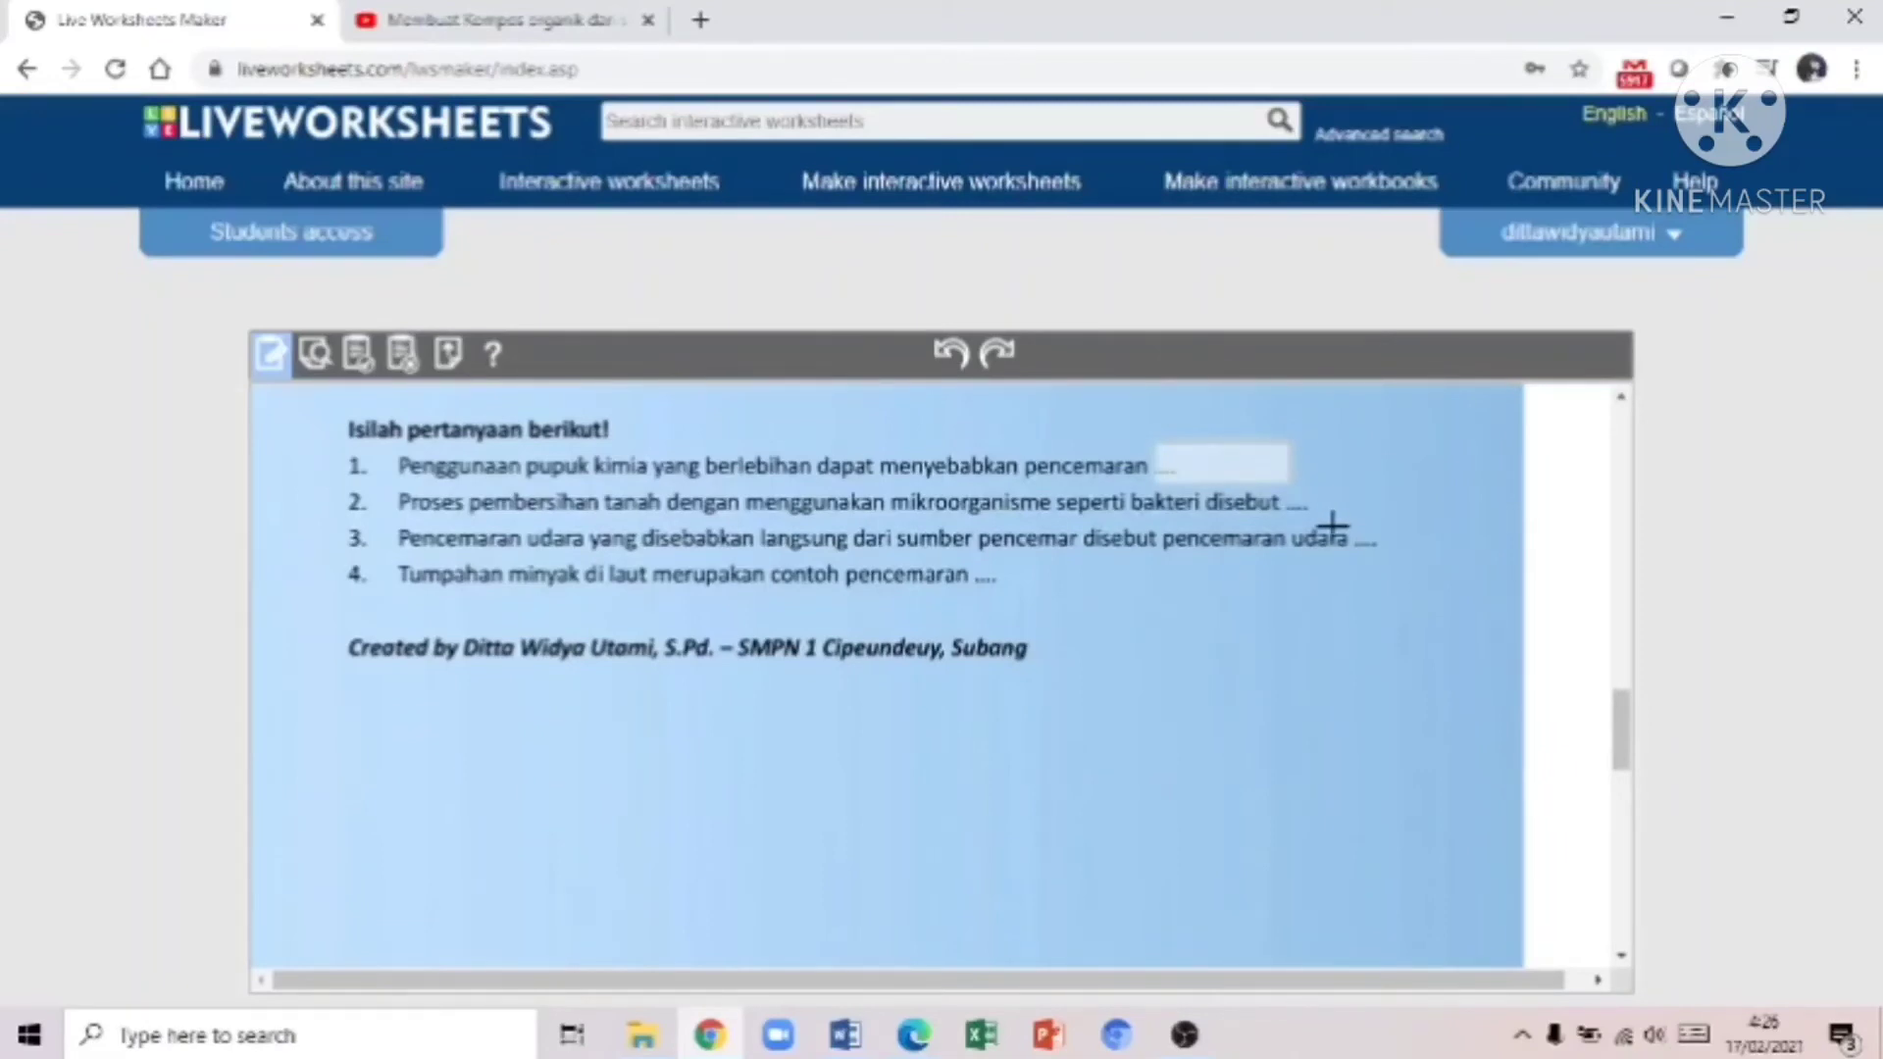
left_click(1221, 466)
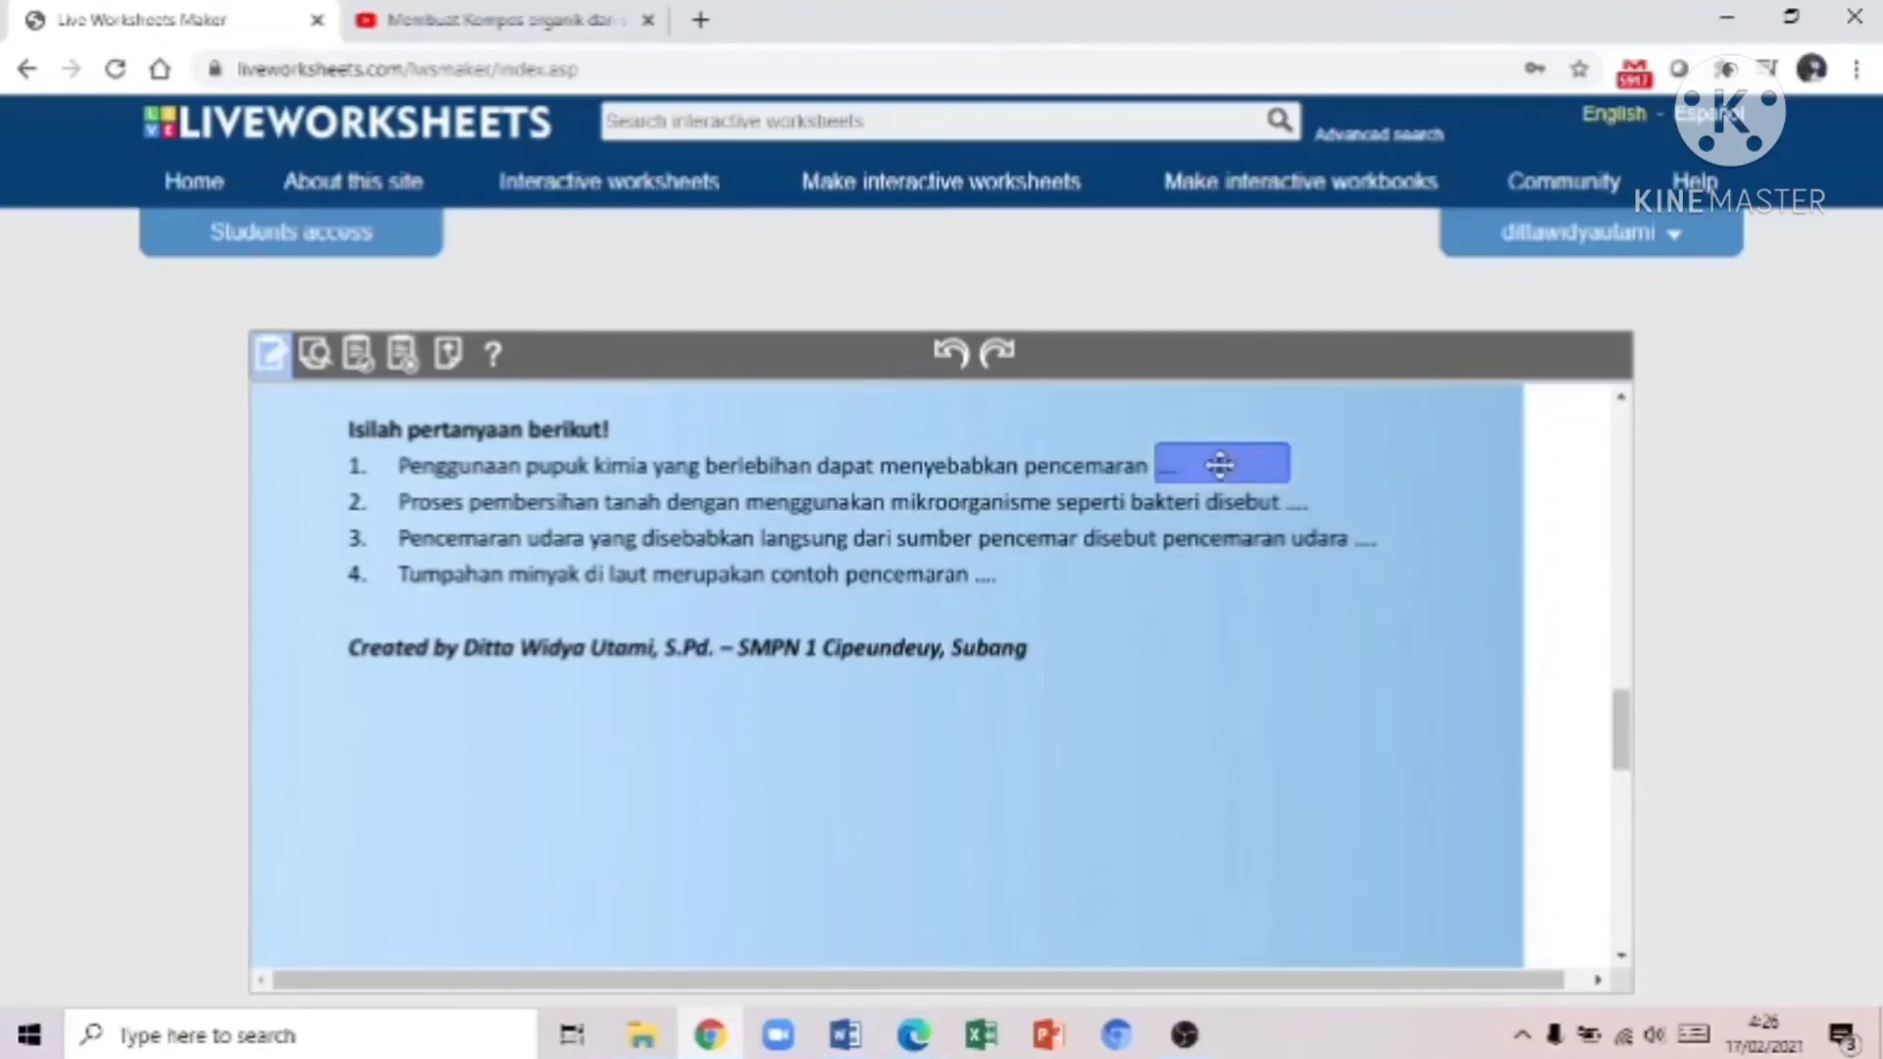
left_click_drag(1220, 466, 1248, 486)
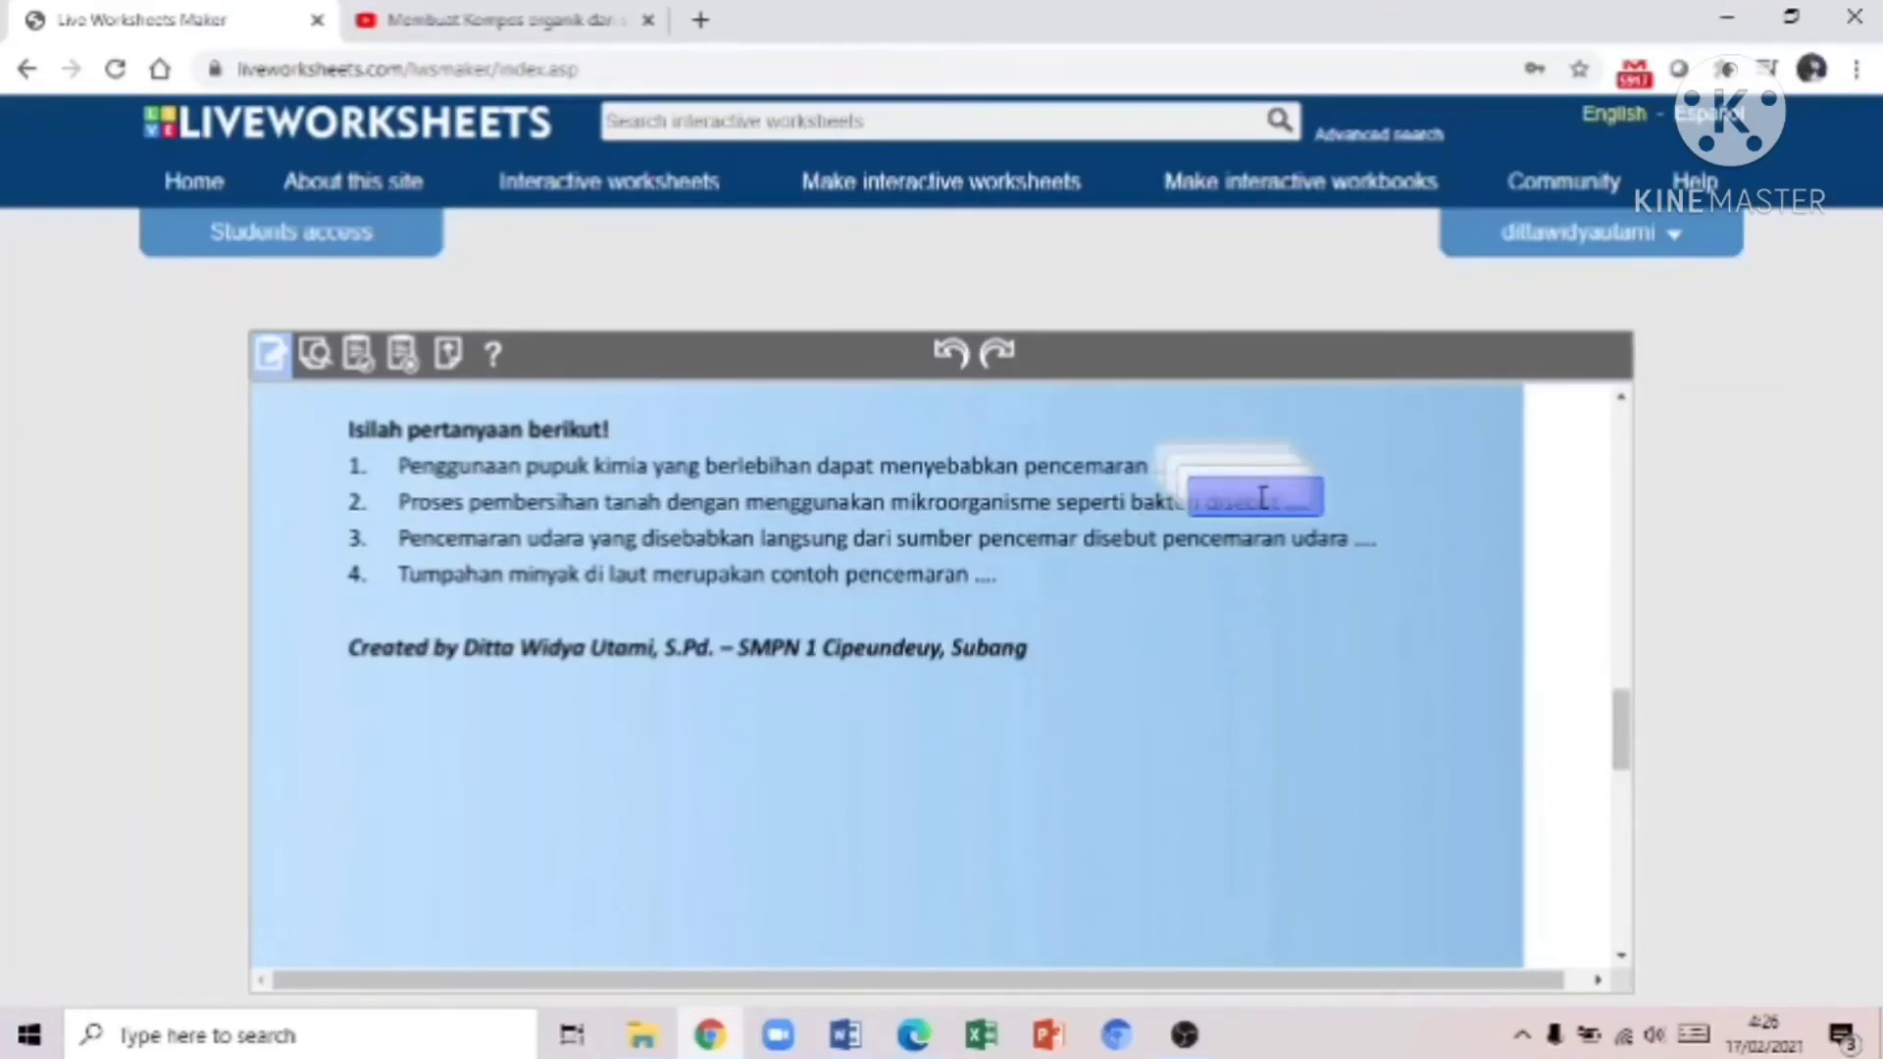
left_click(1249, 496)
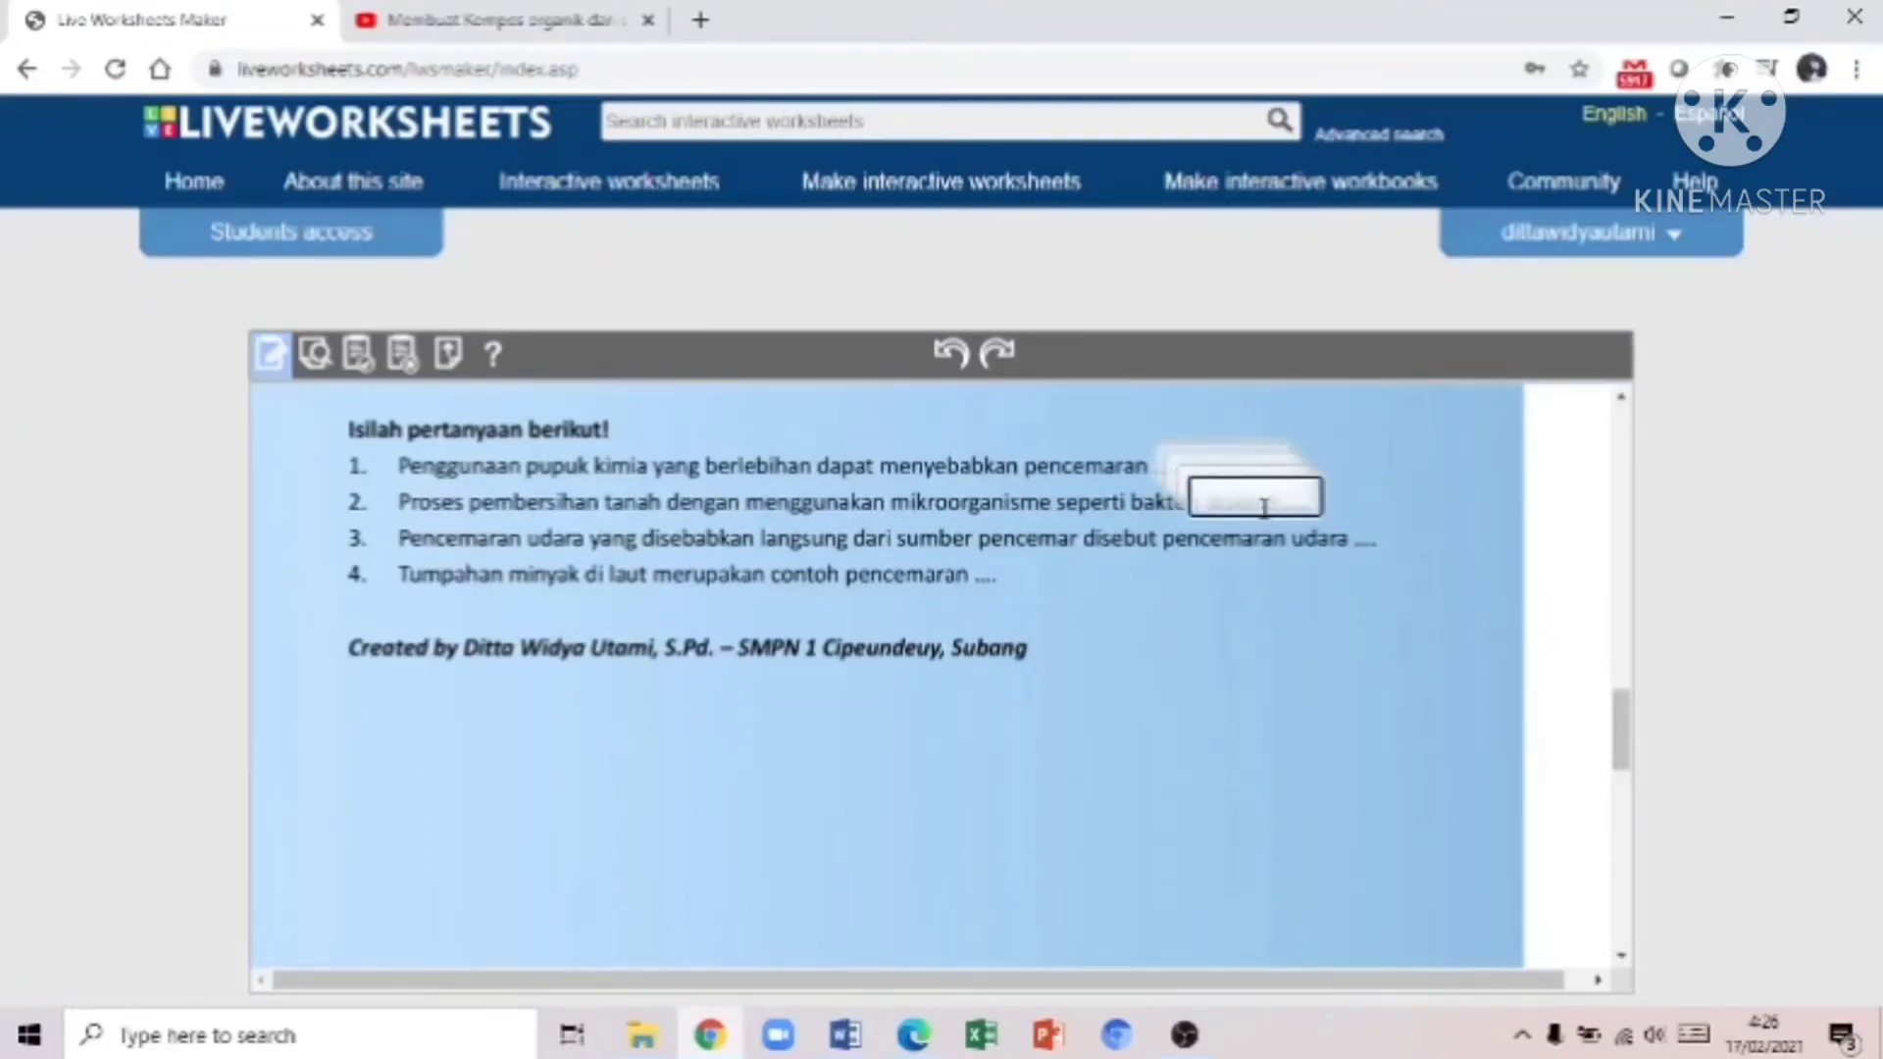
left_click_drag(1251, 498, 1041, 575)
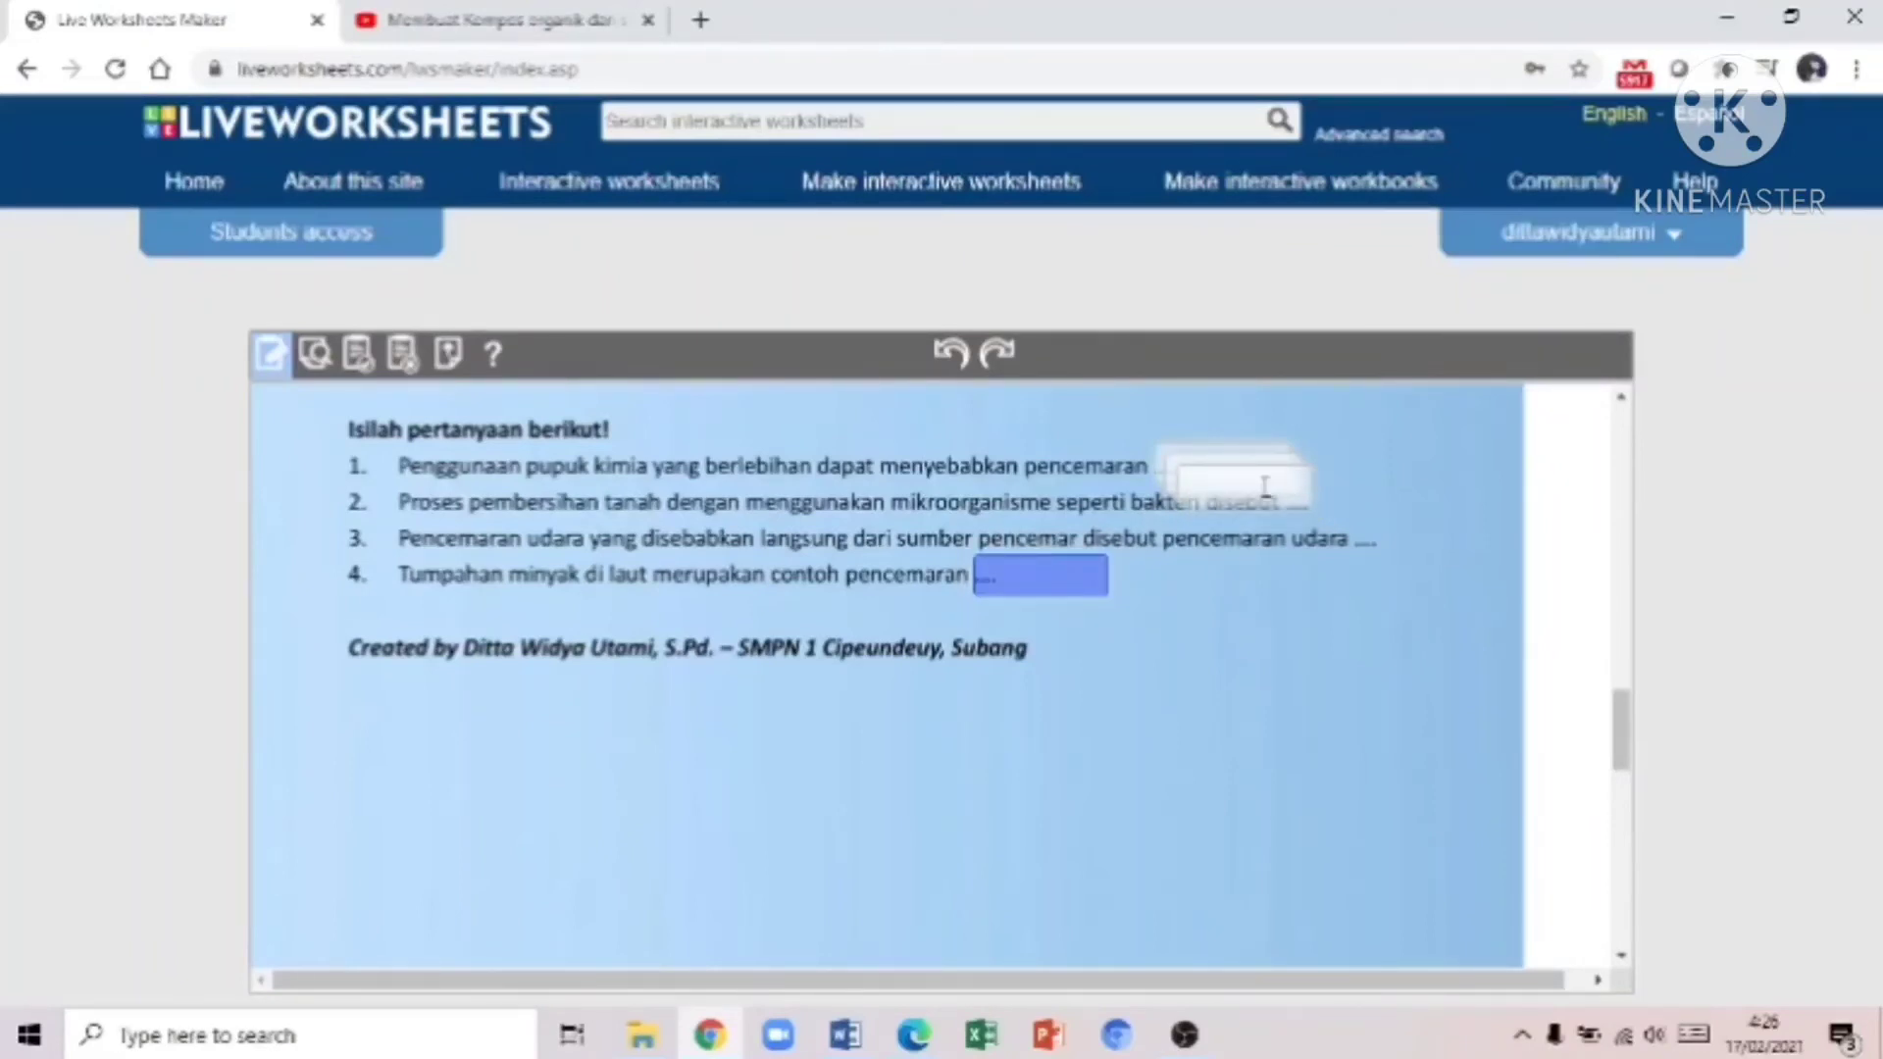
left_click_drag(1239, 484, 1418, 540)
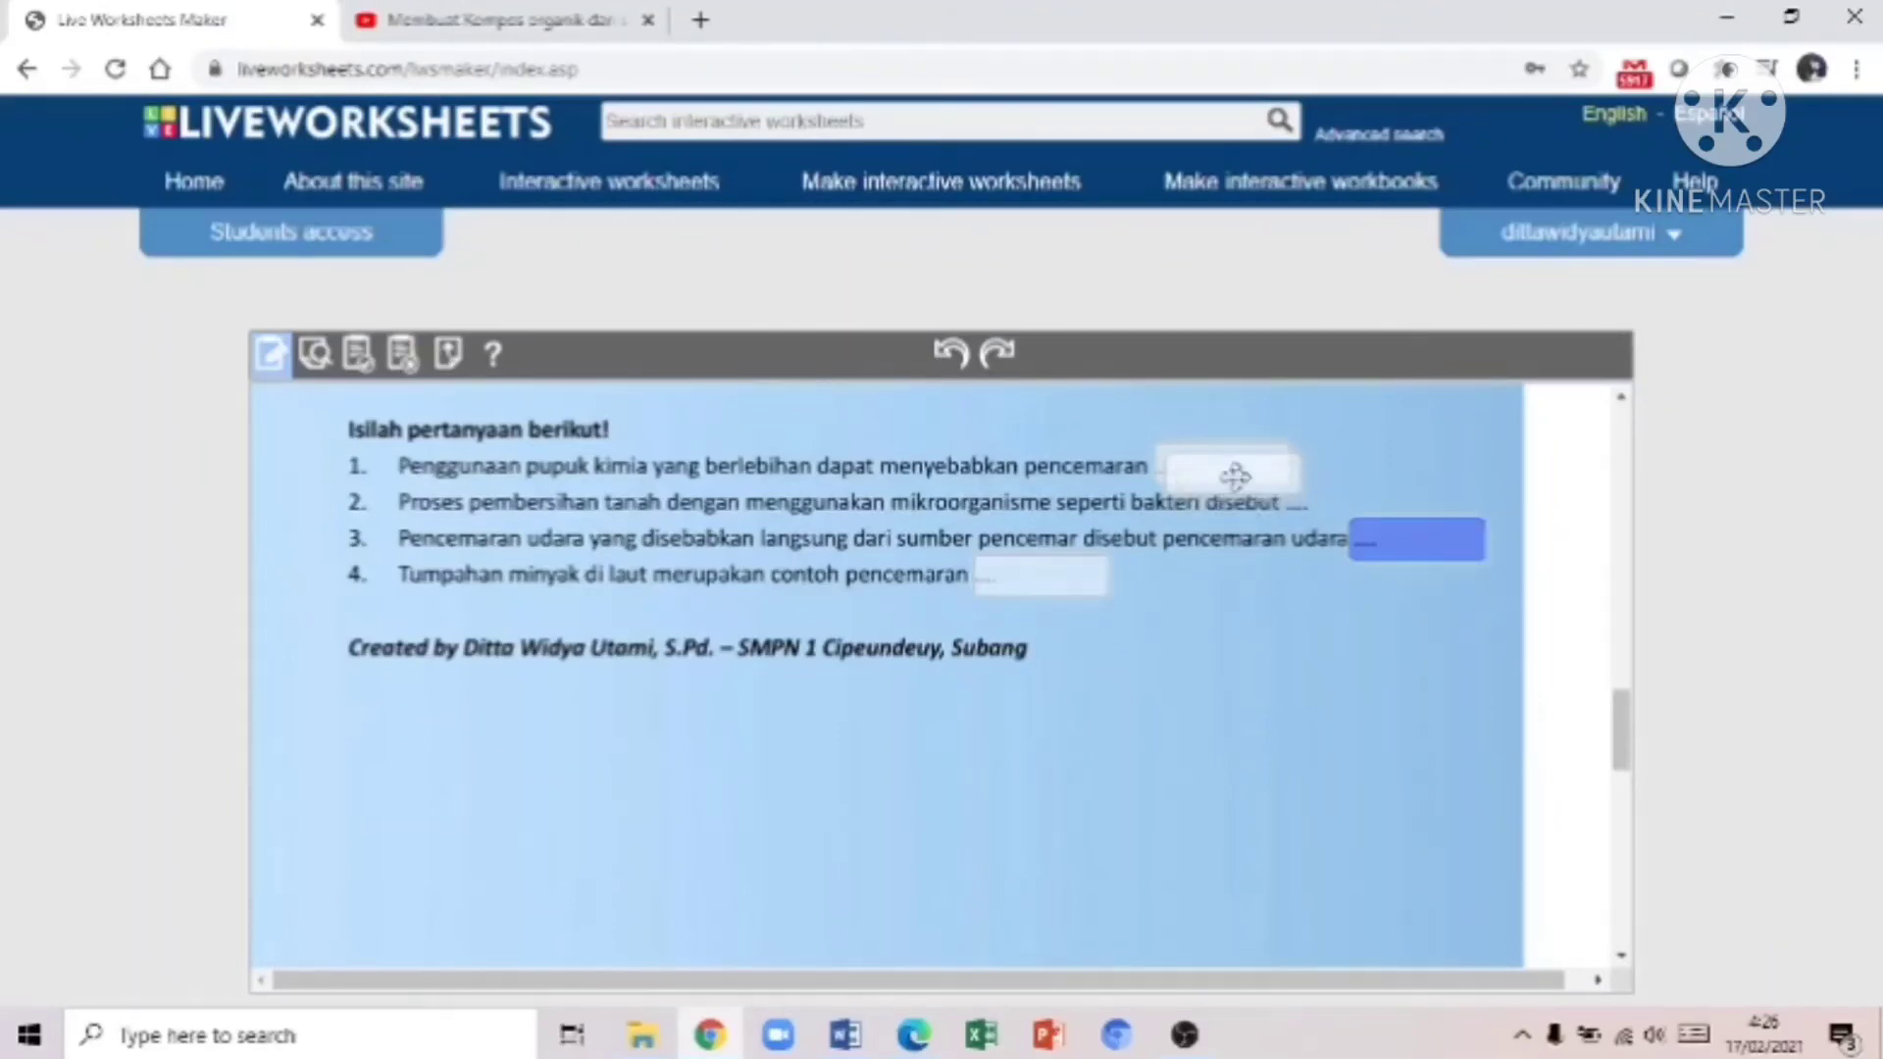
left_click_drag(1236, 477, 1346, 498)
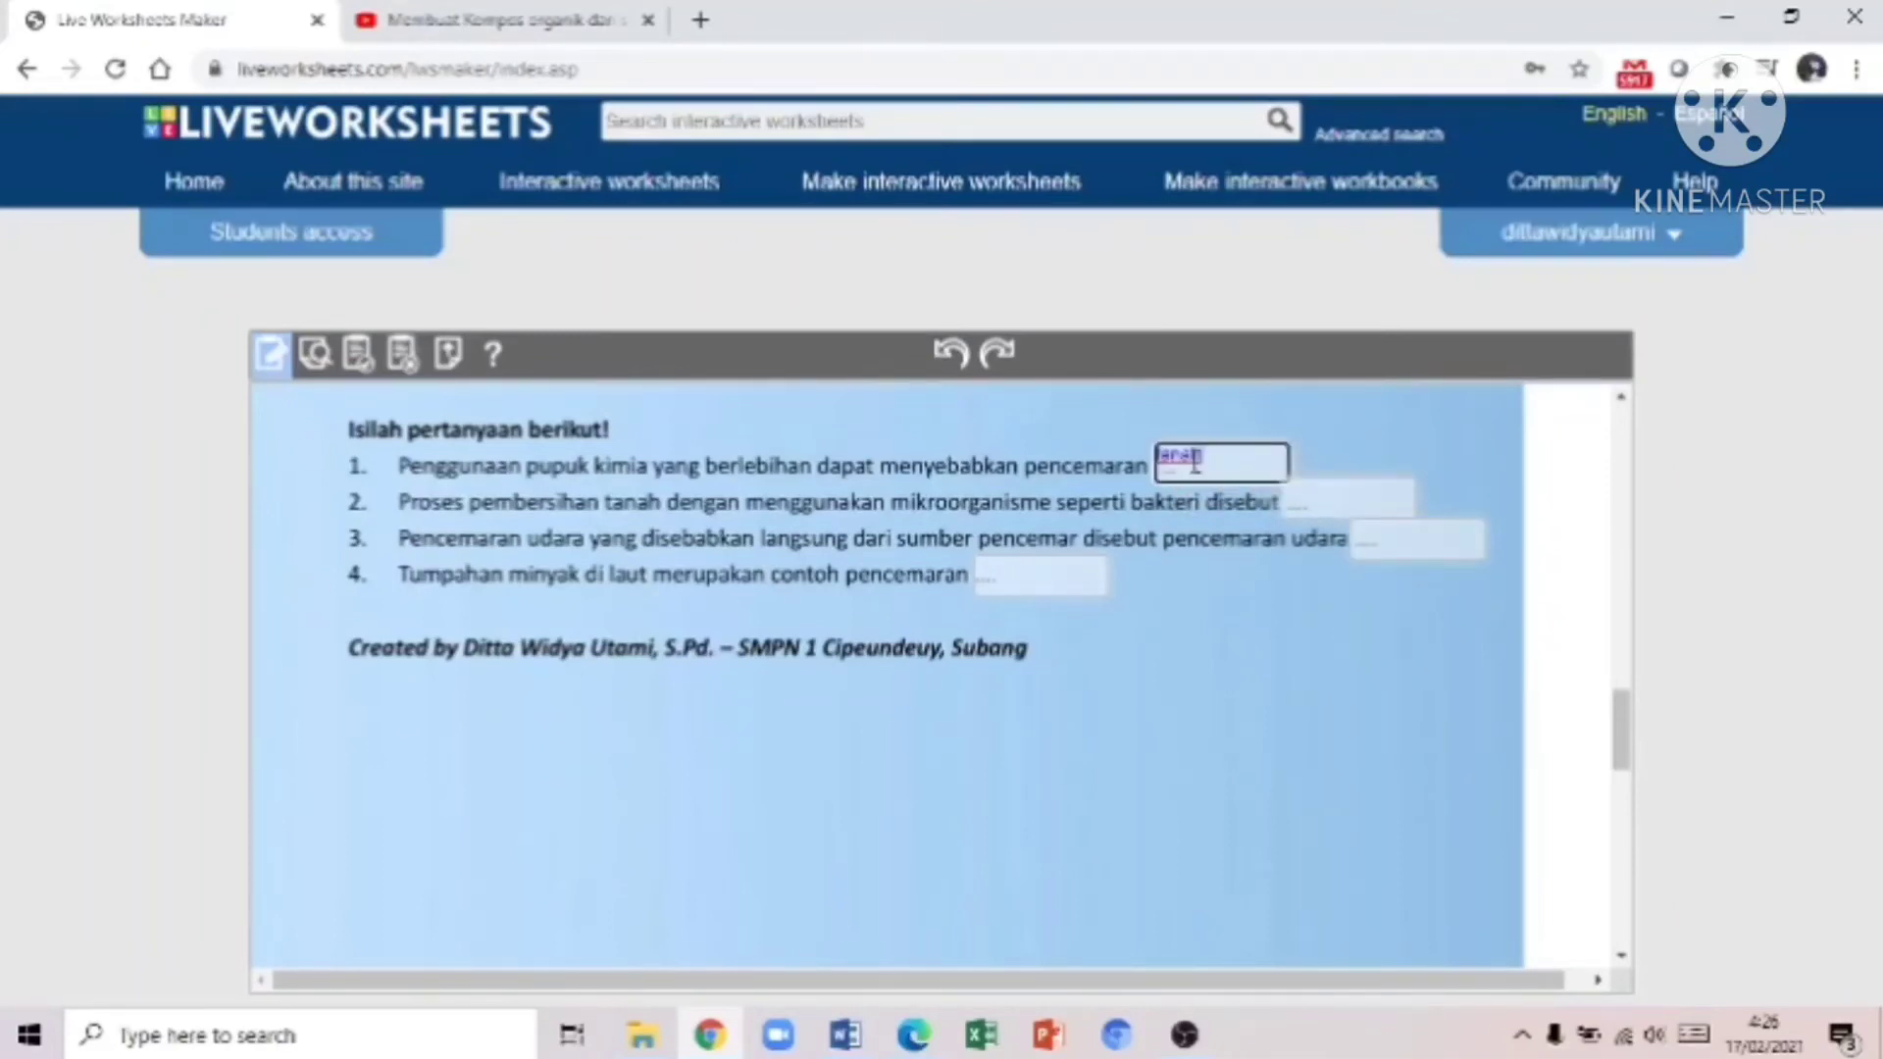
Step: Enter "bioremediasi", "primer" and "air" as the answers to fill-in questions 2, 3 and 4
left_click(1309, 500)
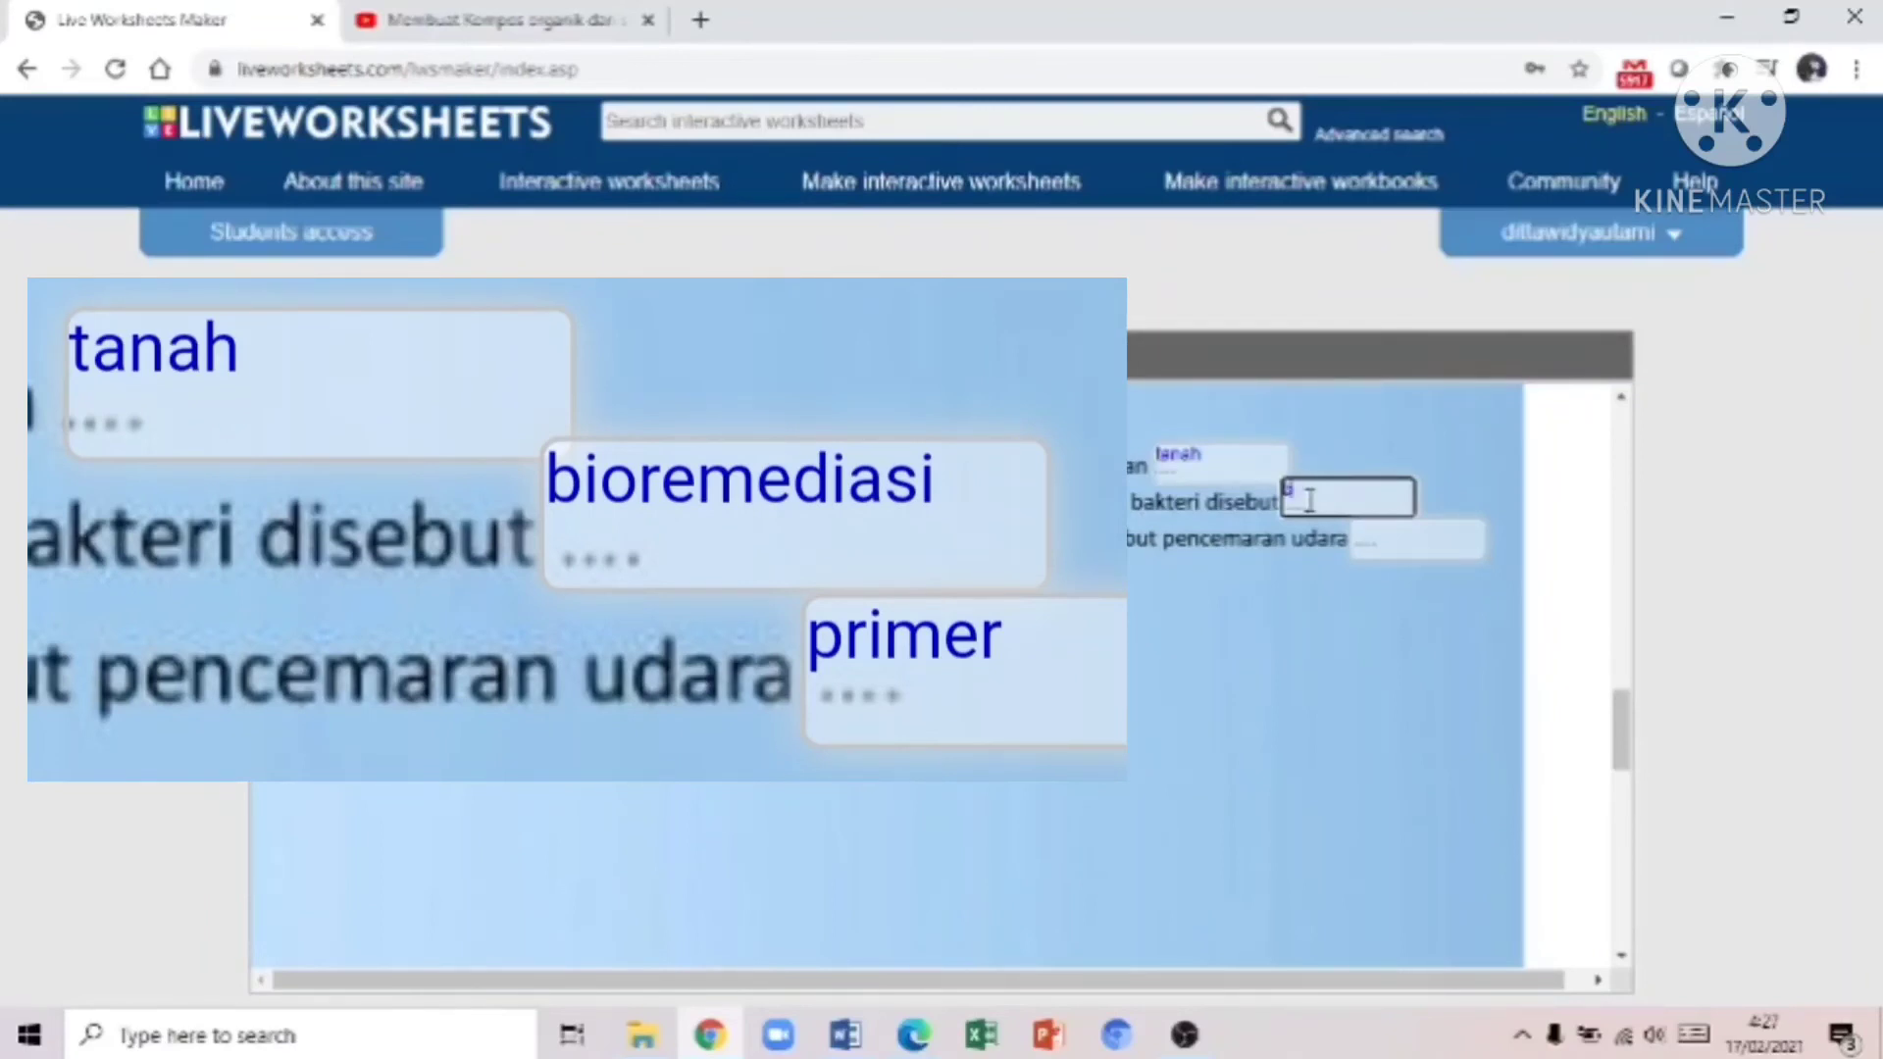
type("bioremediasi")
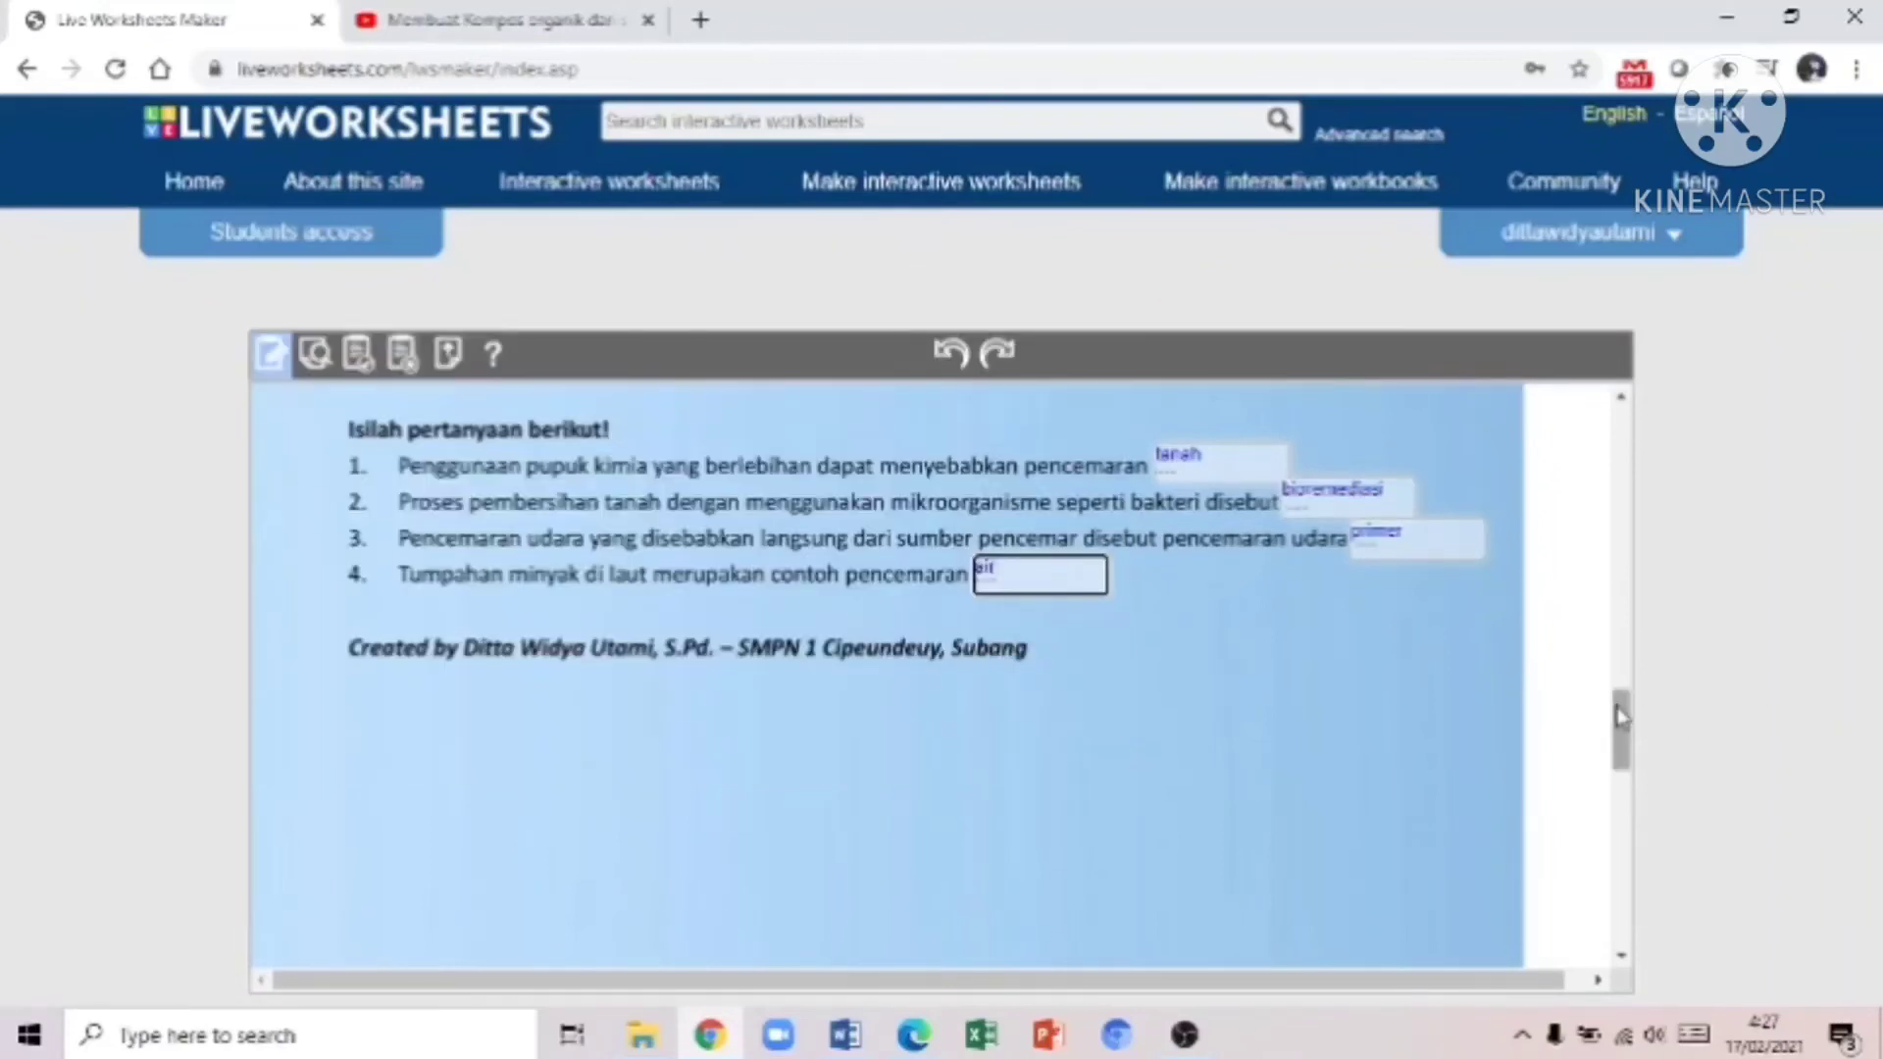
Step: Preview the worksheet and fill in the student's name and class
left_click_drag(1623, 724, 1625, 748)
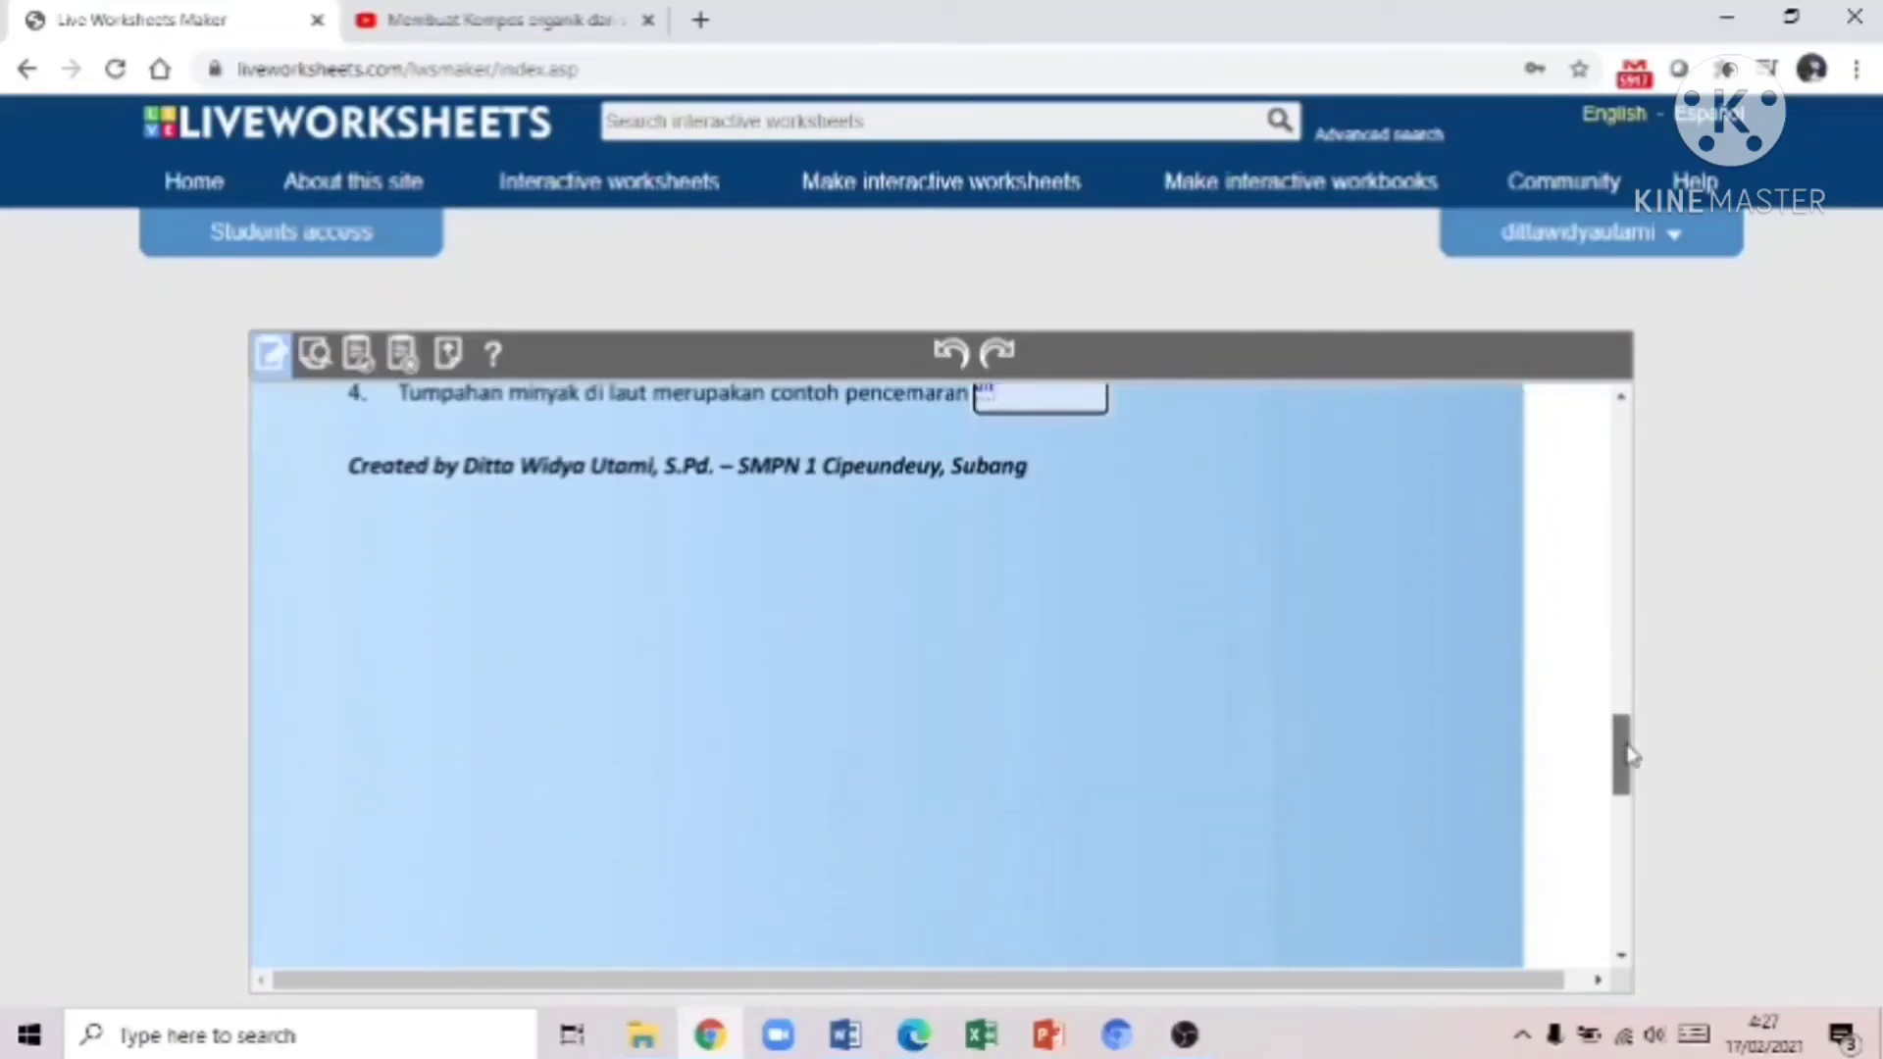
left_click_drag(1625, 755, 1621, 405)
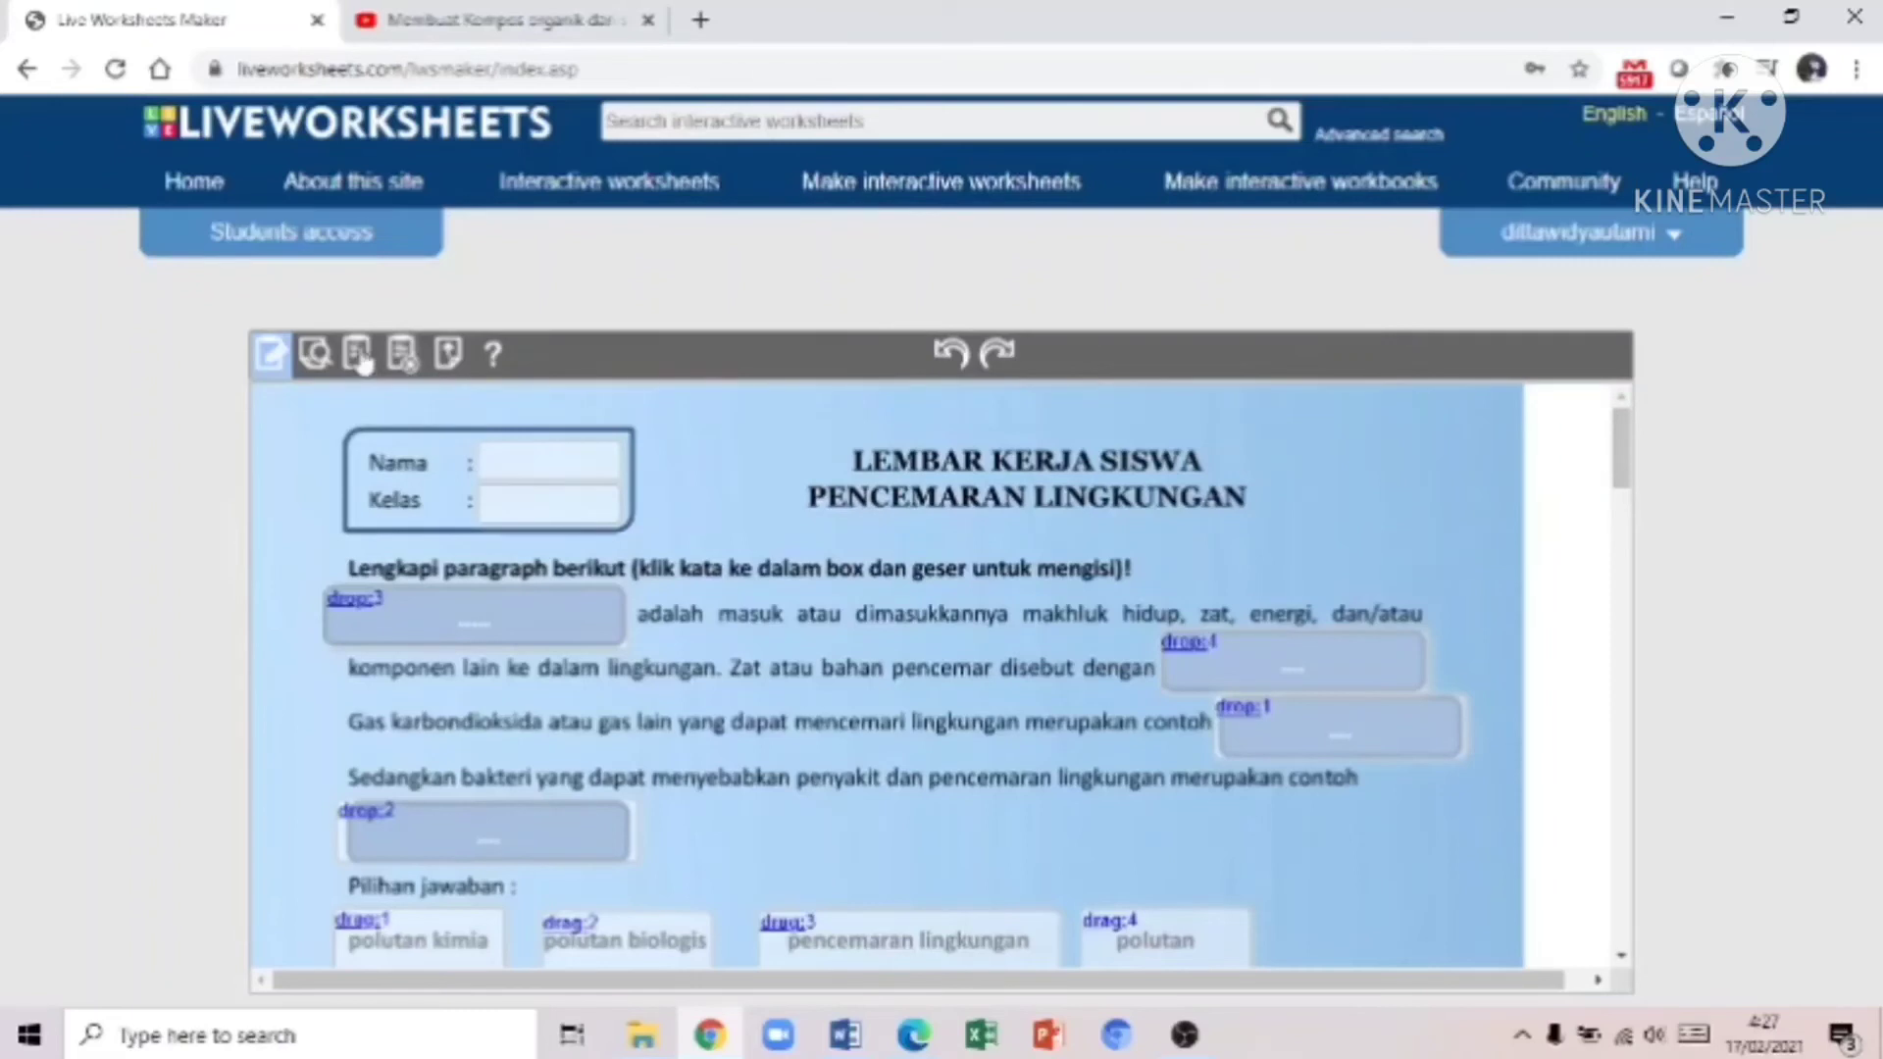
left_click(316, 355)
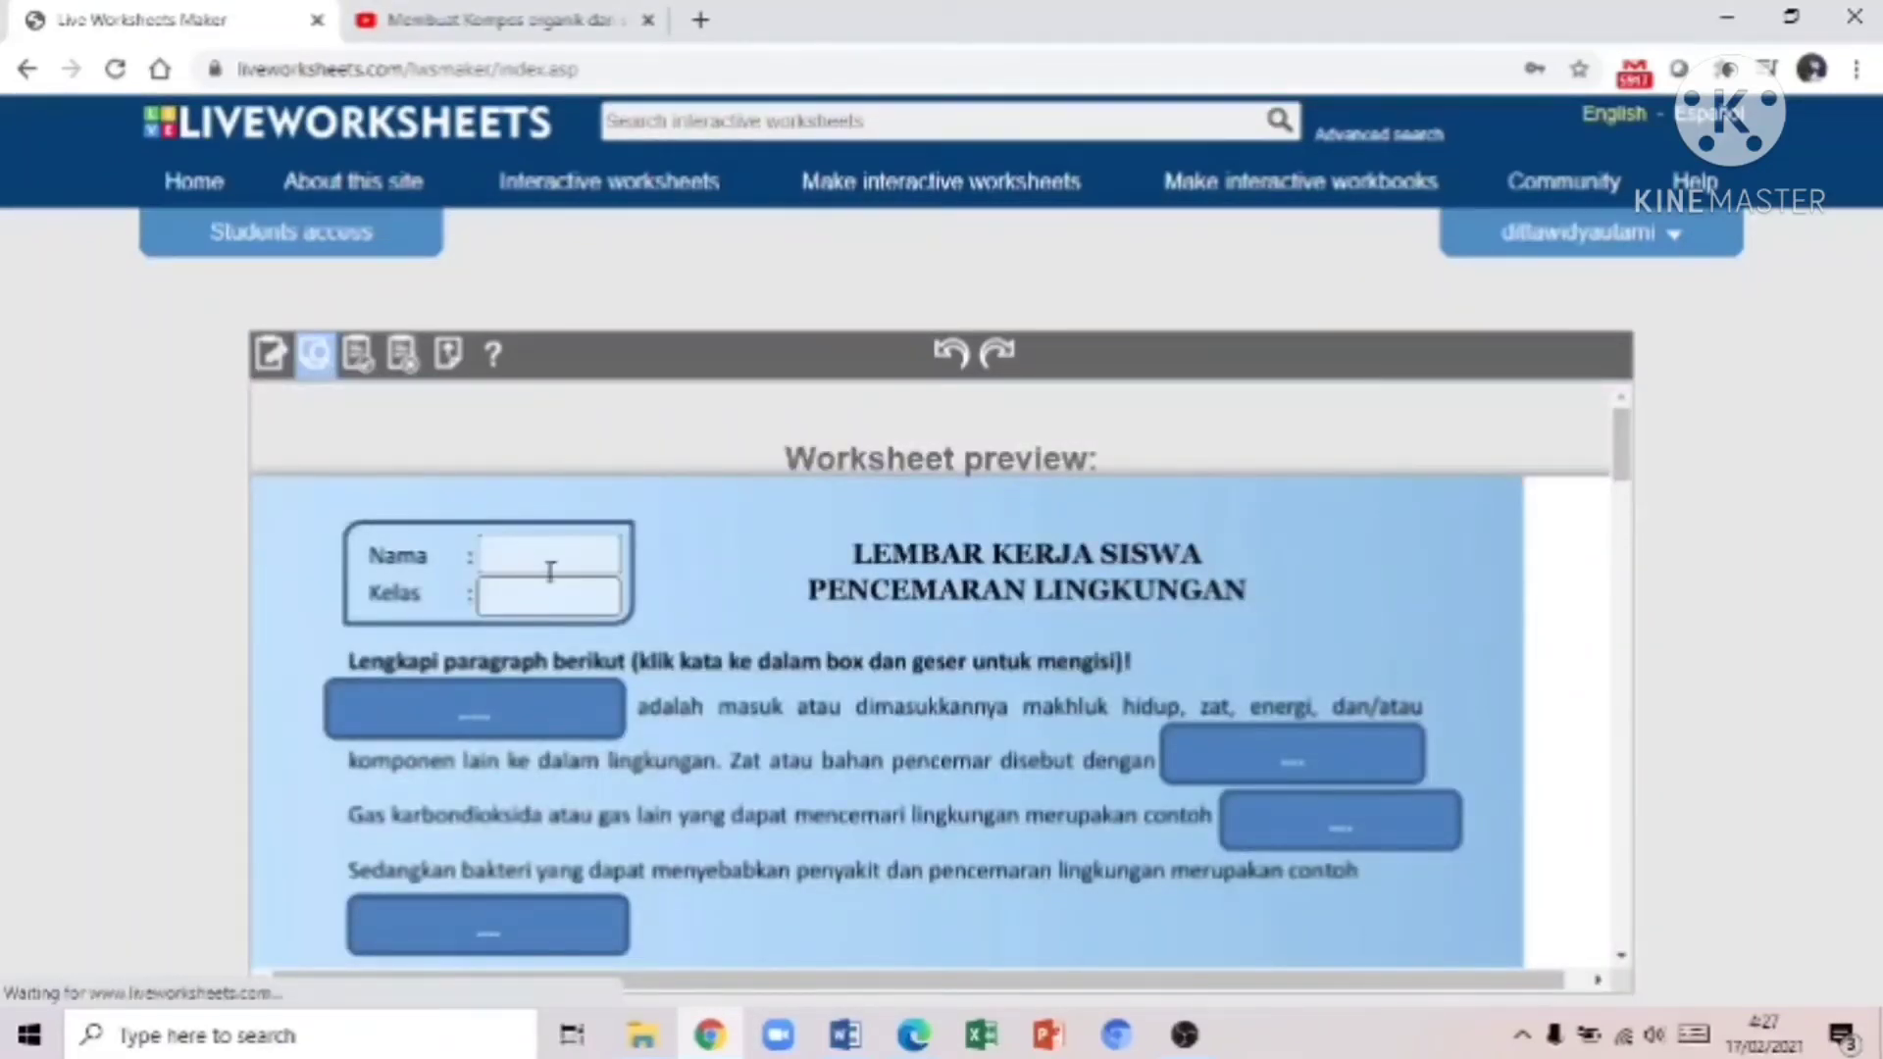
left_click(559, 560)
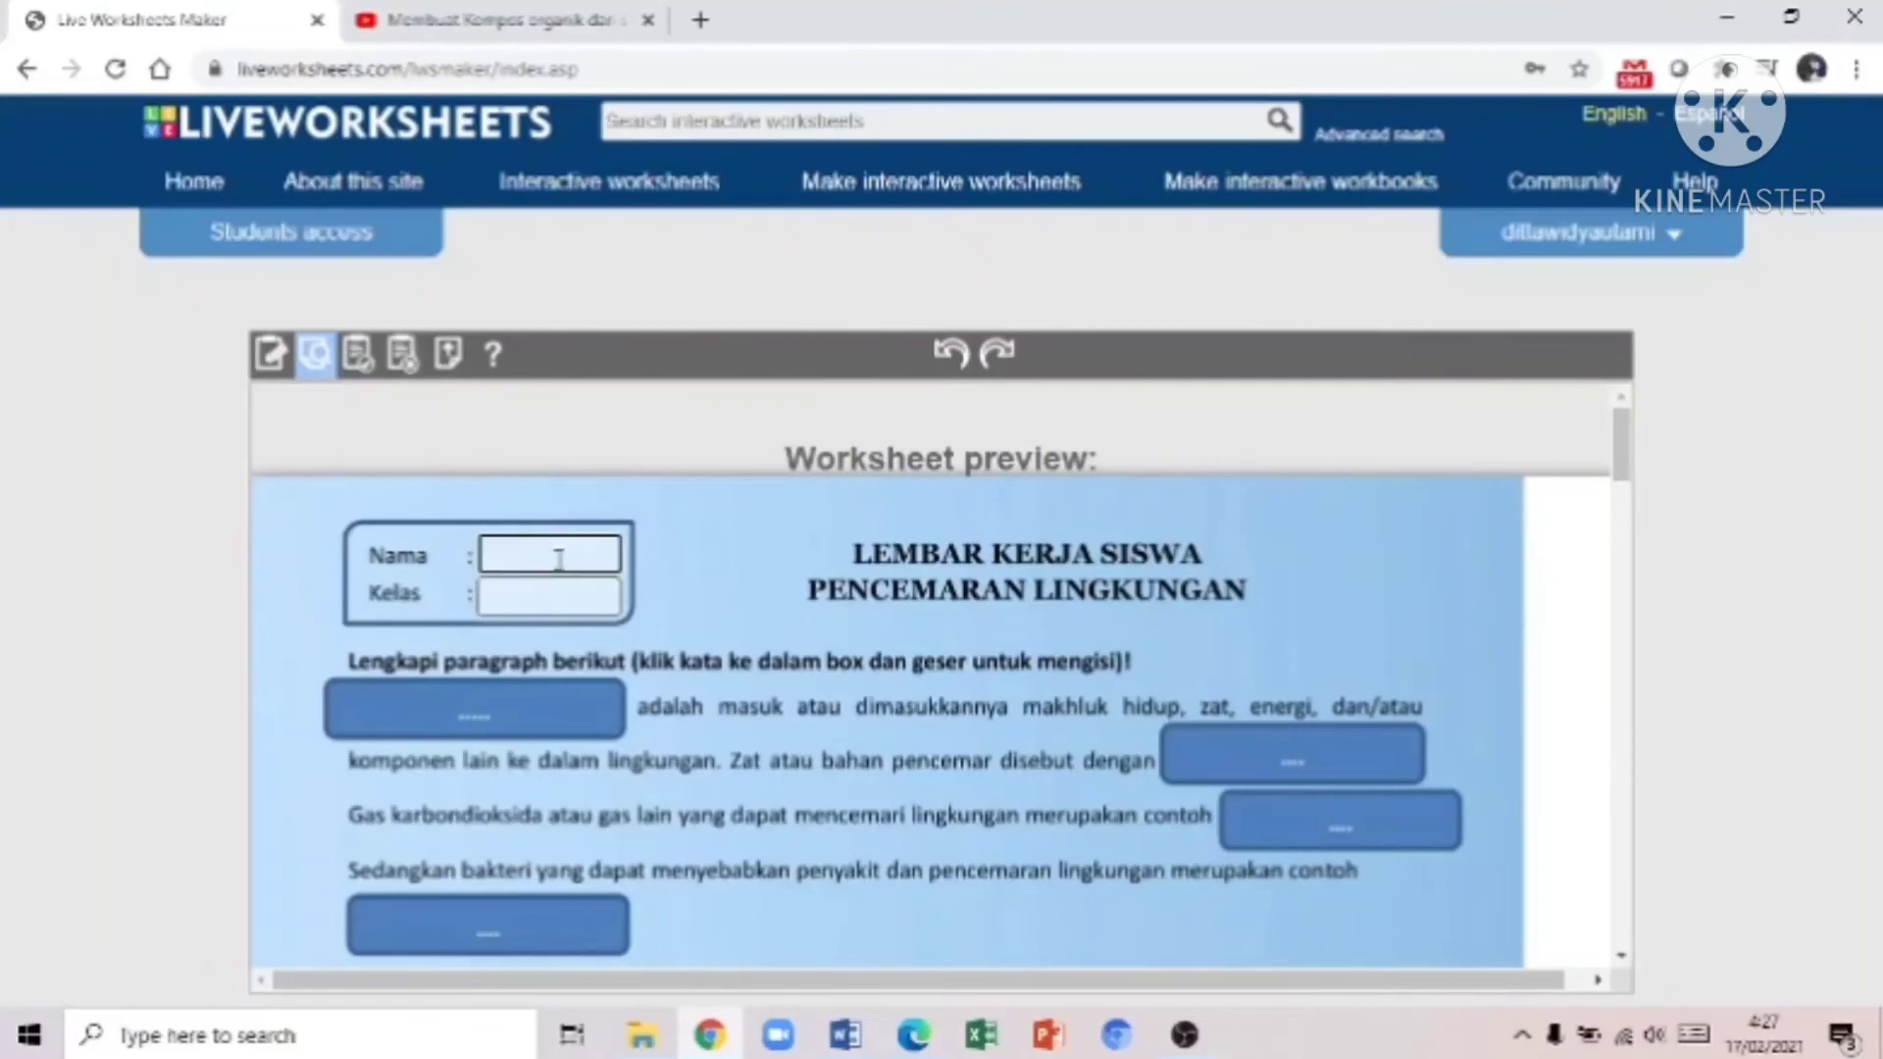
type("Ditta")
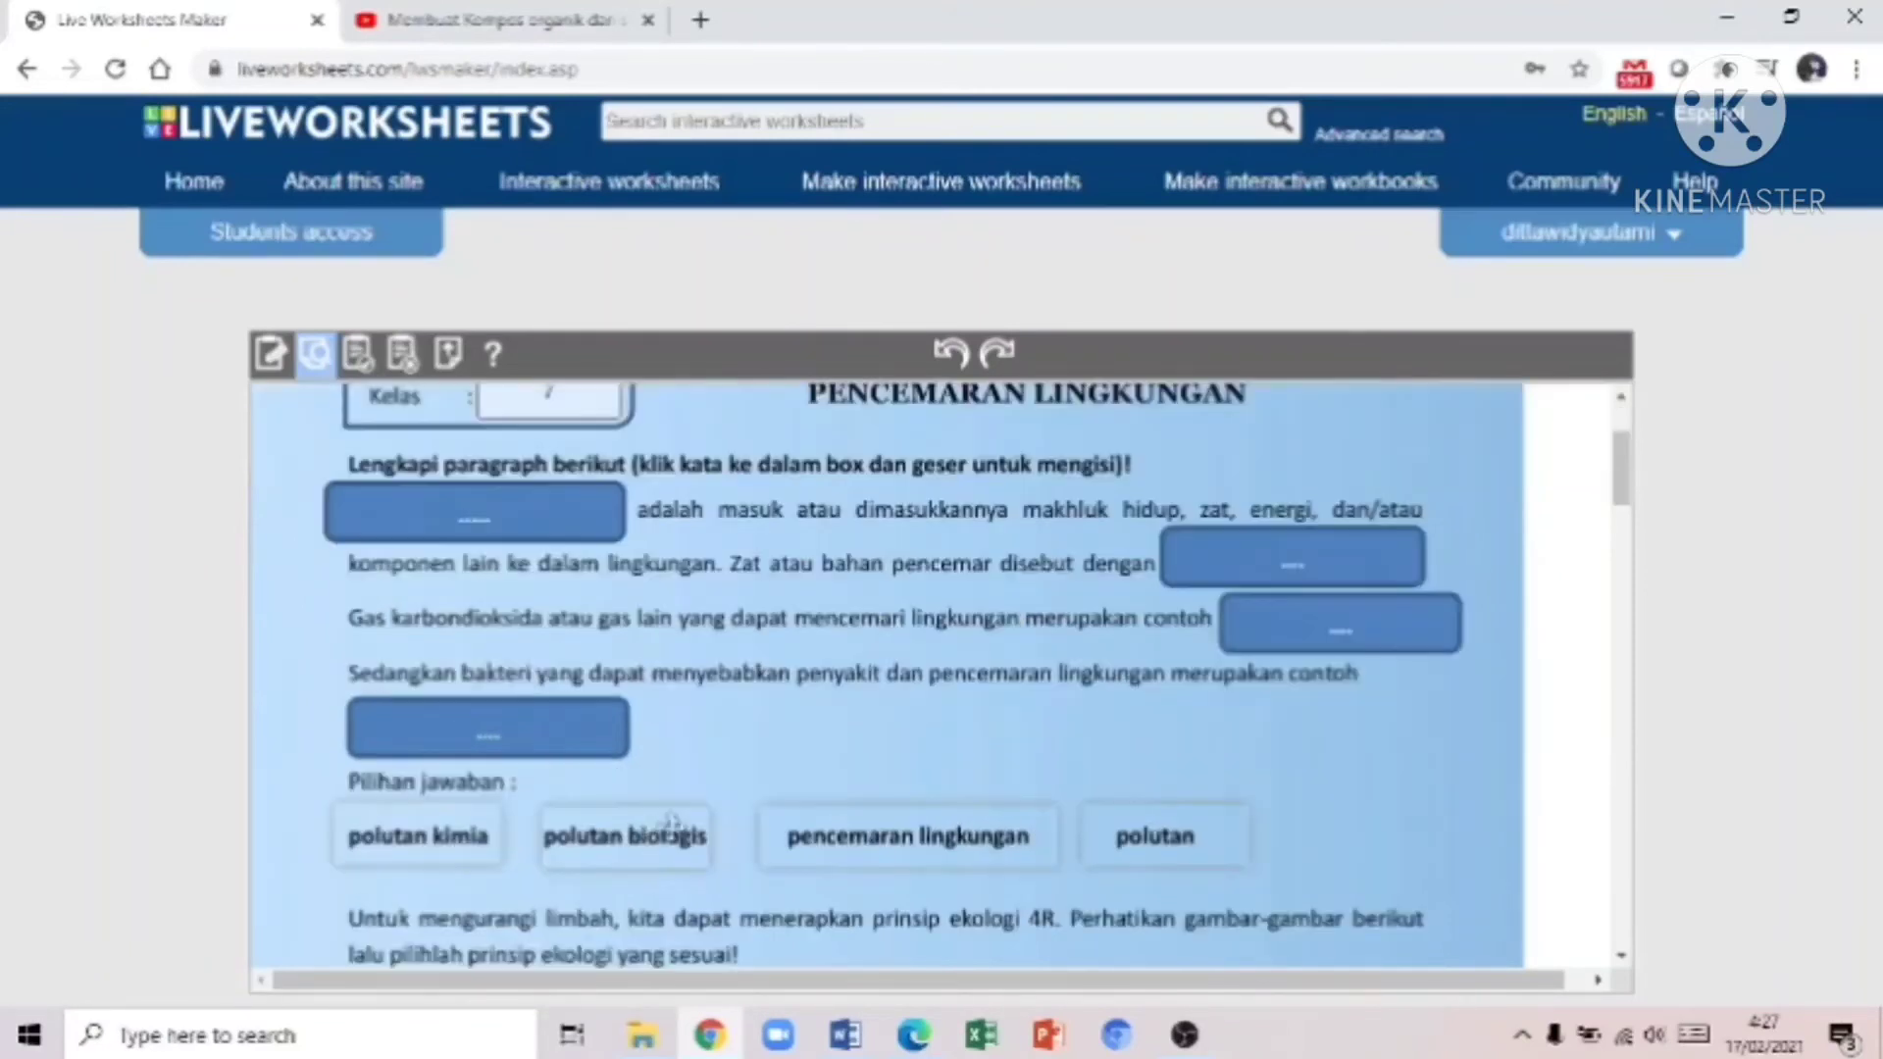
Step: Place "polutan biologis" in the "disebut dengan" blank and "pencemaran lingkungan" in the carbon dioxide gas sentence's blank
left_click_drag(648, 839, 1223, 564)
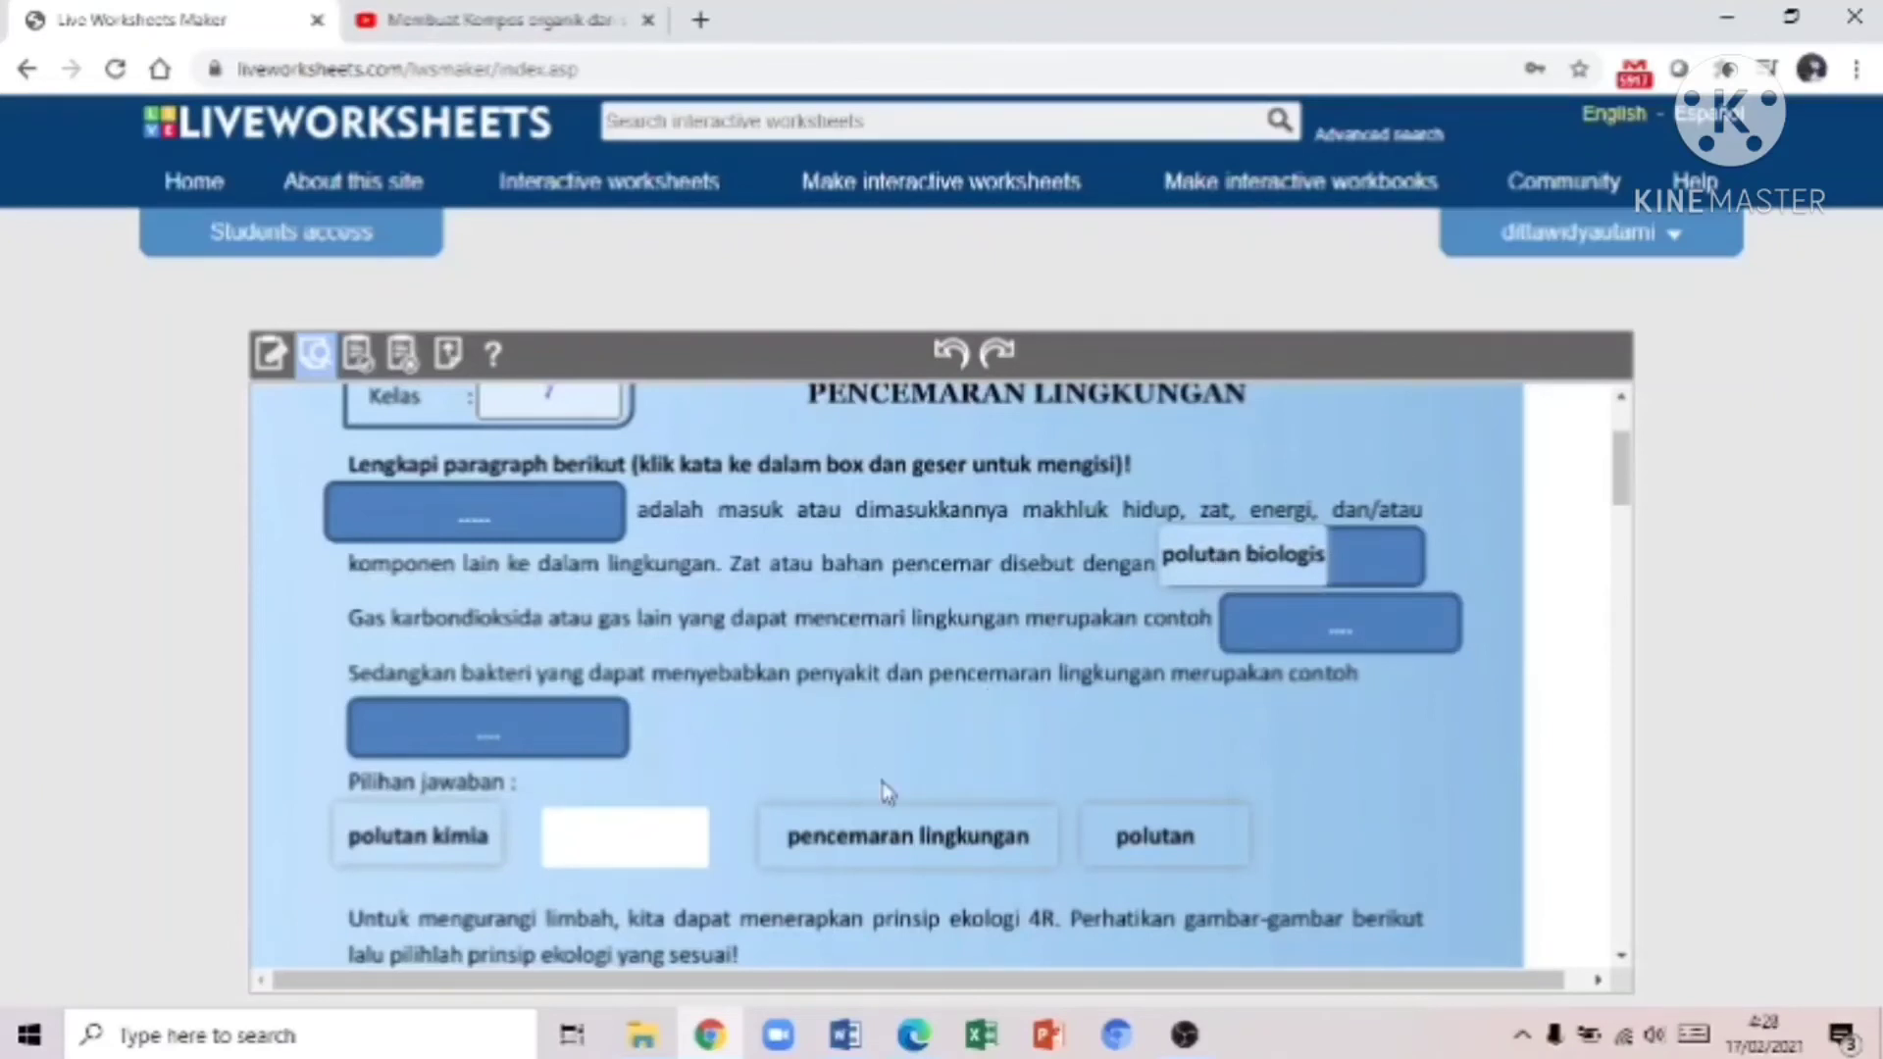
left_click_drag(912, 843, 1347, 627)
Step: Choose "reuse (menggunakan kembali)" for "Pemanfaatan botol bekas" and "recycle (mendaur ulang)" for "Membuang sampah pada tempatnya"
left_click_drag(1622, 484, 1643, 557)
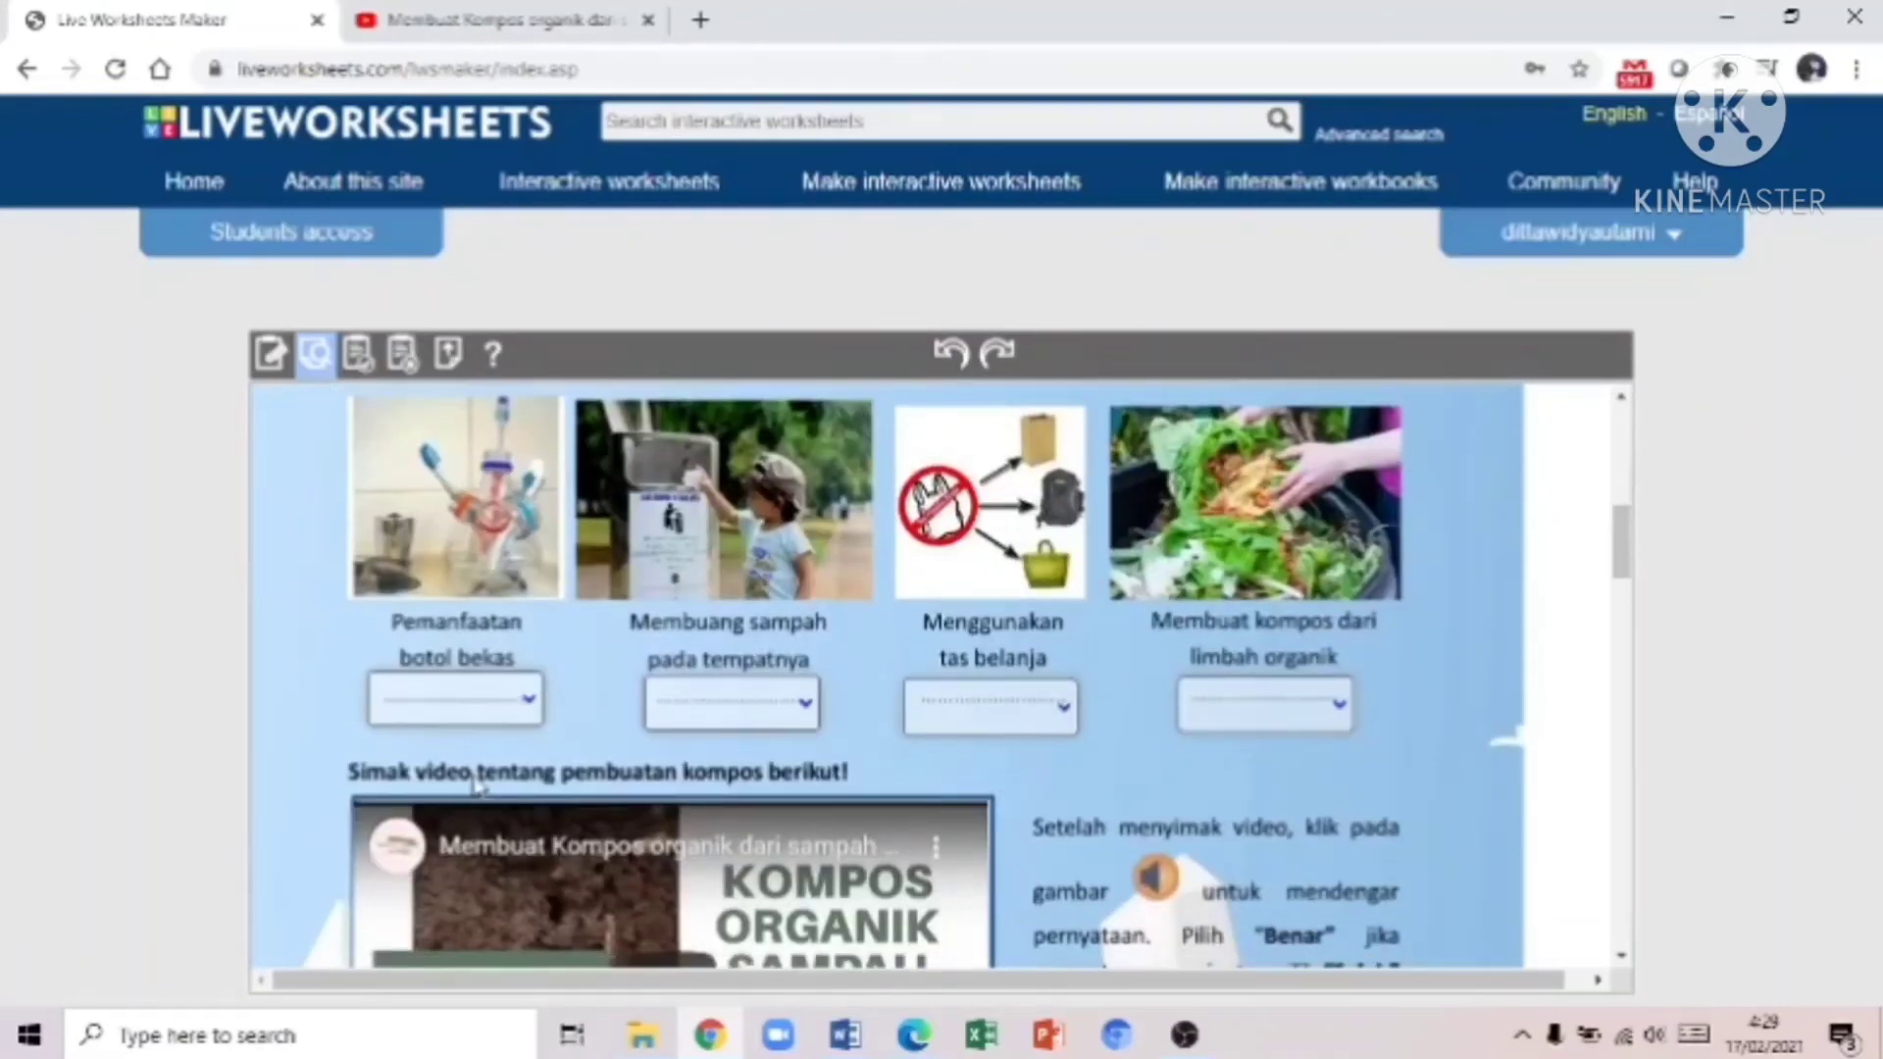
left_click(529, 700)
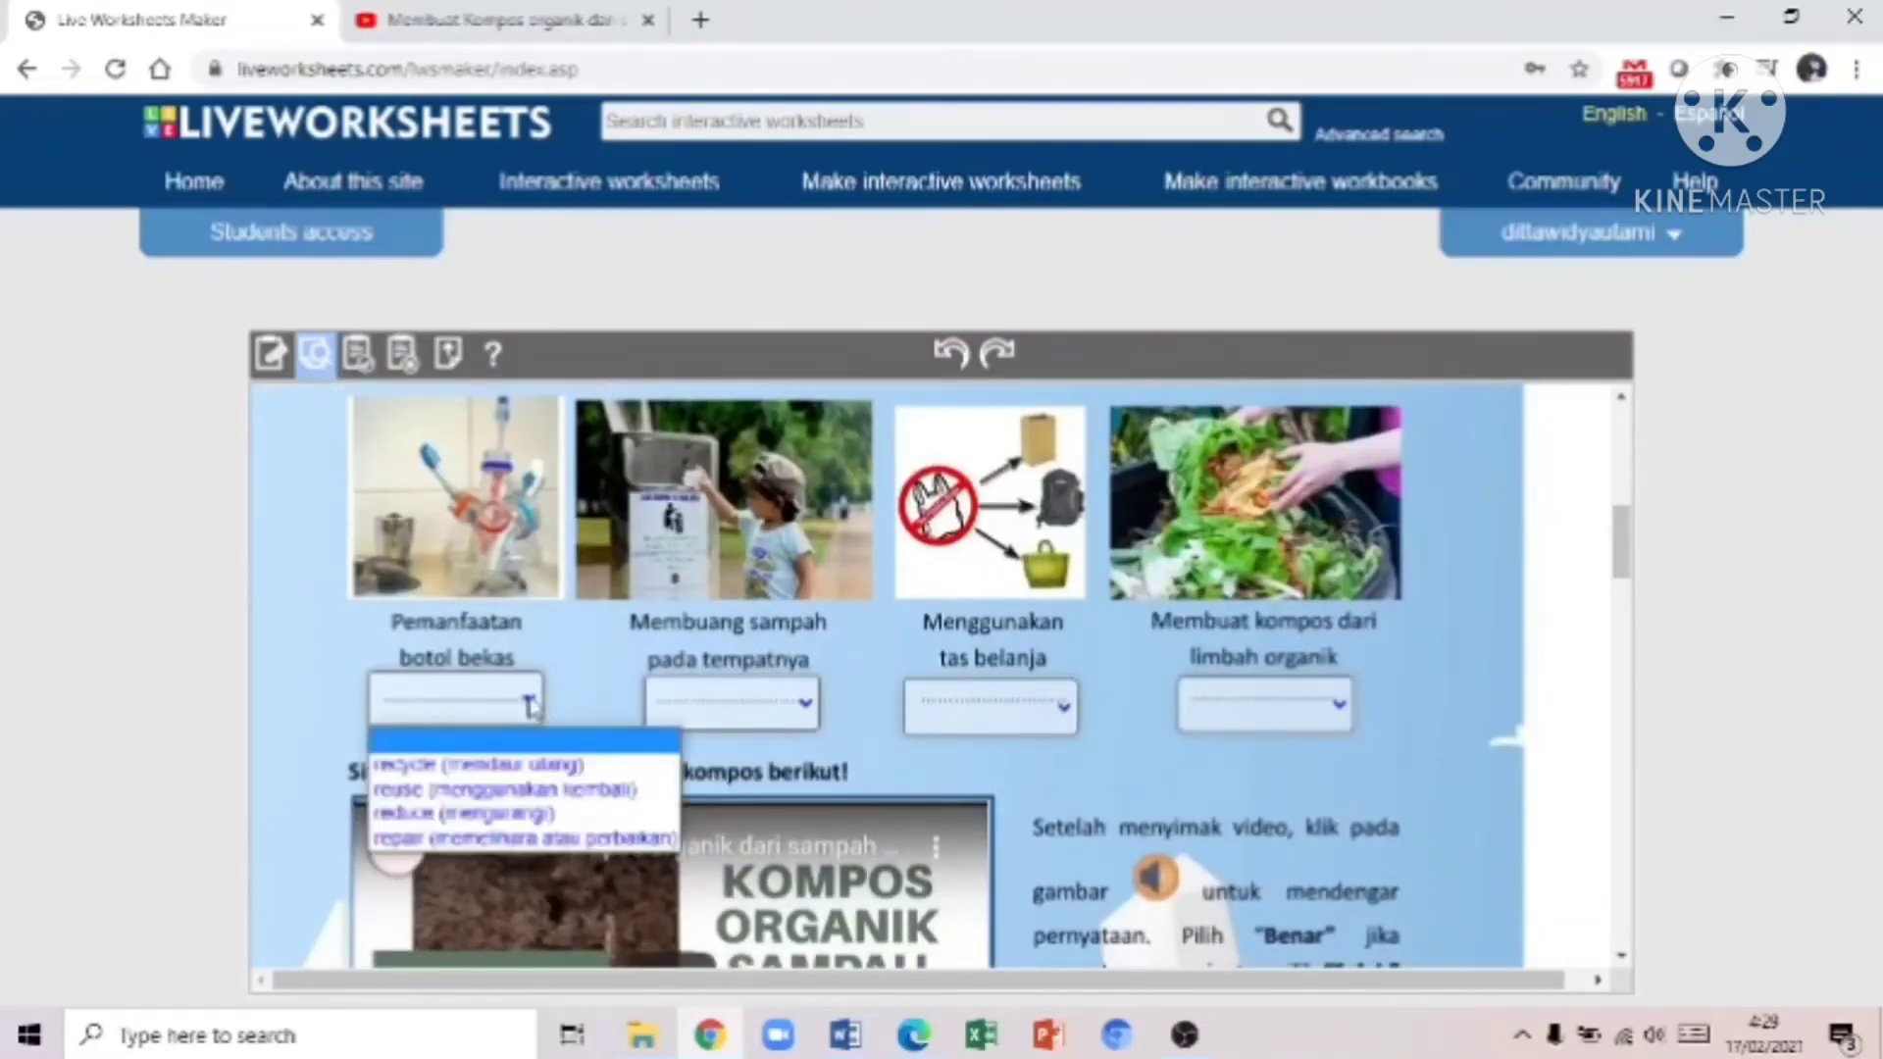
left_click(534, 790)
left_click(791, 708)
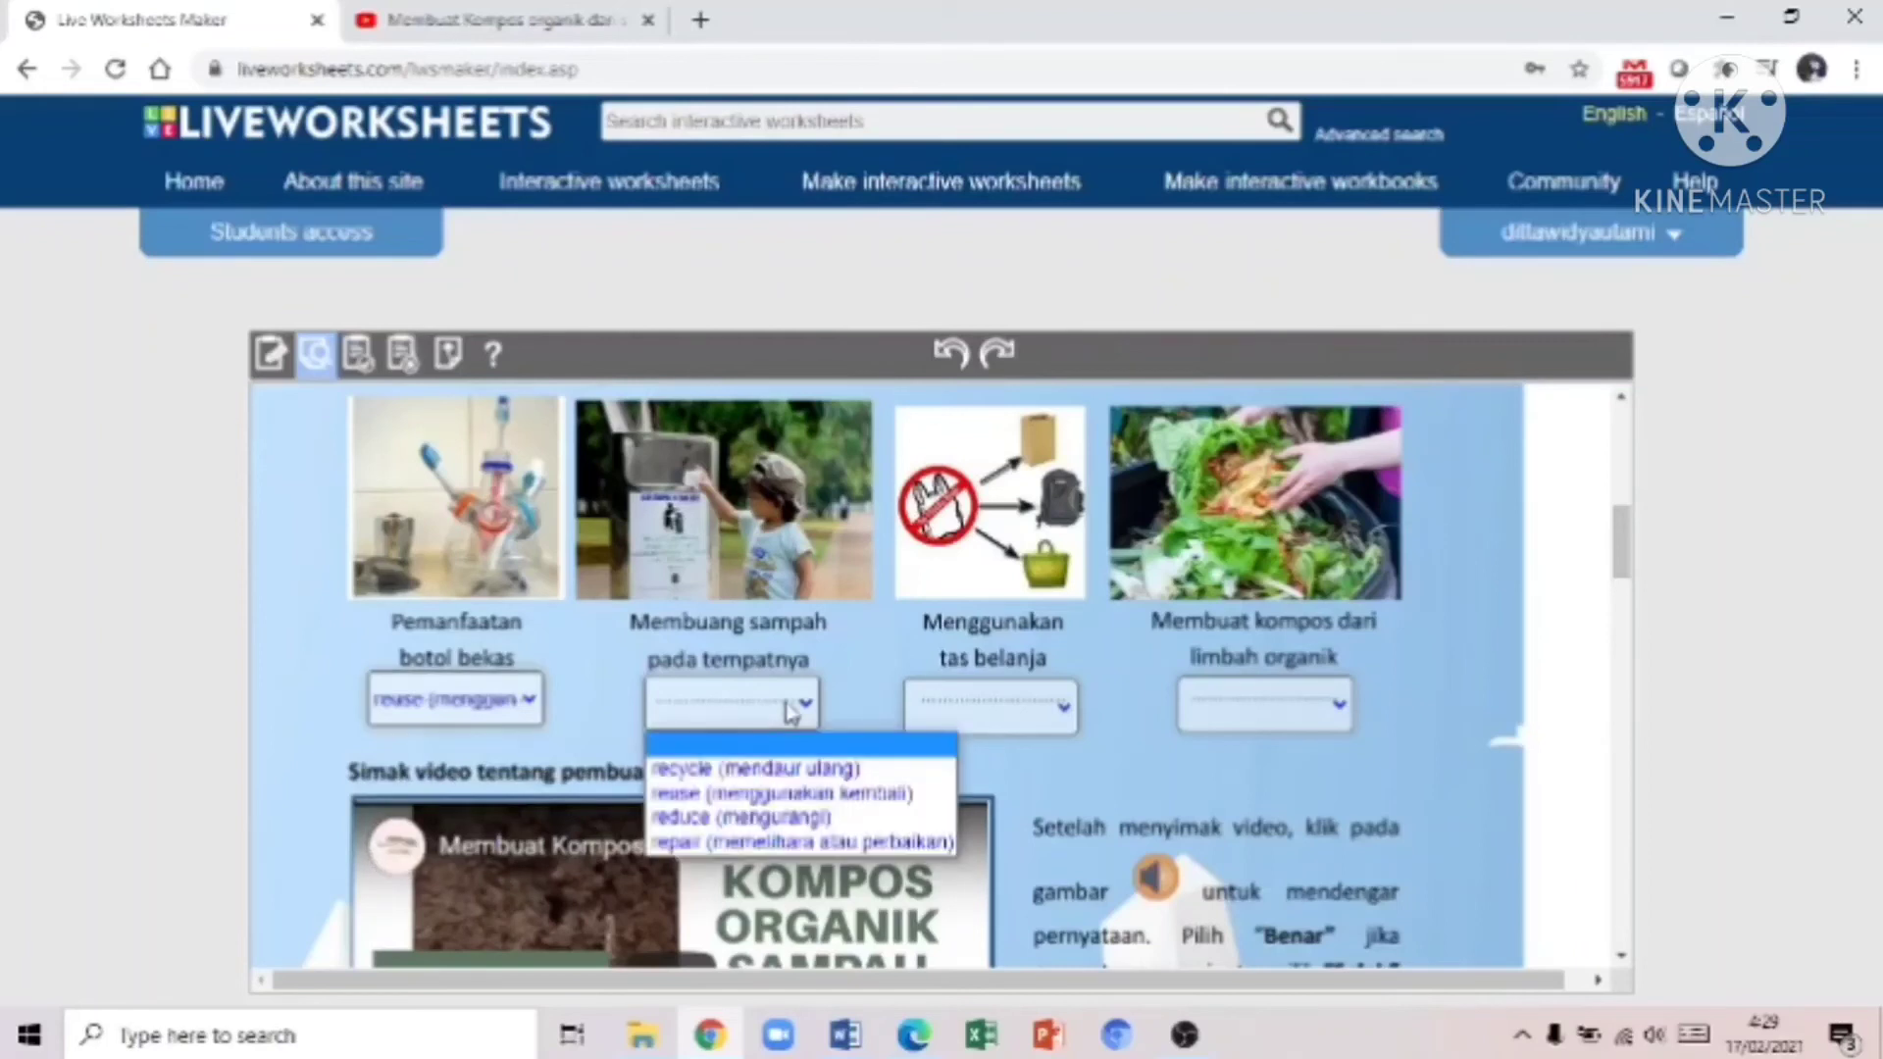
left_click(782, 769)
Step: Briefly play and pause the embedded compost video, and answer BENAR for both audio statements
scroll(1021, 689, "down", 4)
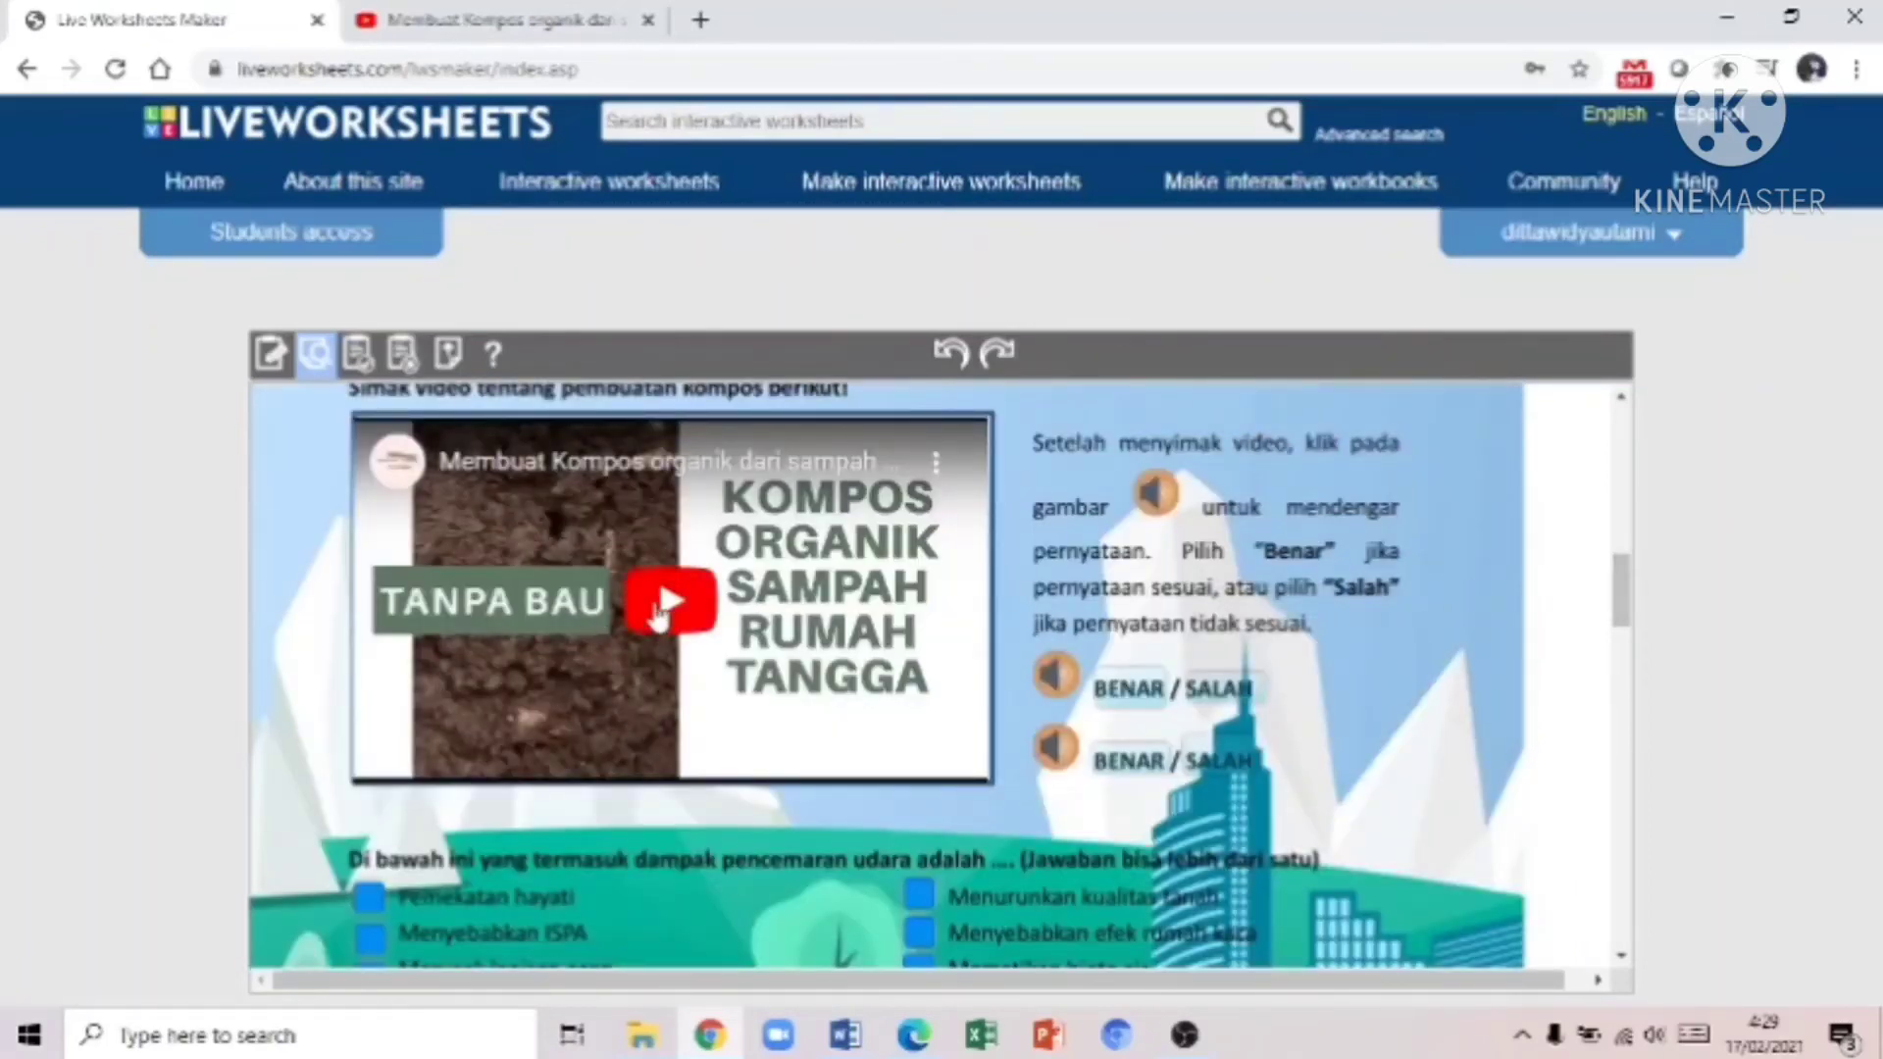
left_click(653, 608)
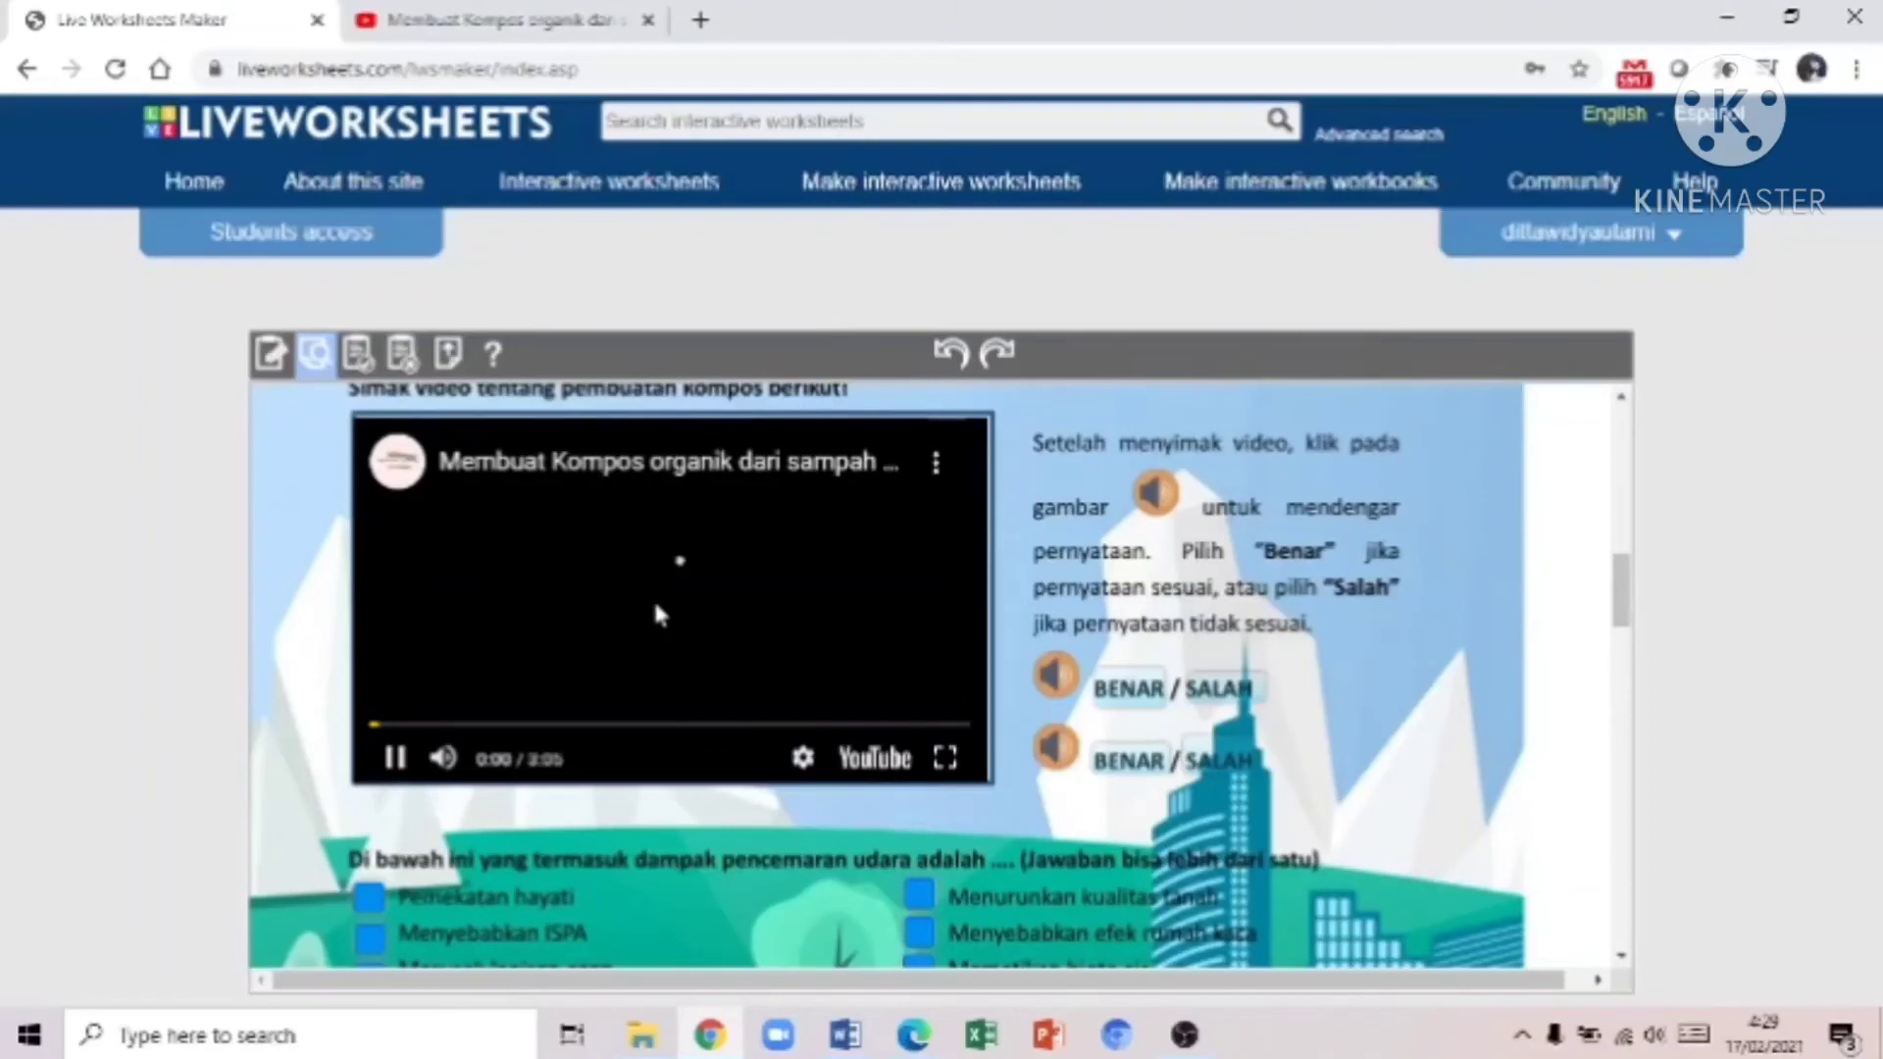
left_click(396, 760)
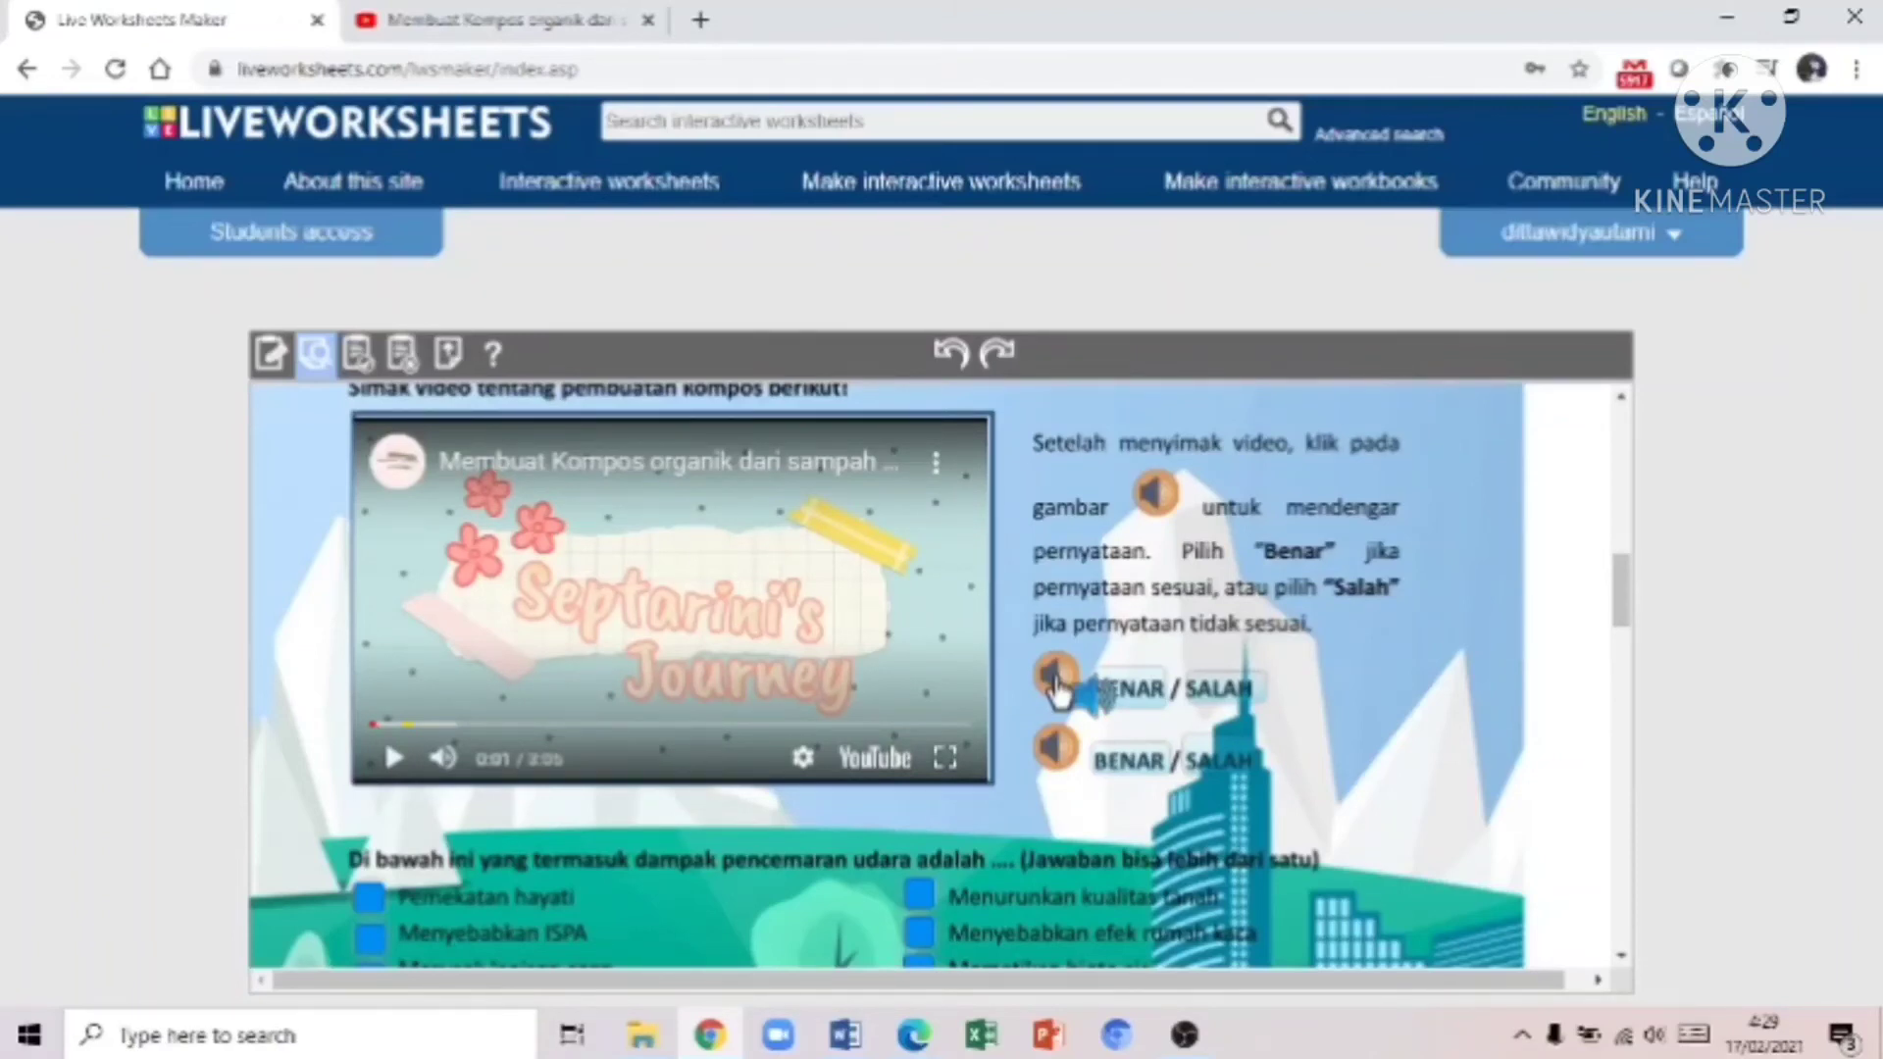
left_click(1130, 689)
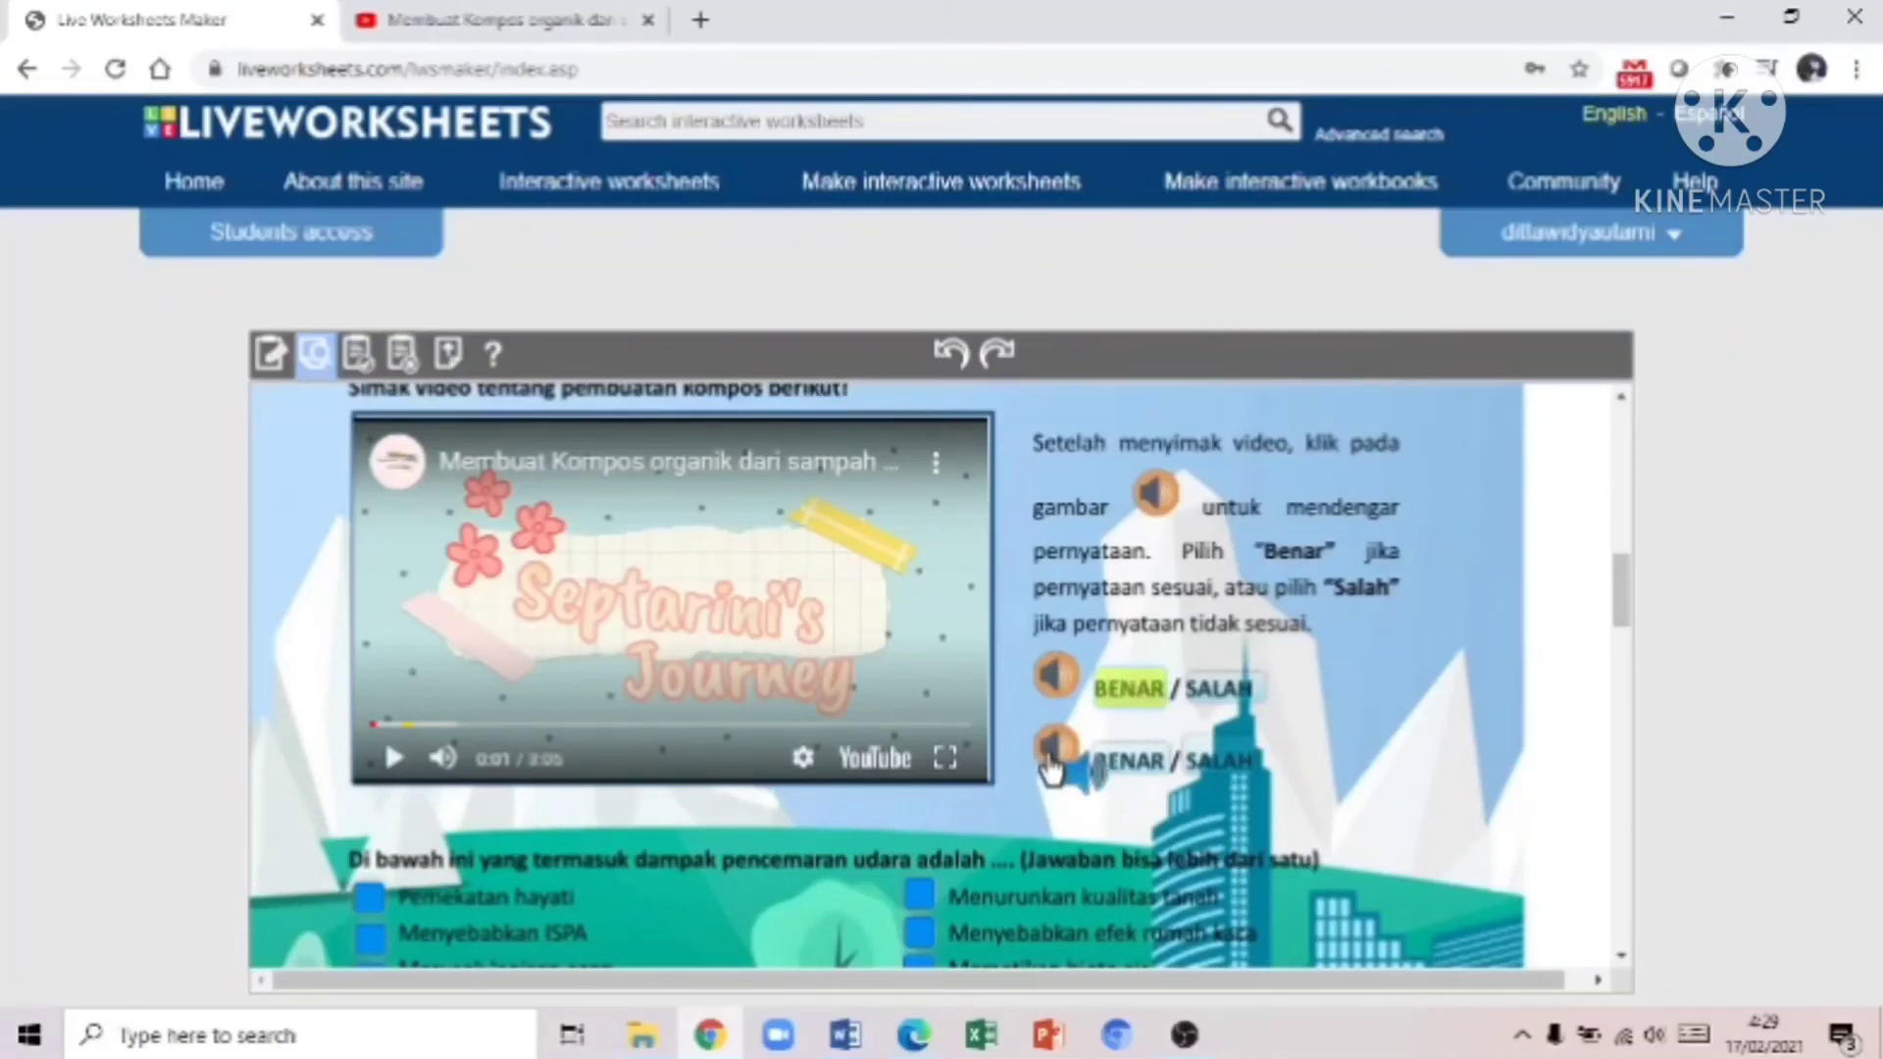
left_click(1134, 771)
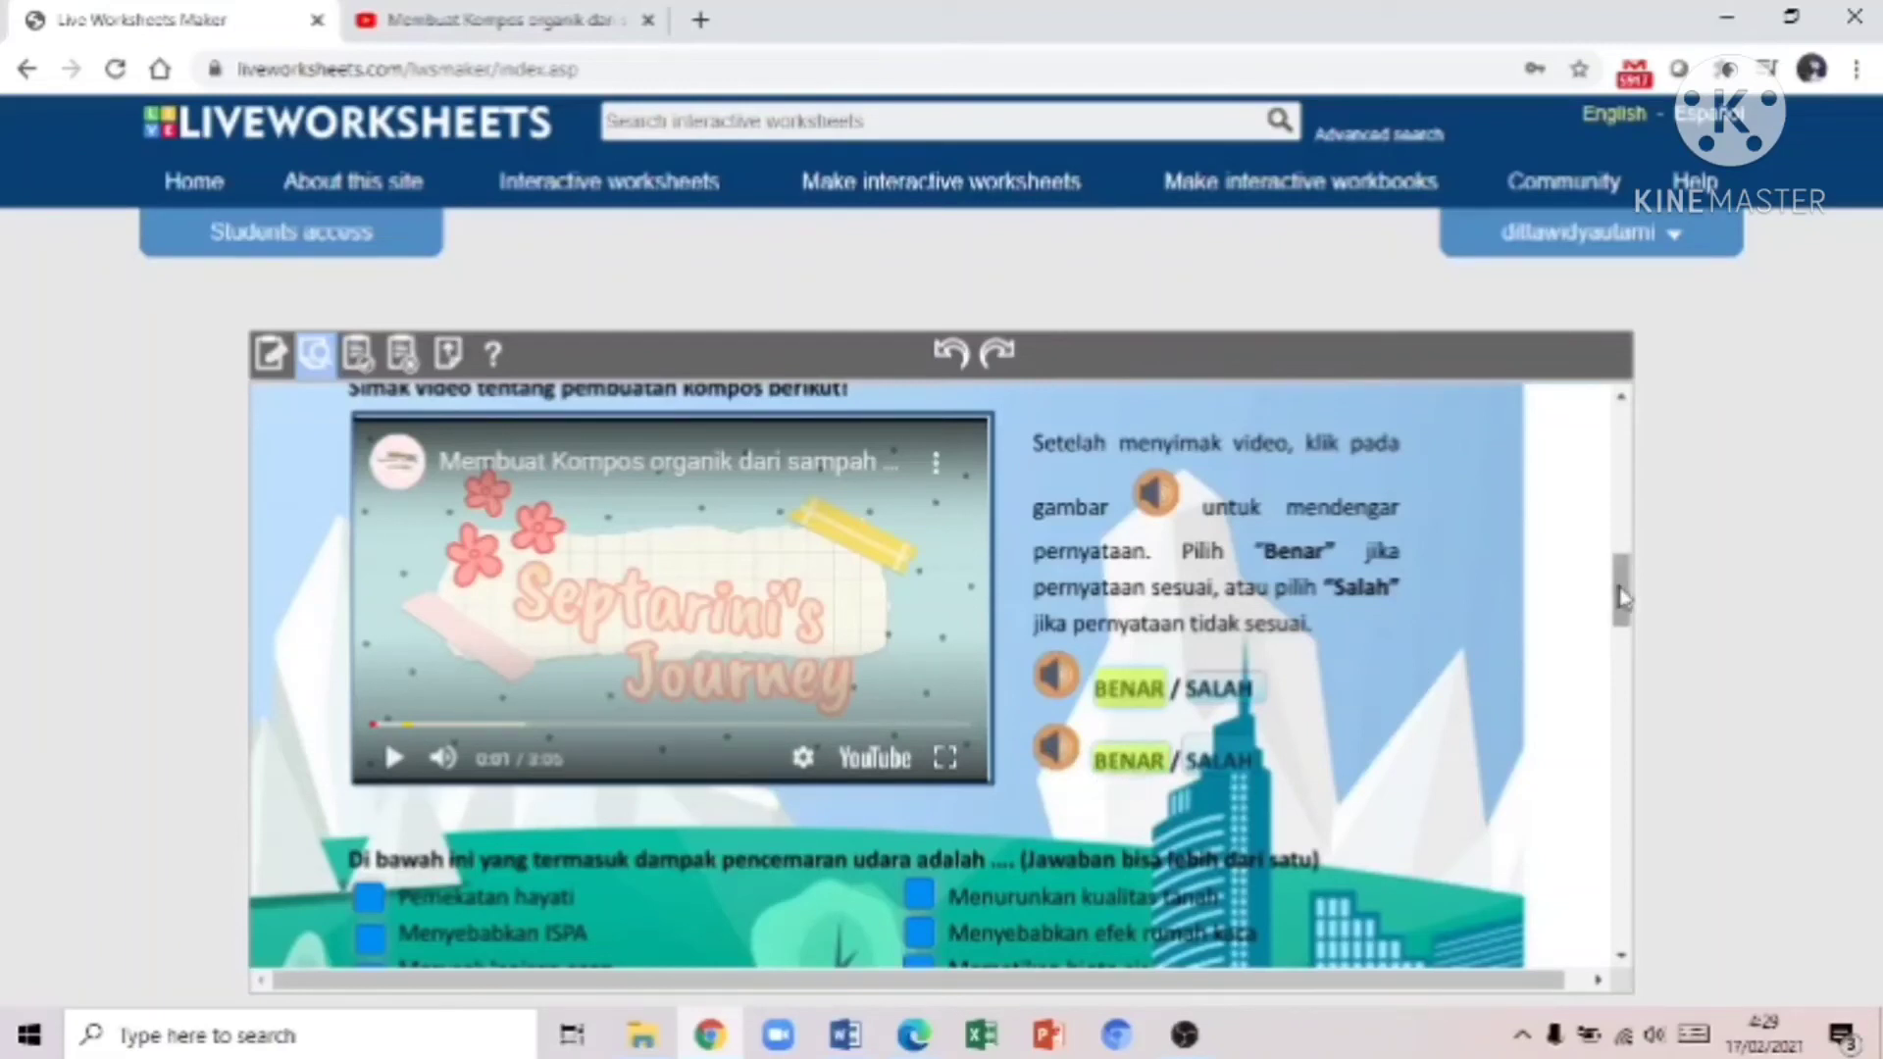
Step: Tick "Pemekatan hayati" and "Menyebabkan ISPA" as impacts of air pollution in the multiple-answer question
left_click_drag(1621, 598, 1621, 638)
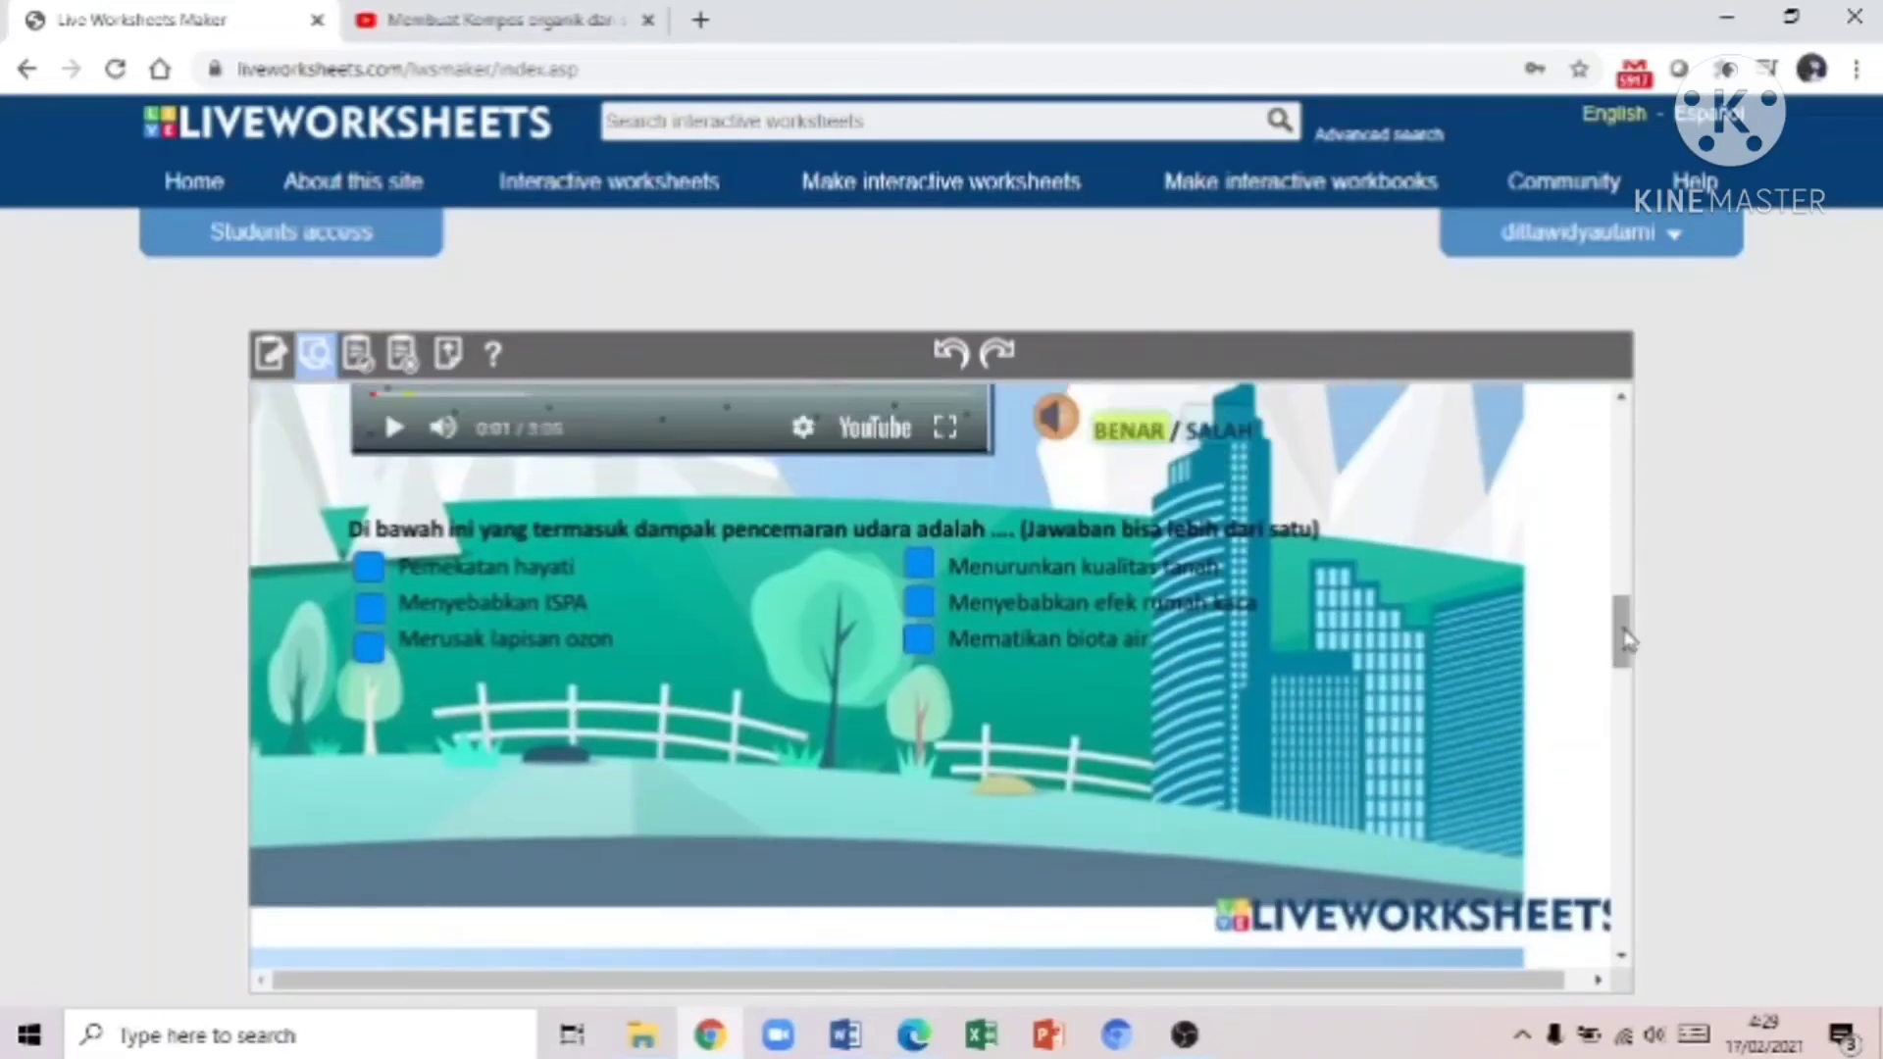
left_click(369, 569)
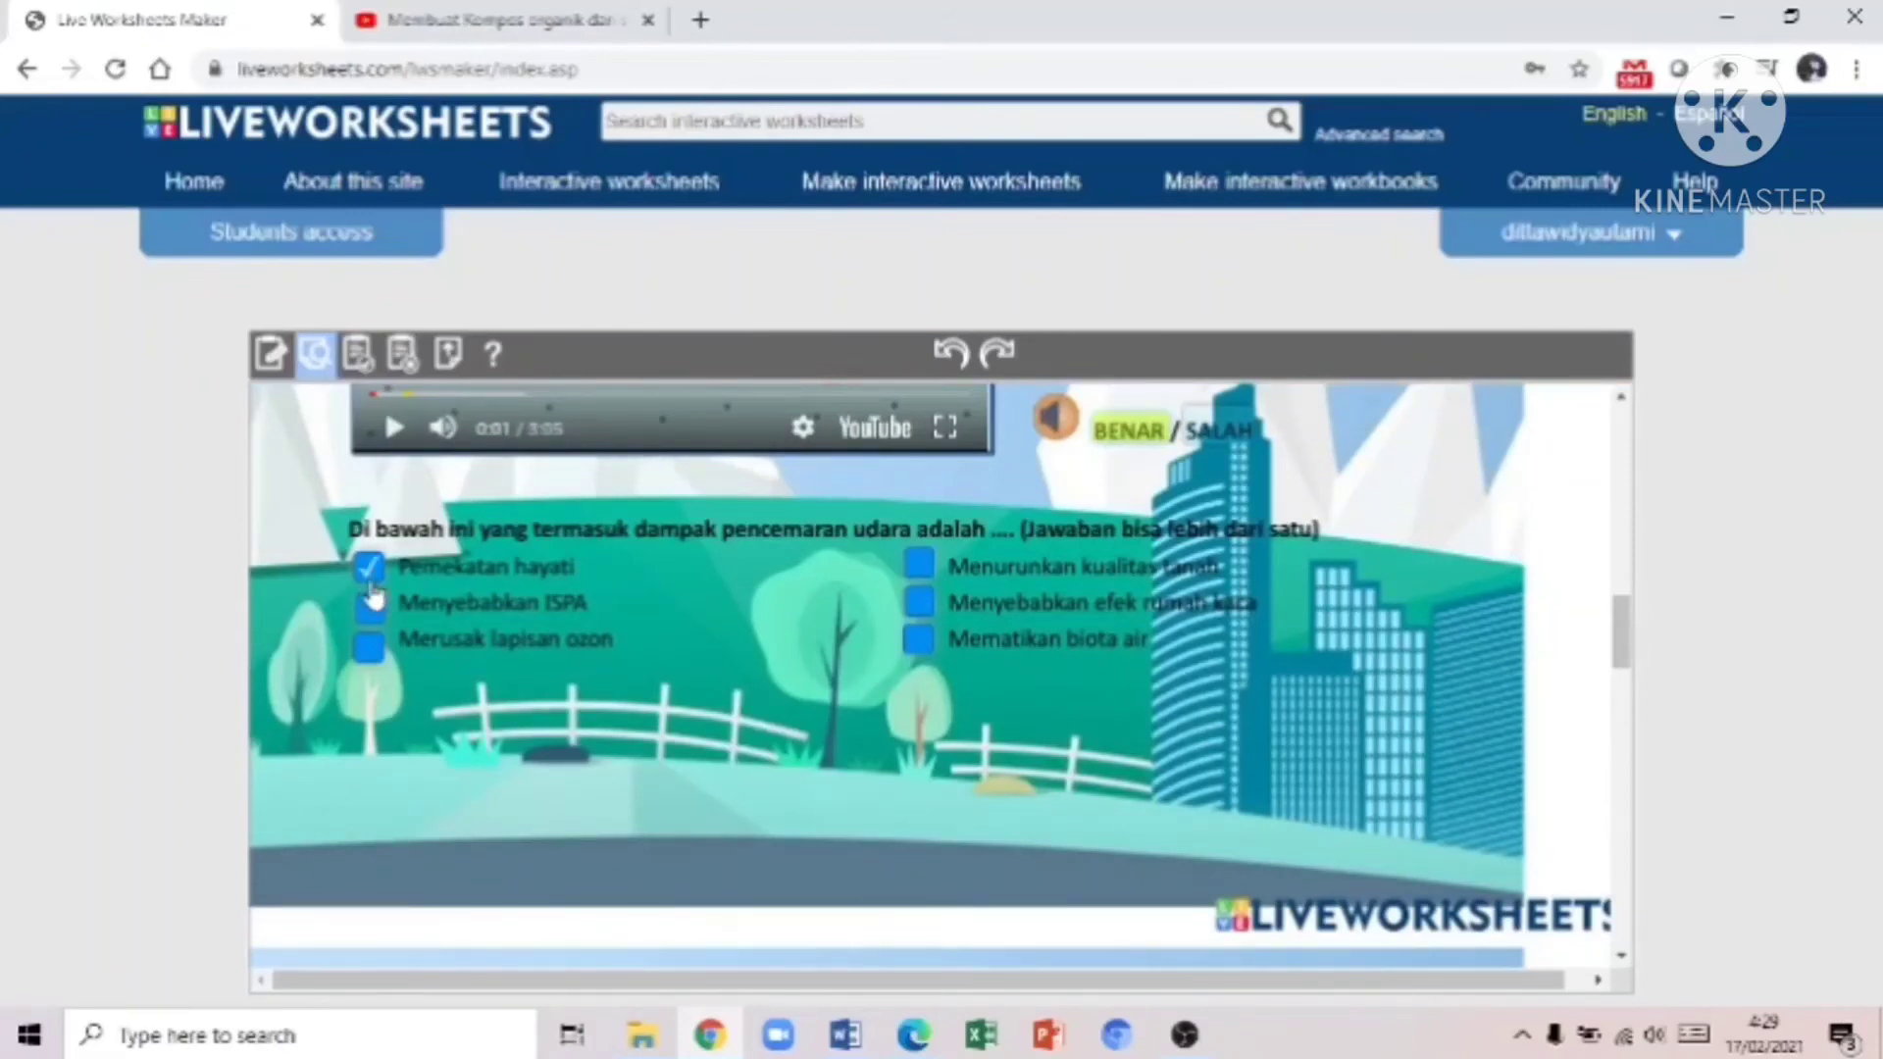
left_click(373, 608)
Step: Fill in "tanah" for question 1 and "air" for question 4 of the "Isilah pertanyaan berikut!" section
left_click_drag(1620, 644, 1620, 728)
left_click(1209, 465)
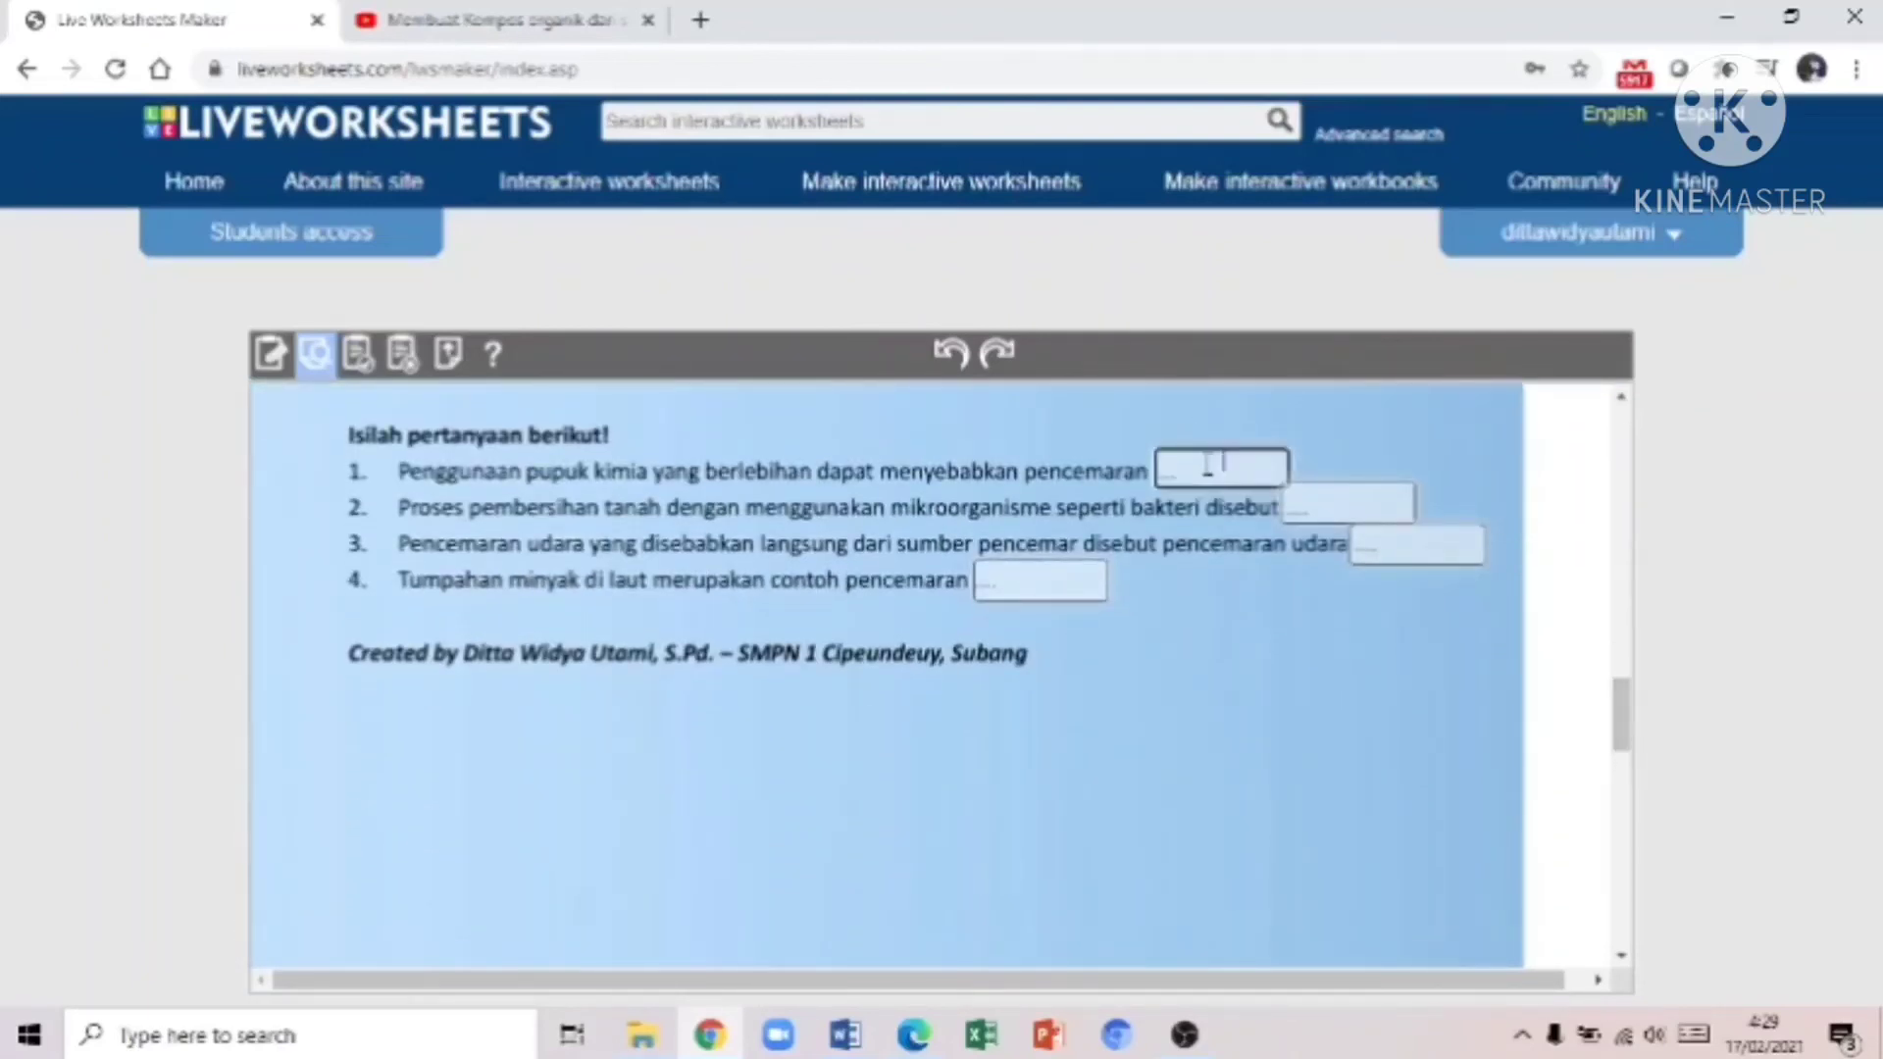
type("tanah")
left_click(1060, 579)
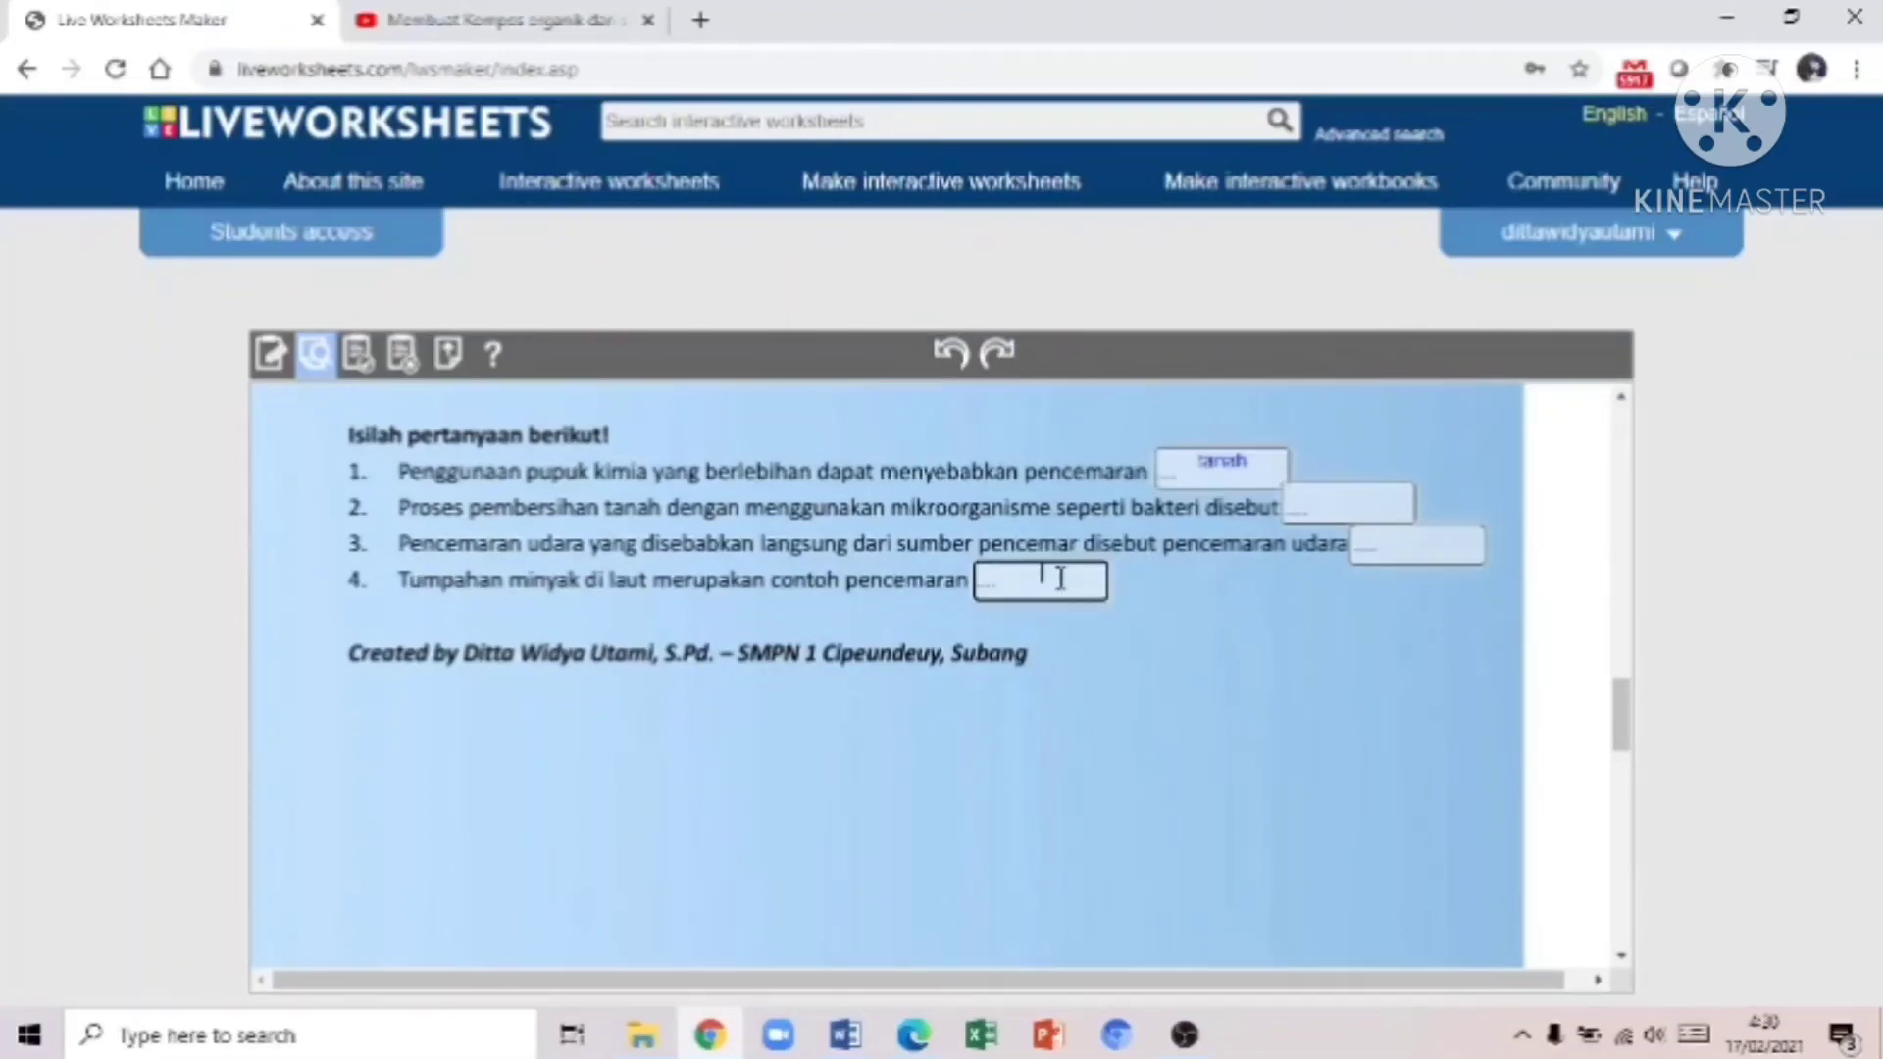
type("air")
Step: Finish the previewed worksheet and review the marked answers and score at its beginning
left_click_drag(1621, 701, 1609, 898)
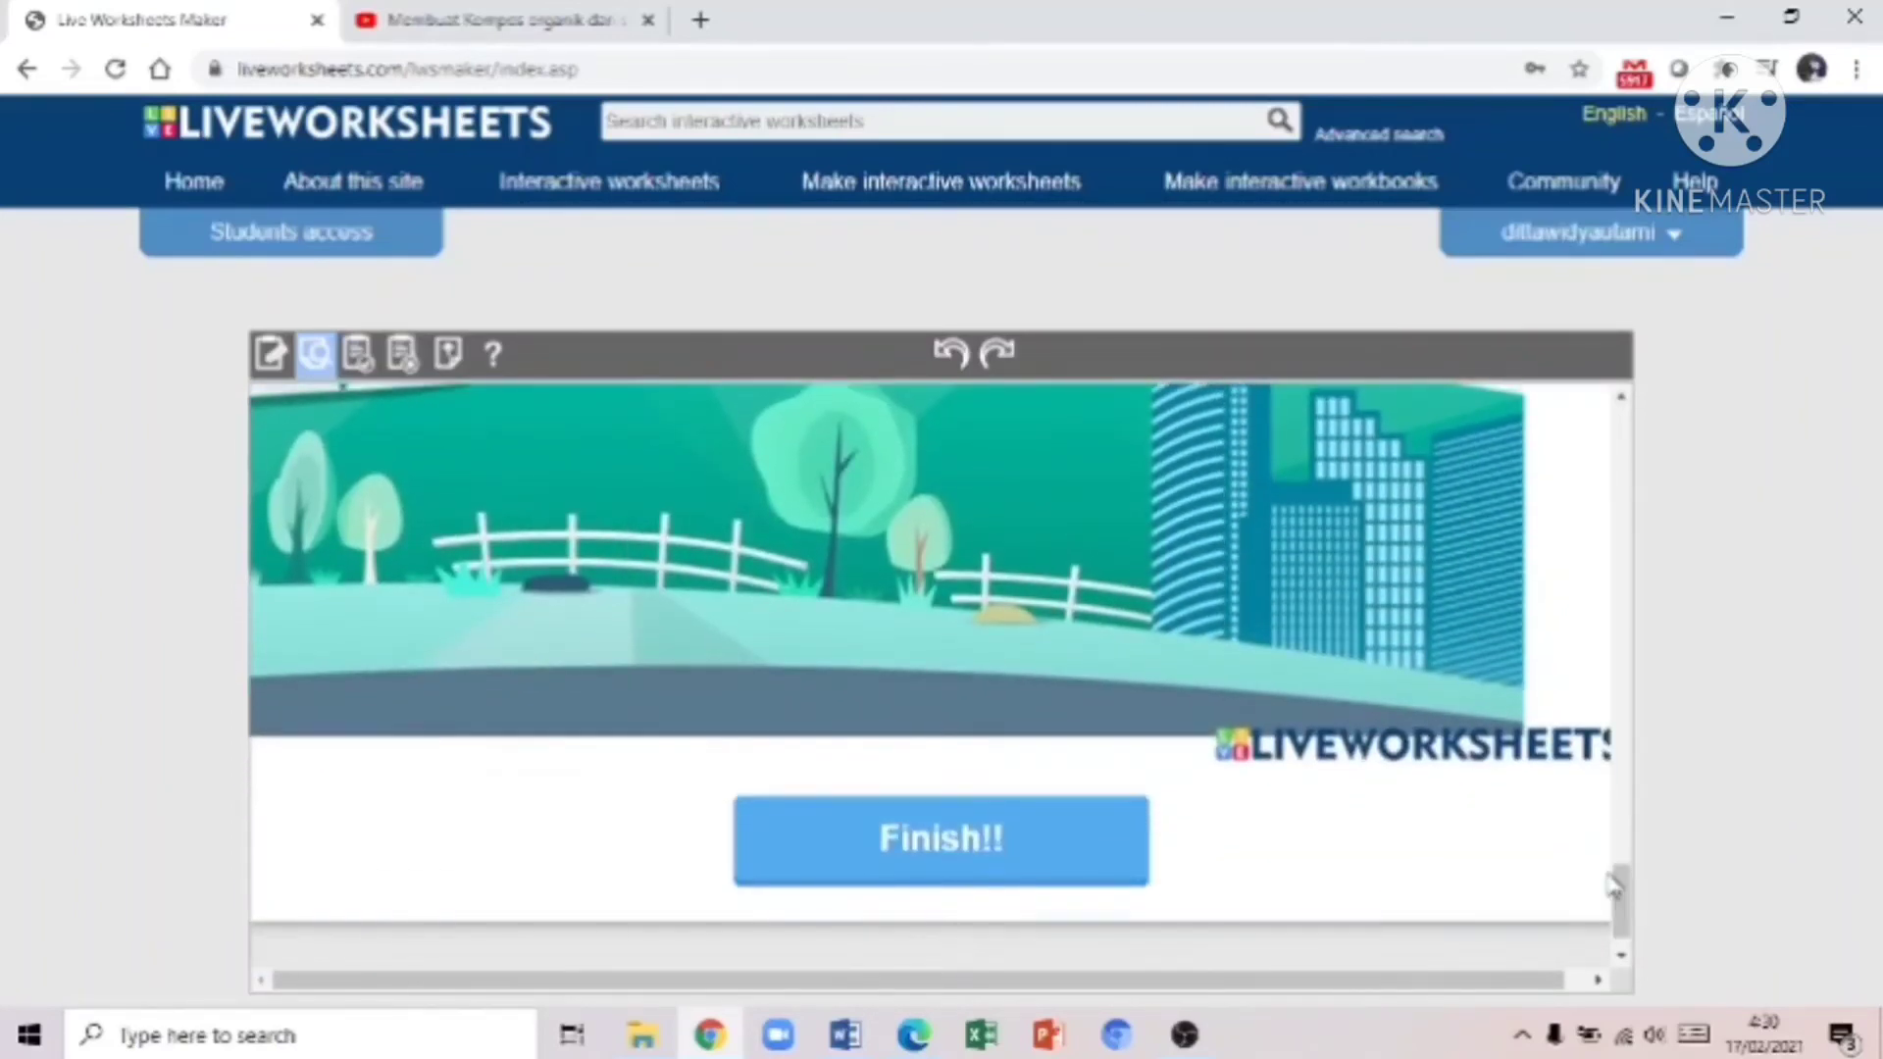
left_click(972, 845)
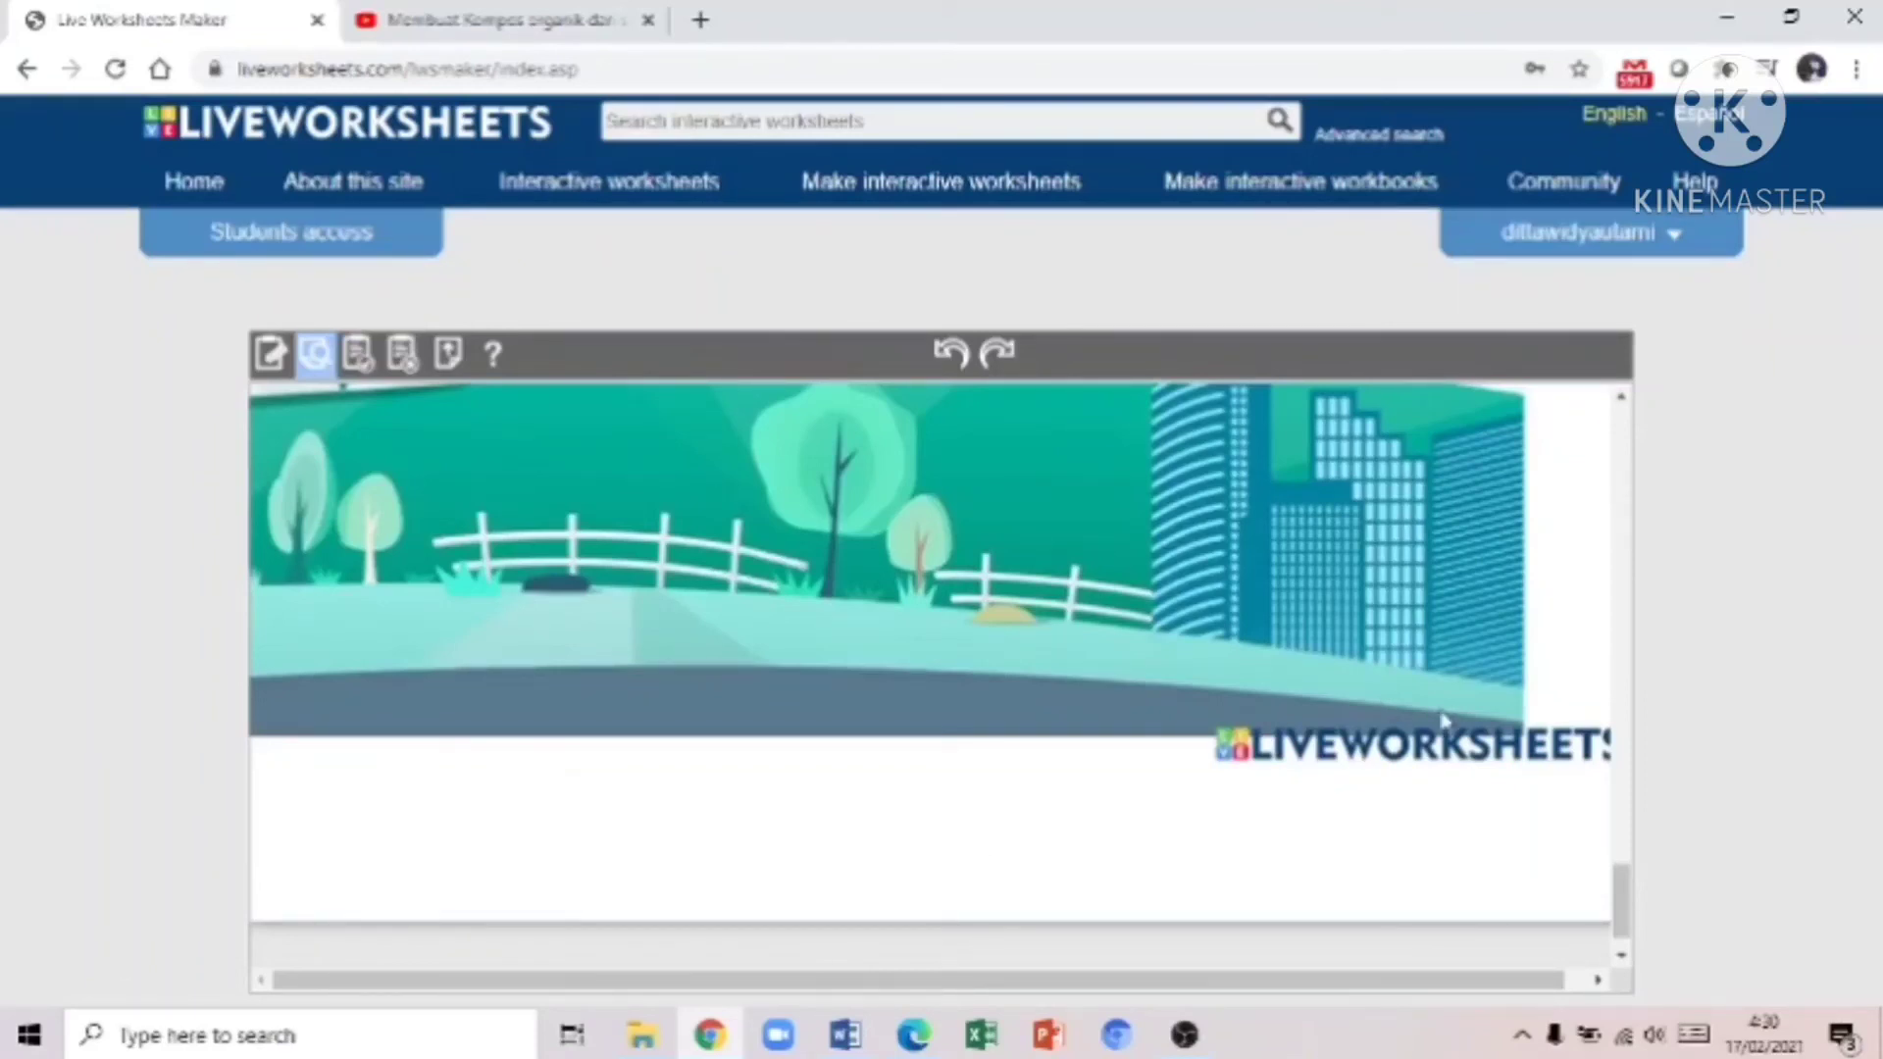
left_click_drag(1621, 902, 1642, 408)
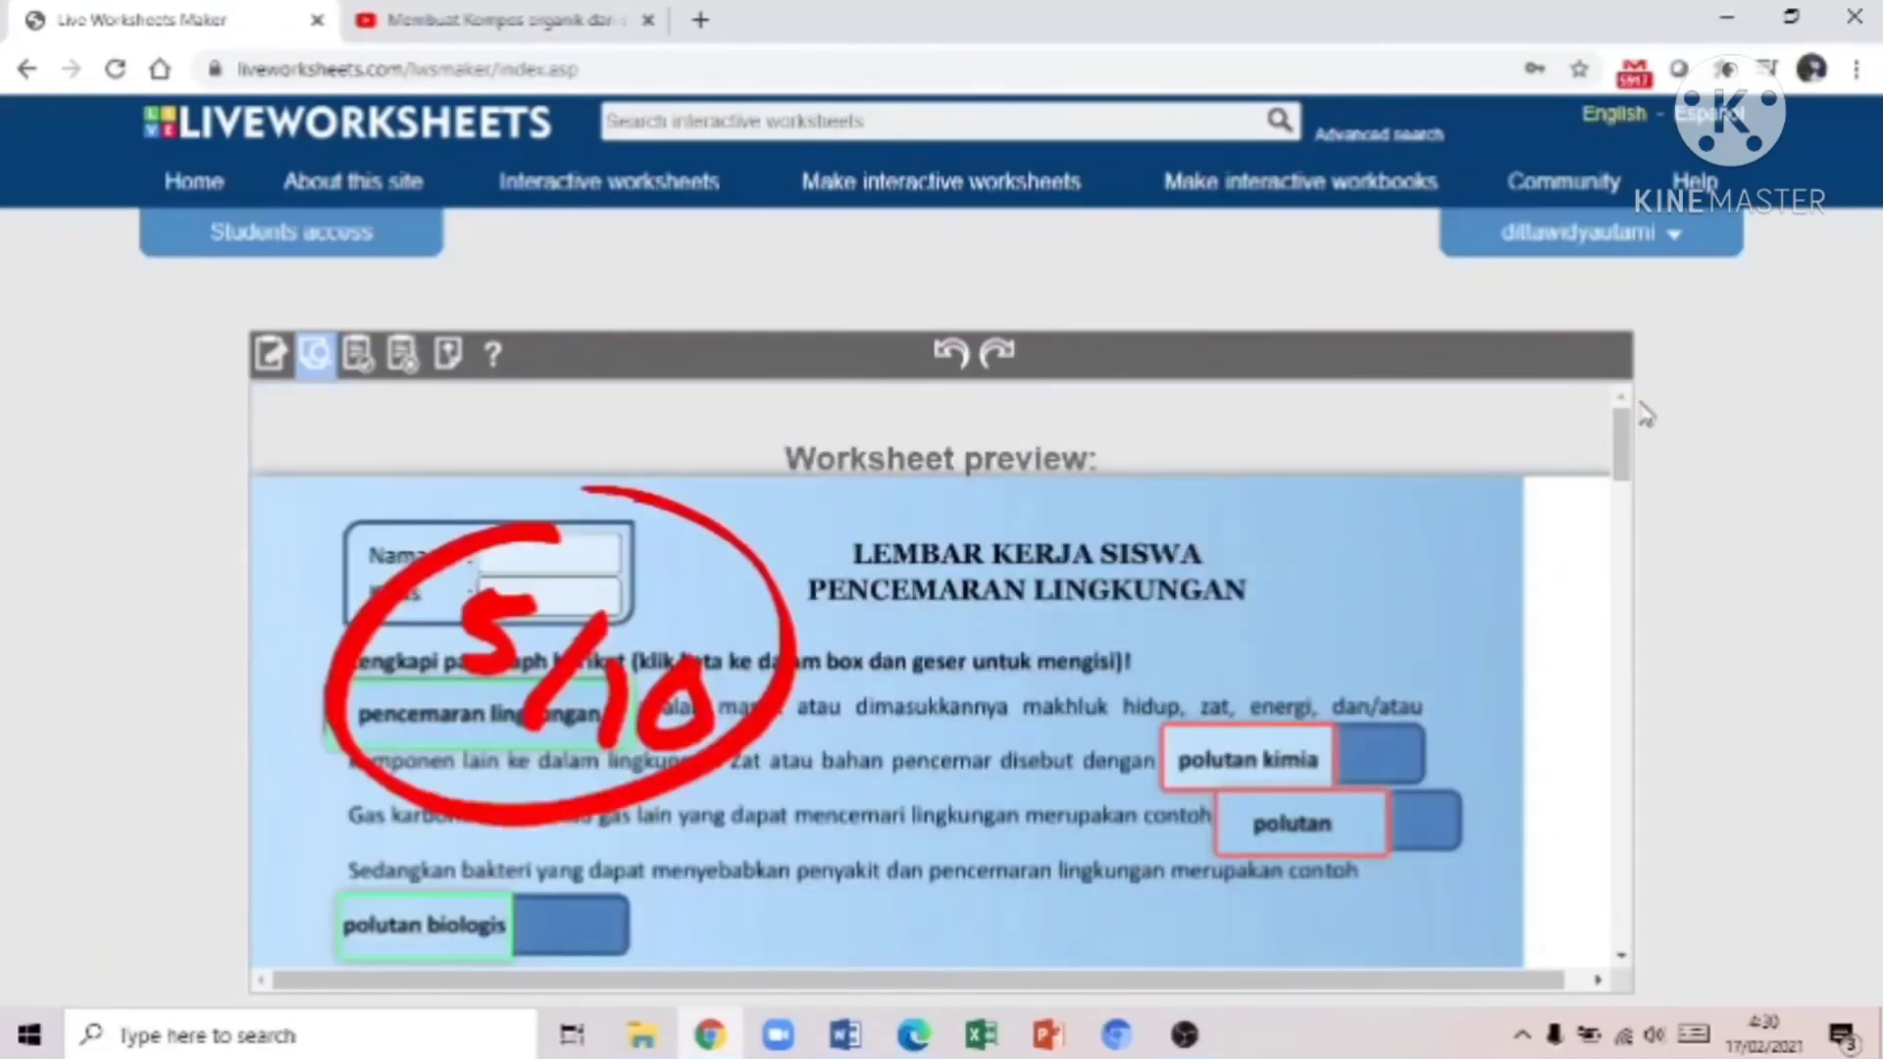
Step: Start saving the worksheet and choose to keep it private
left_click(361, 359)
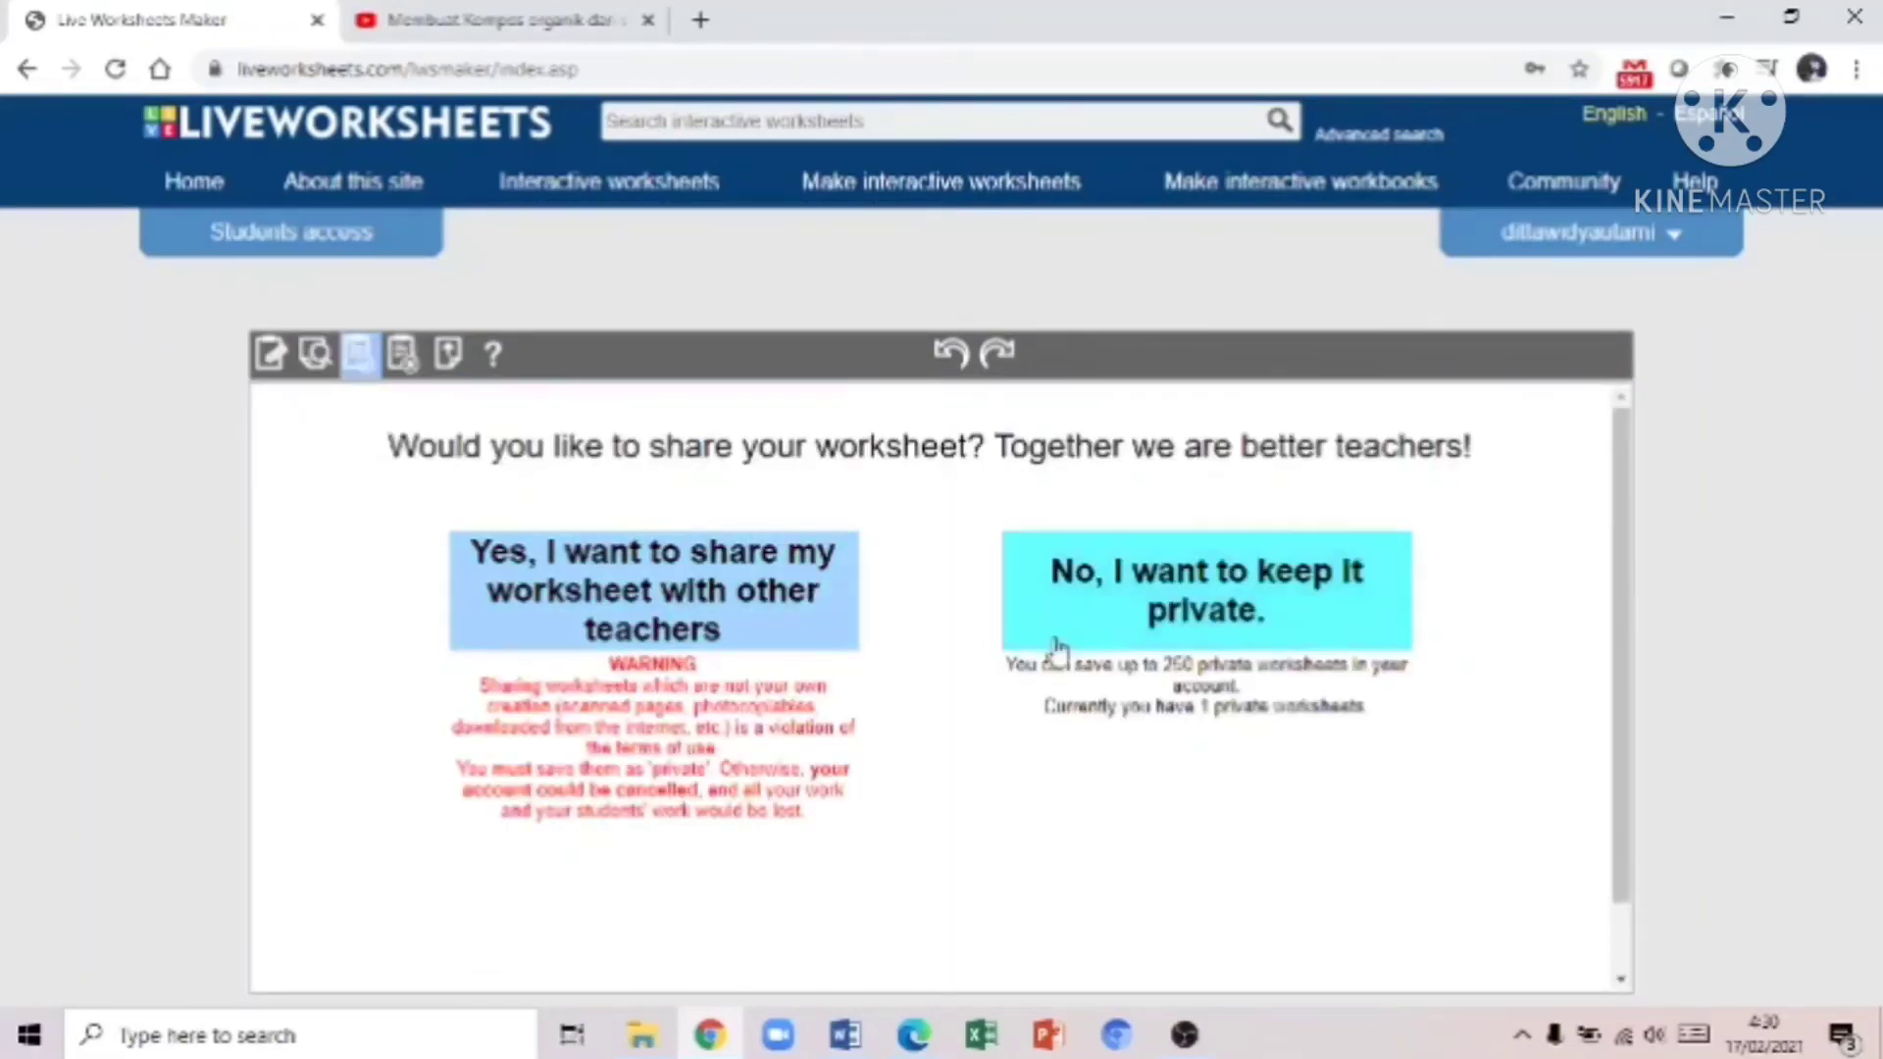
left_click(1190, 623)
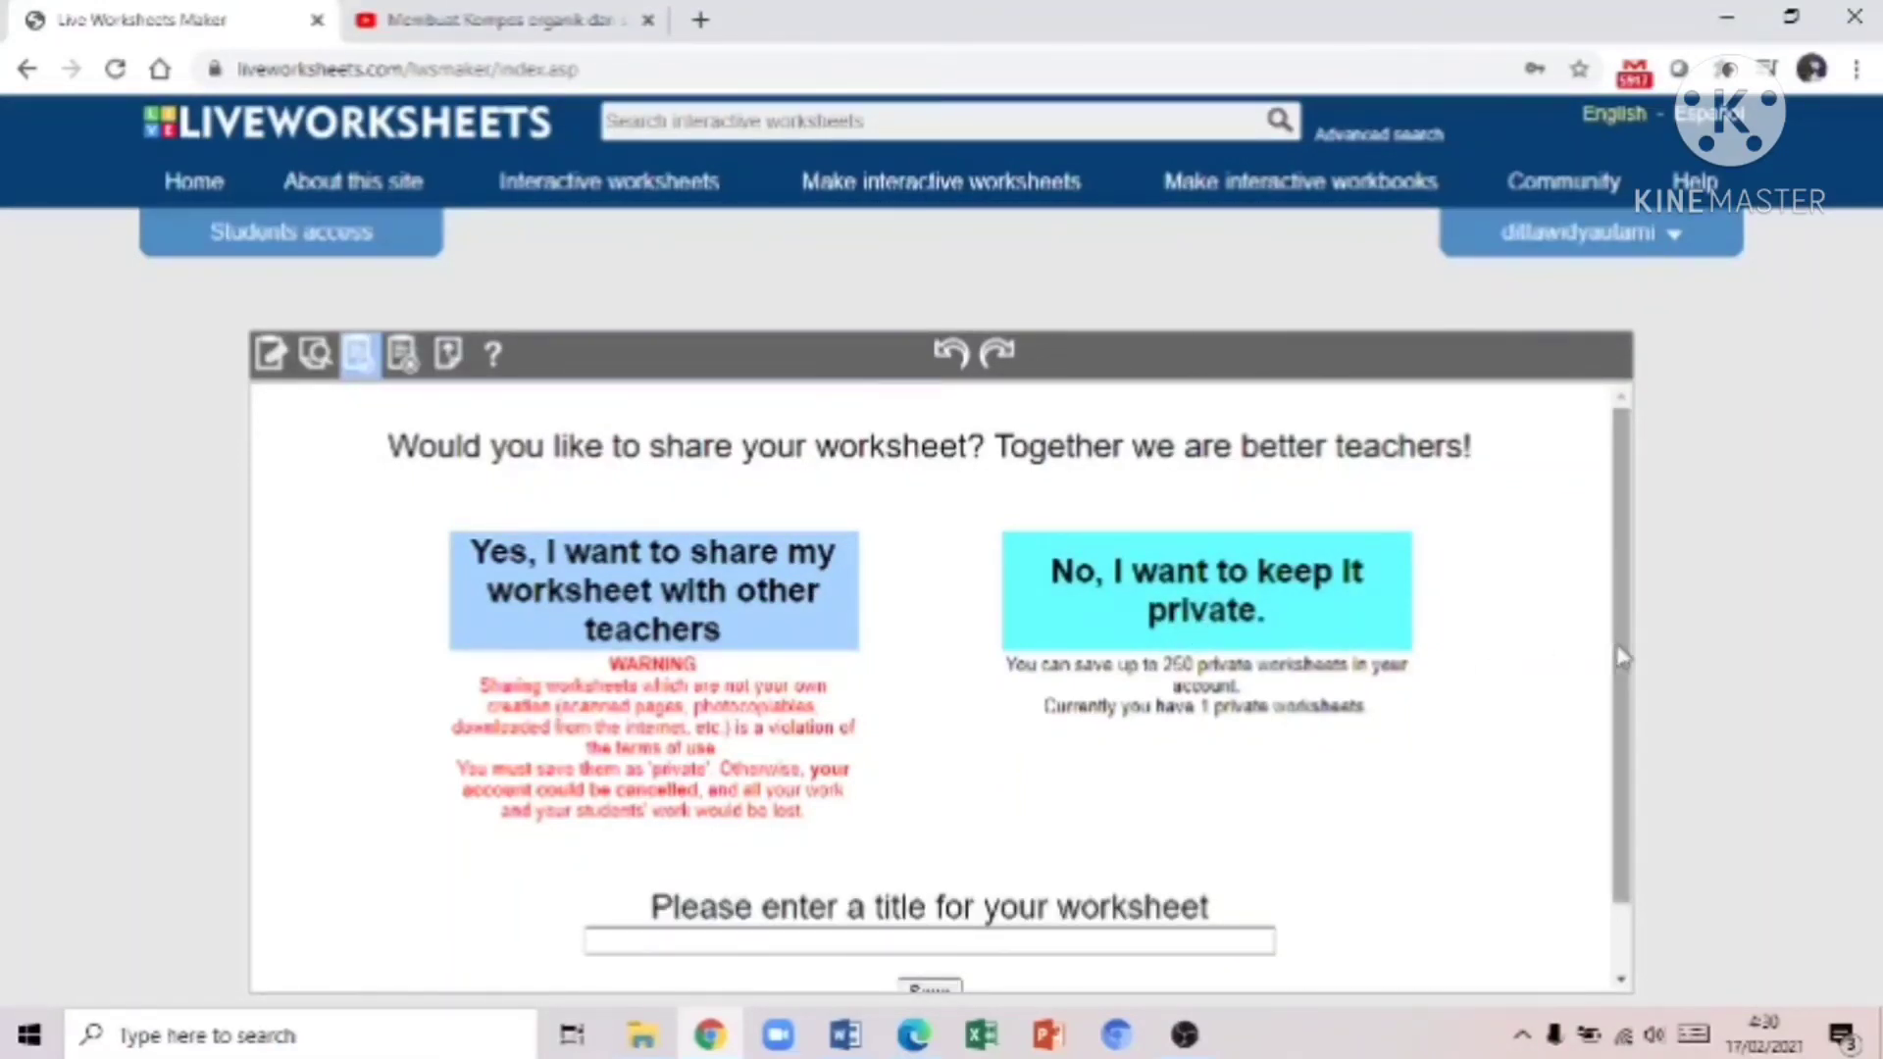
left_click_drag(1622, 651, 1649, 800)
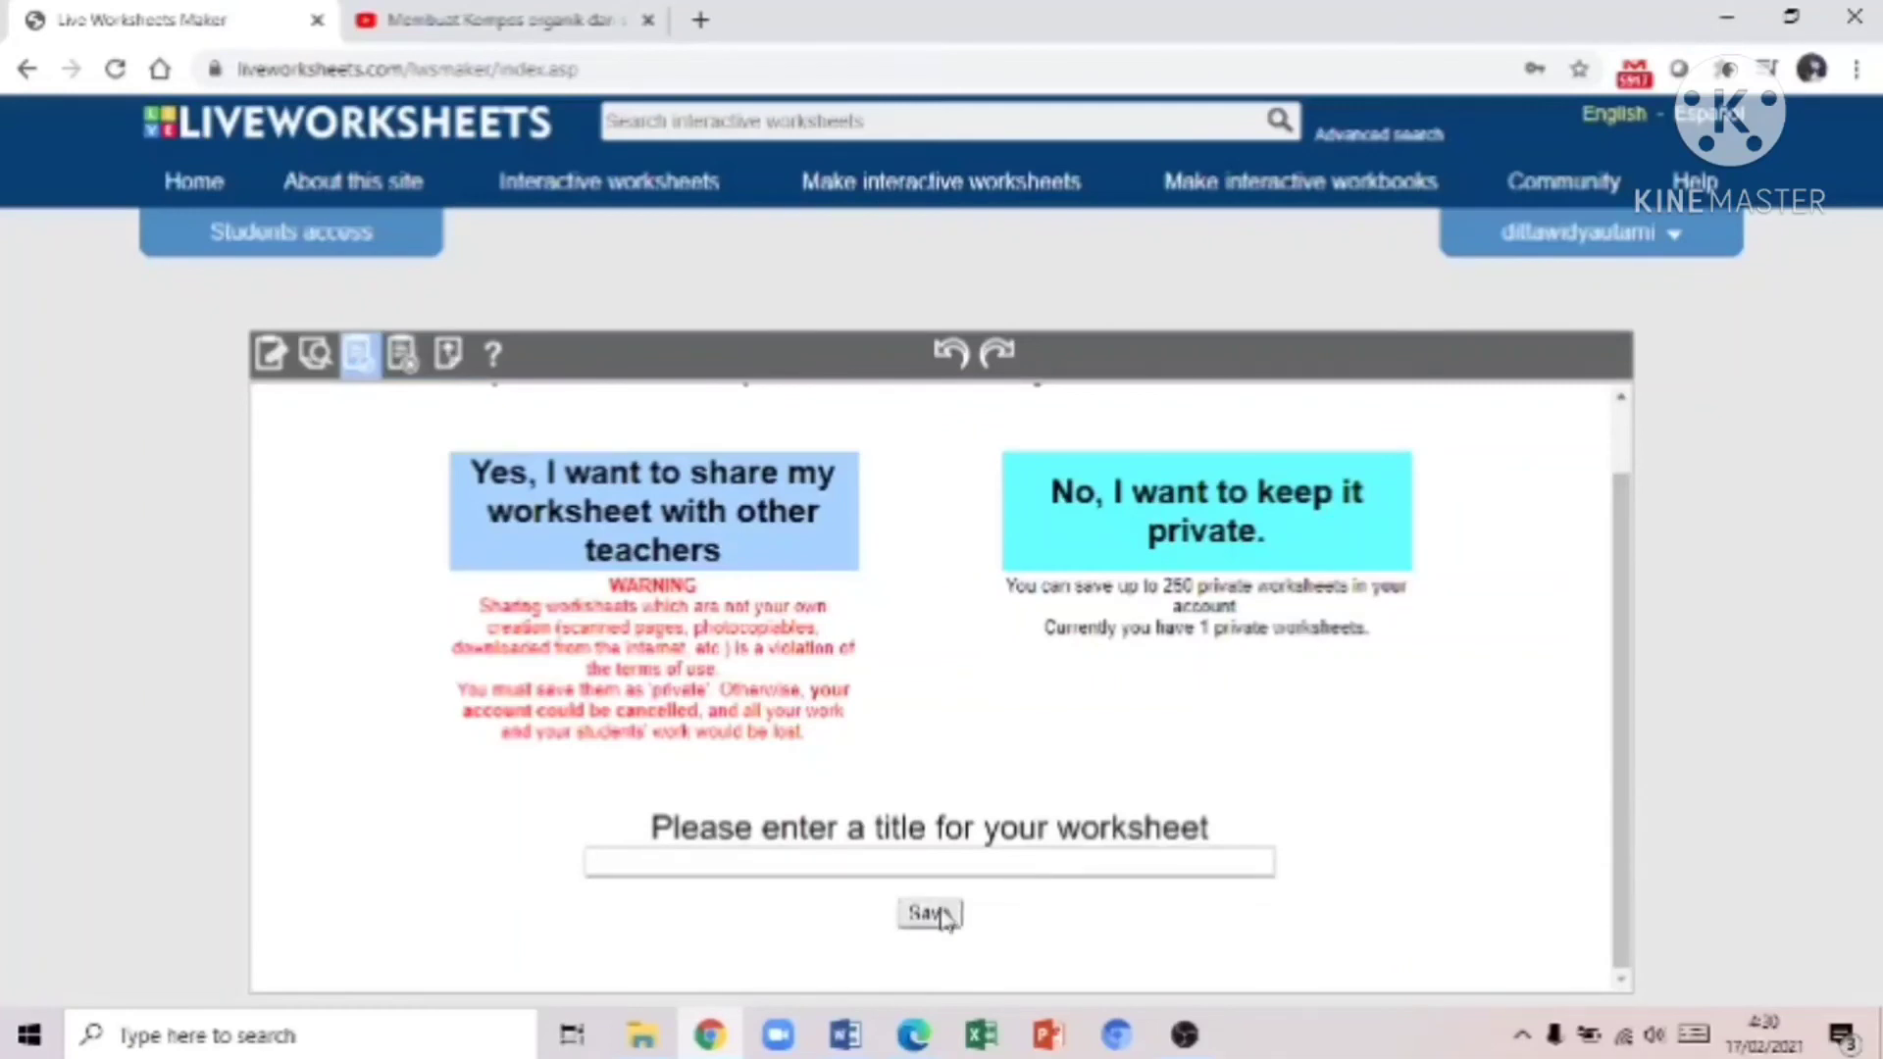
Step: Title the worksheet "Pencemaran Lingkungan", save it, and select its link
left_click(935, 865)
left_click(935, 865)
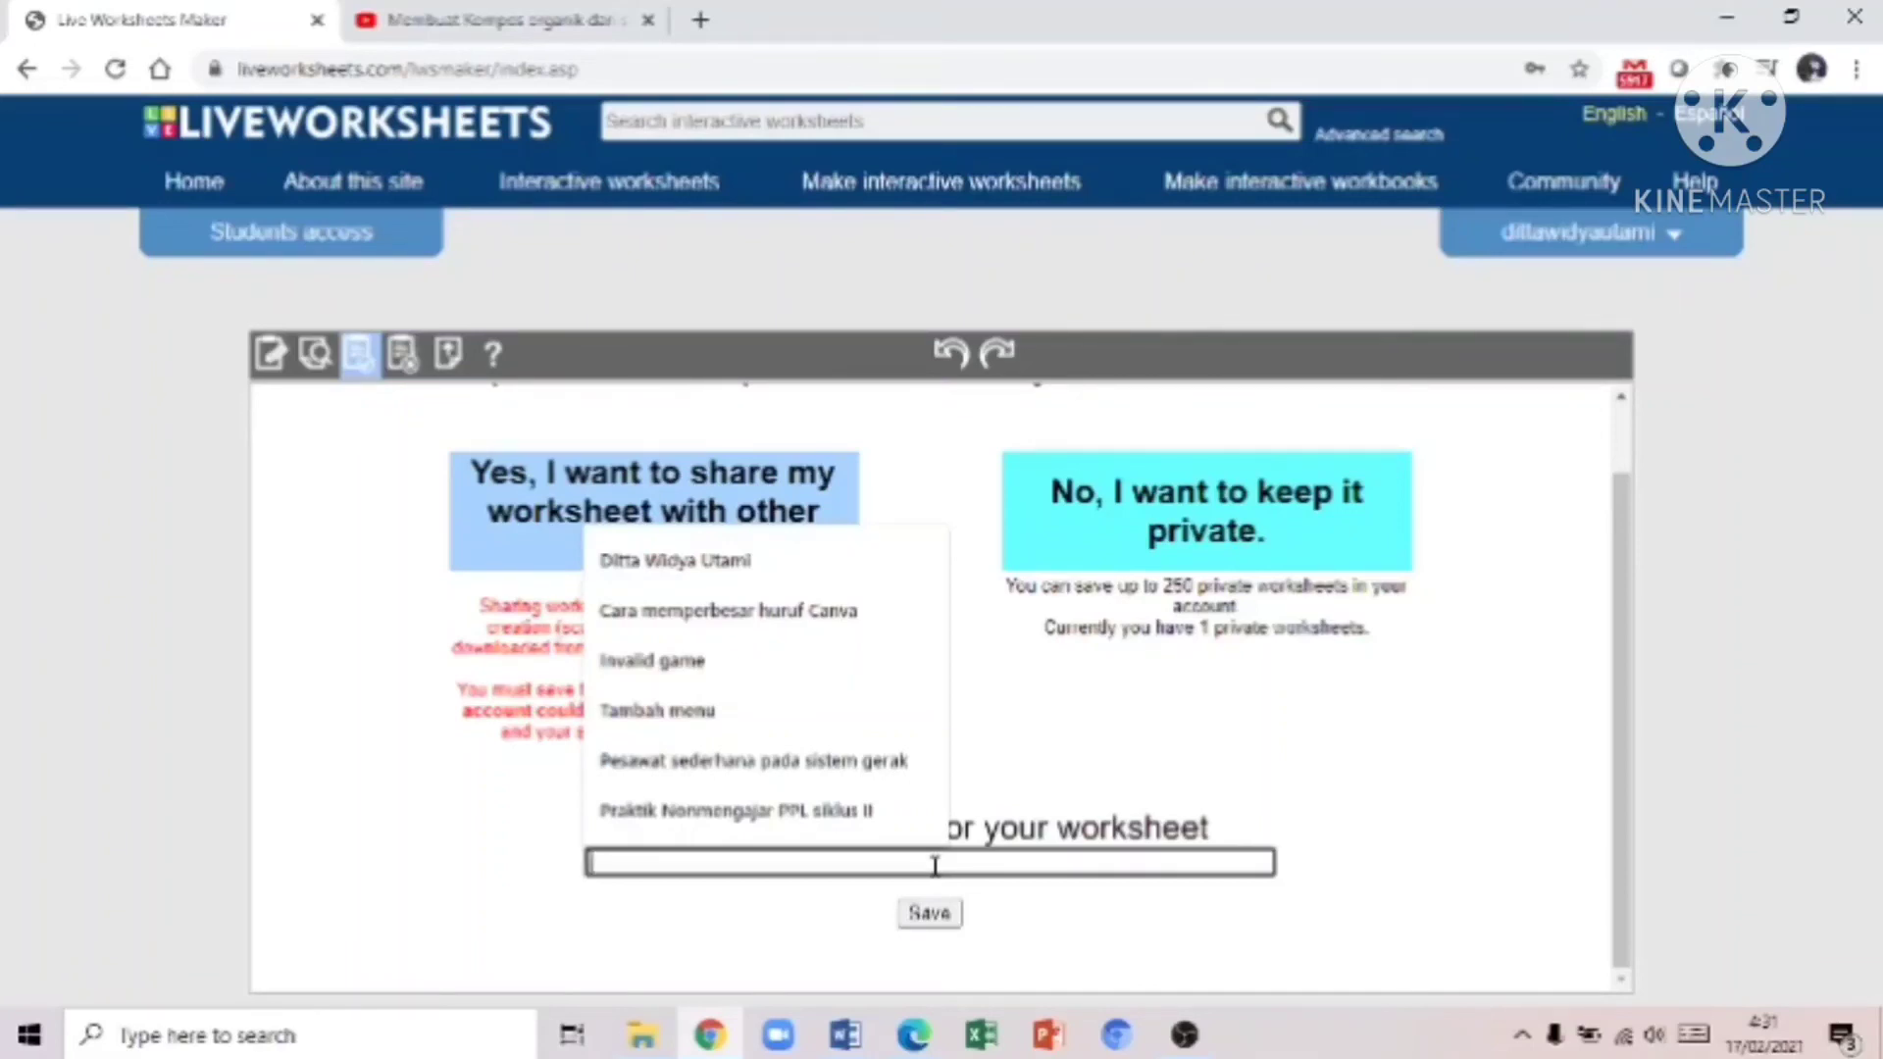
type("P")
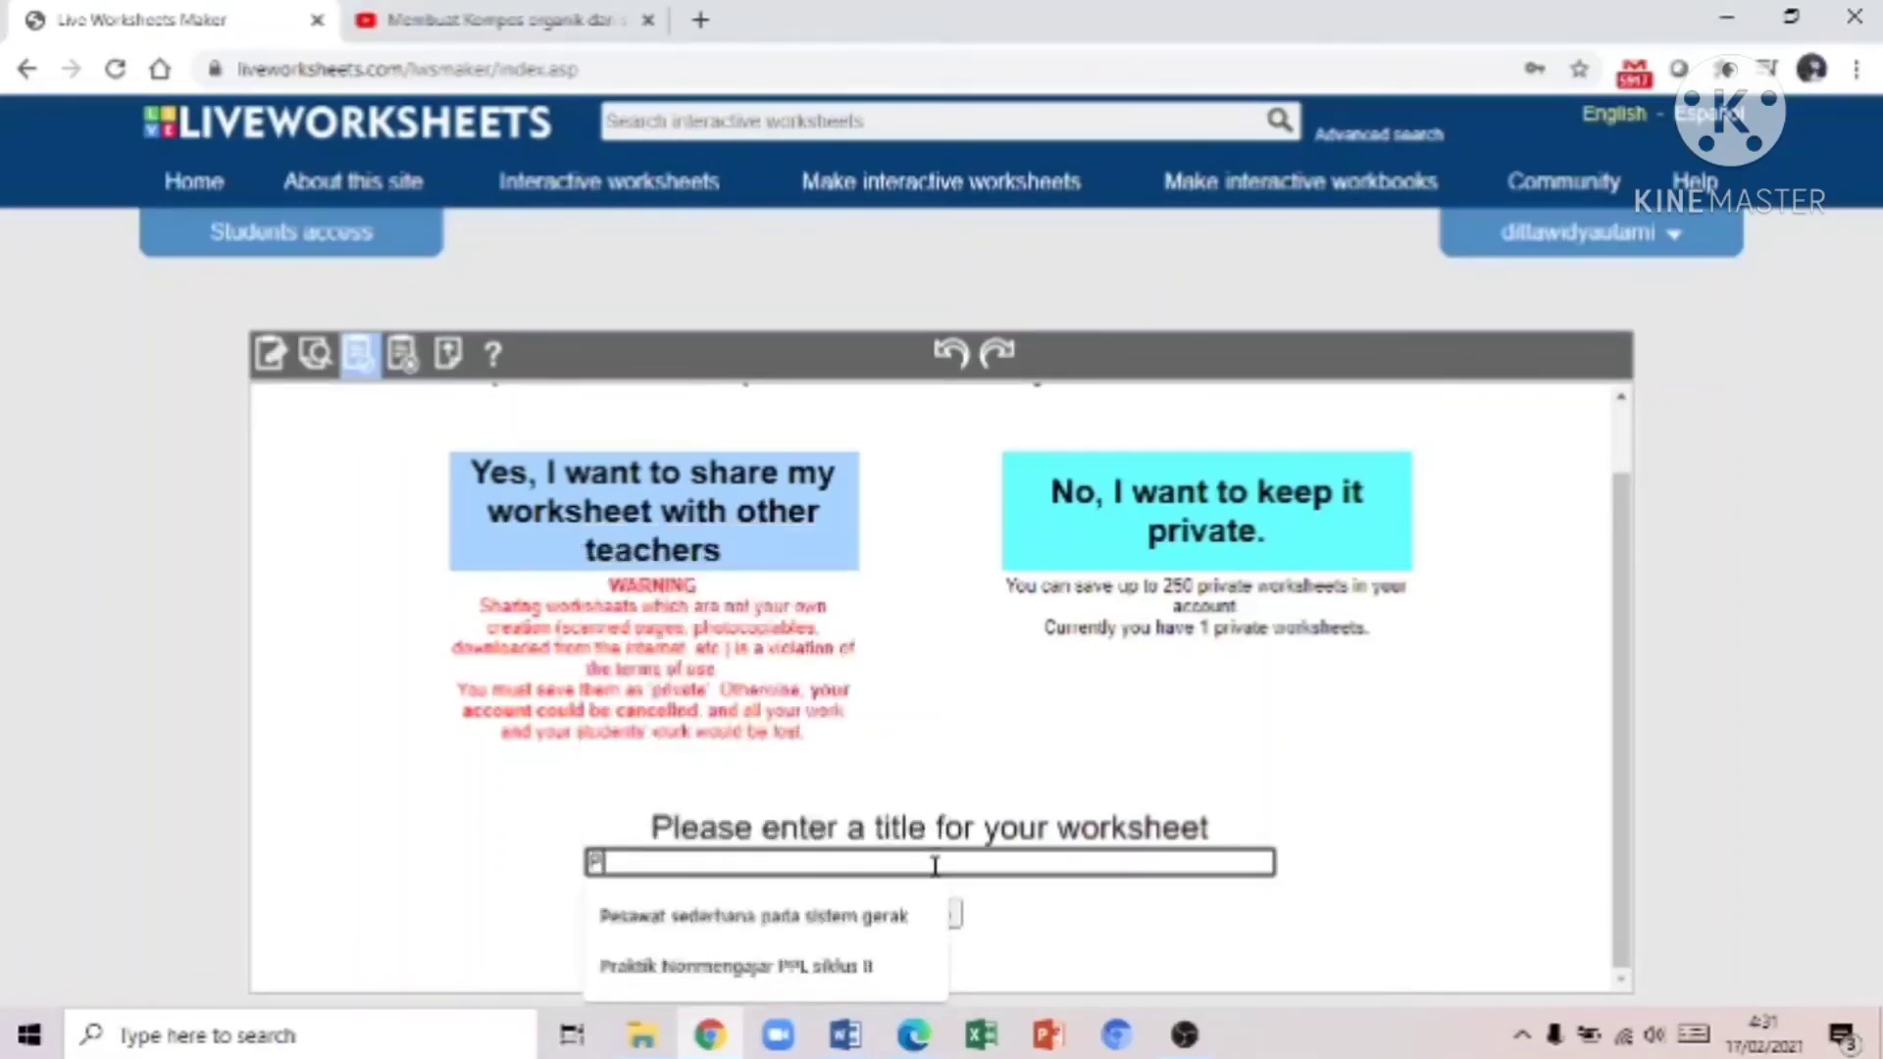
type("enc")
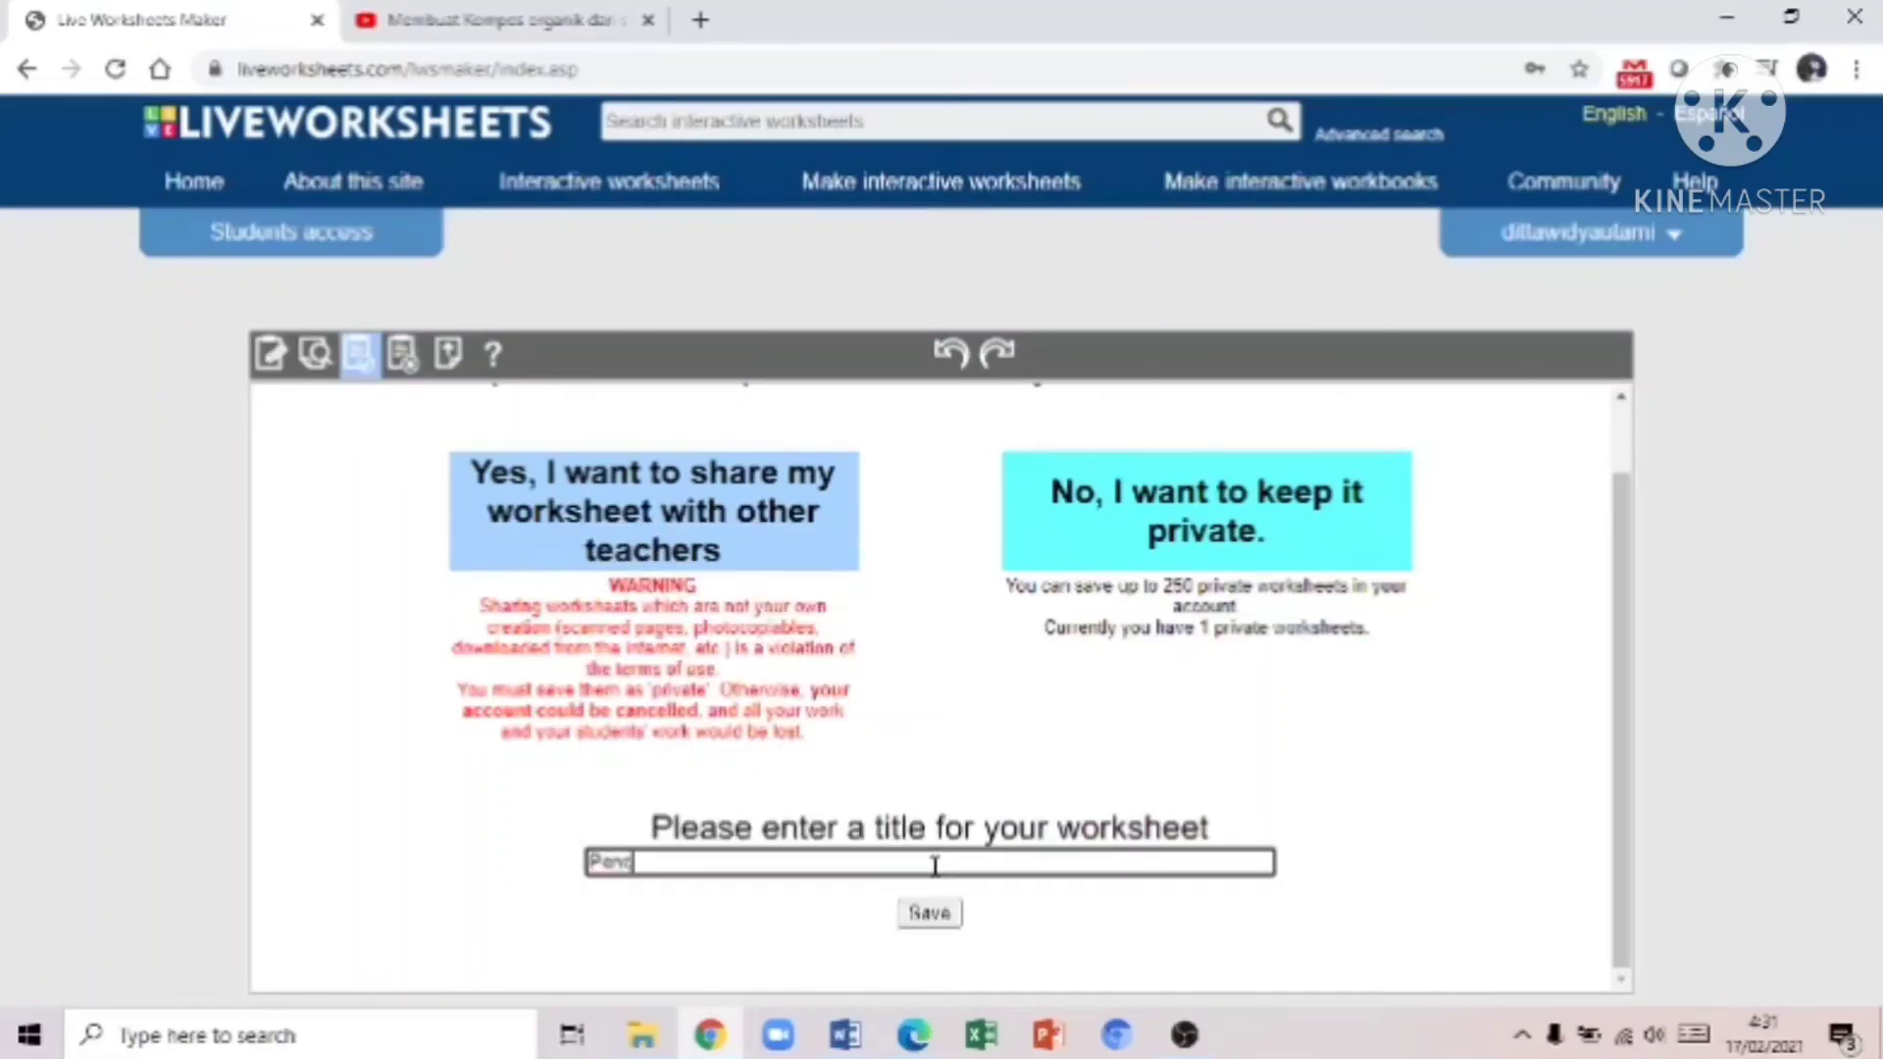
type("emaran Lingkun")
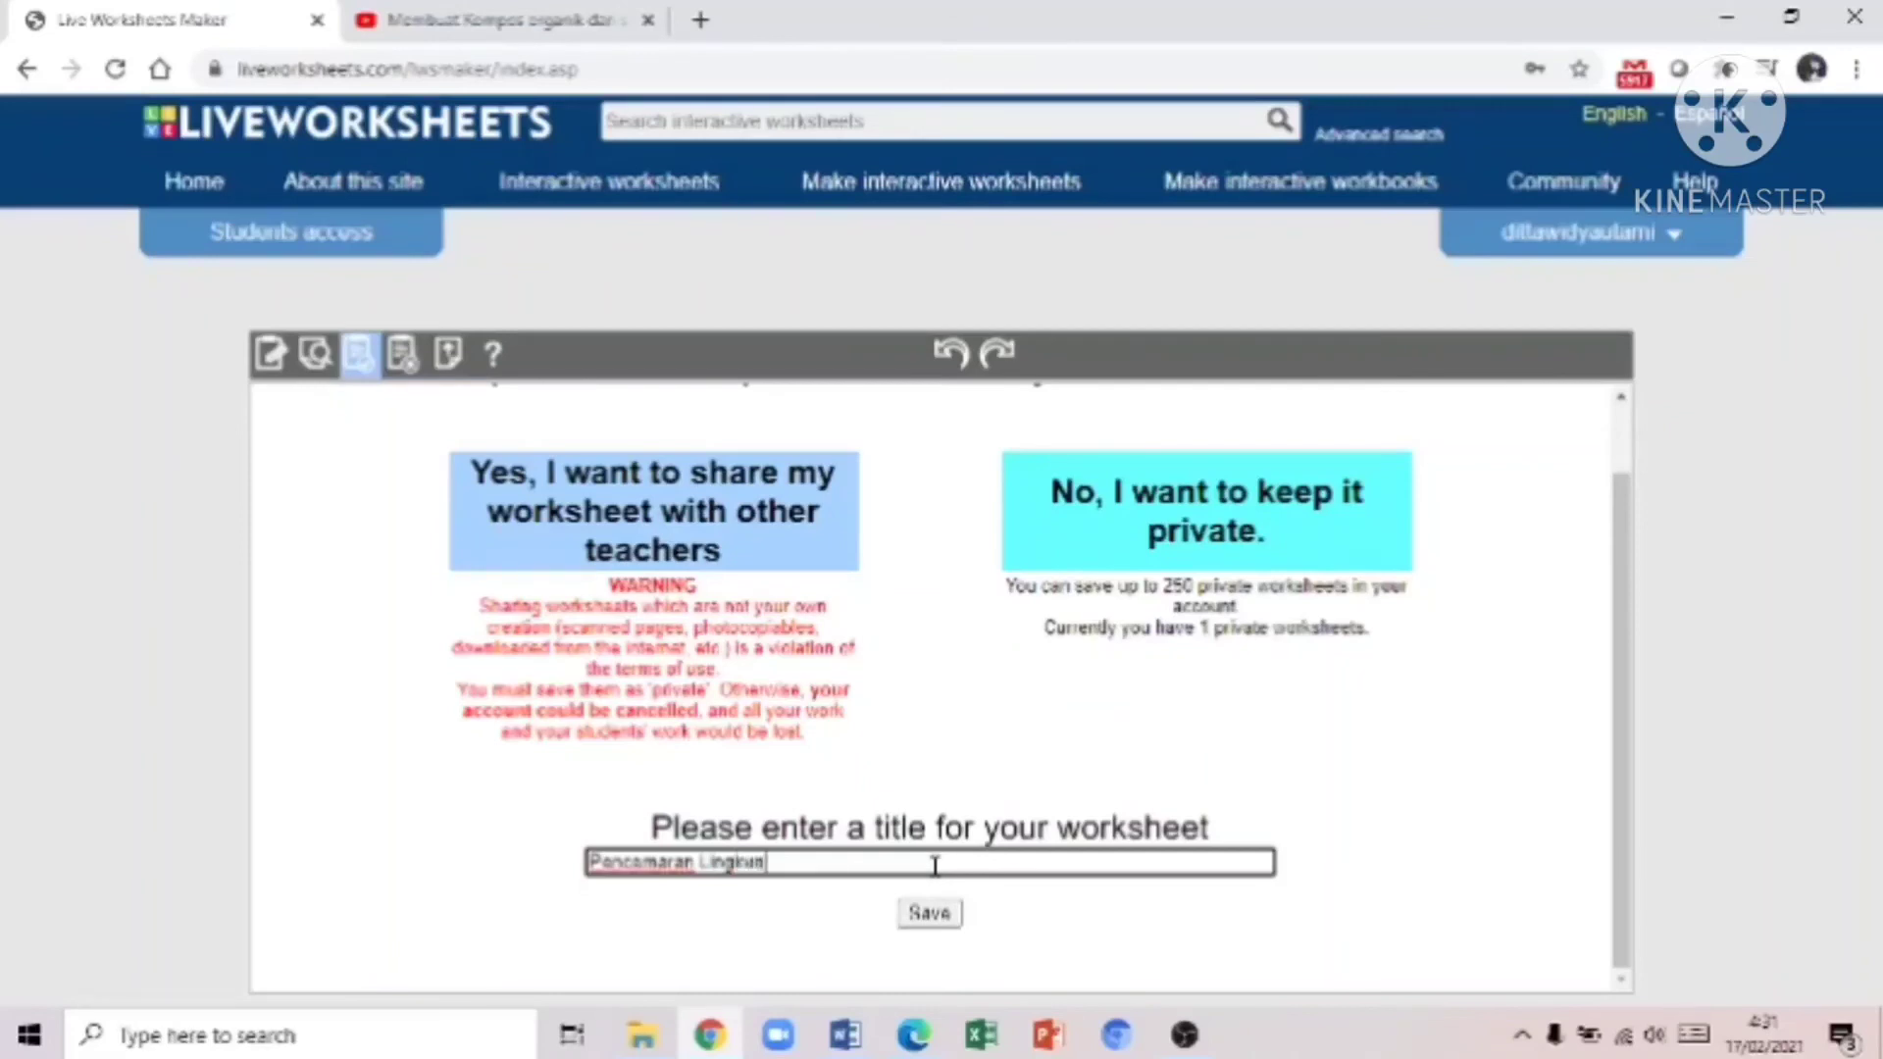
type("gan")
left_click(923, 925)
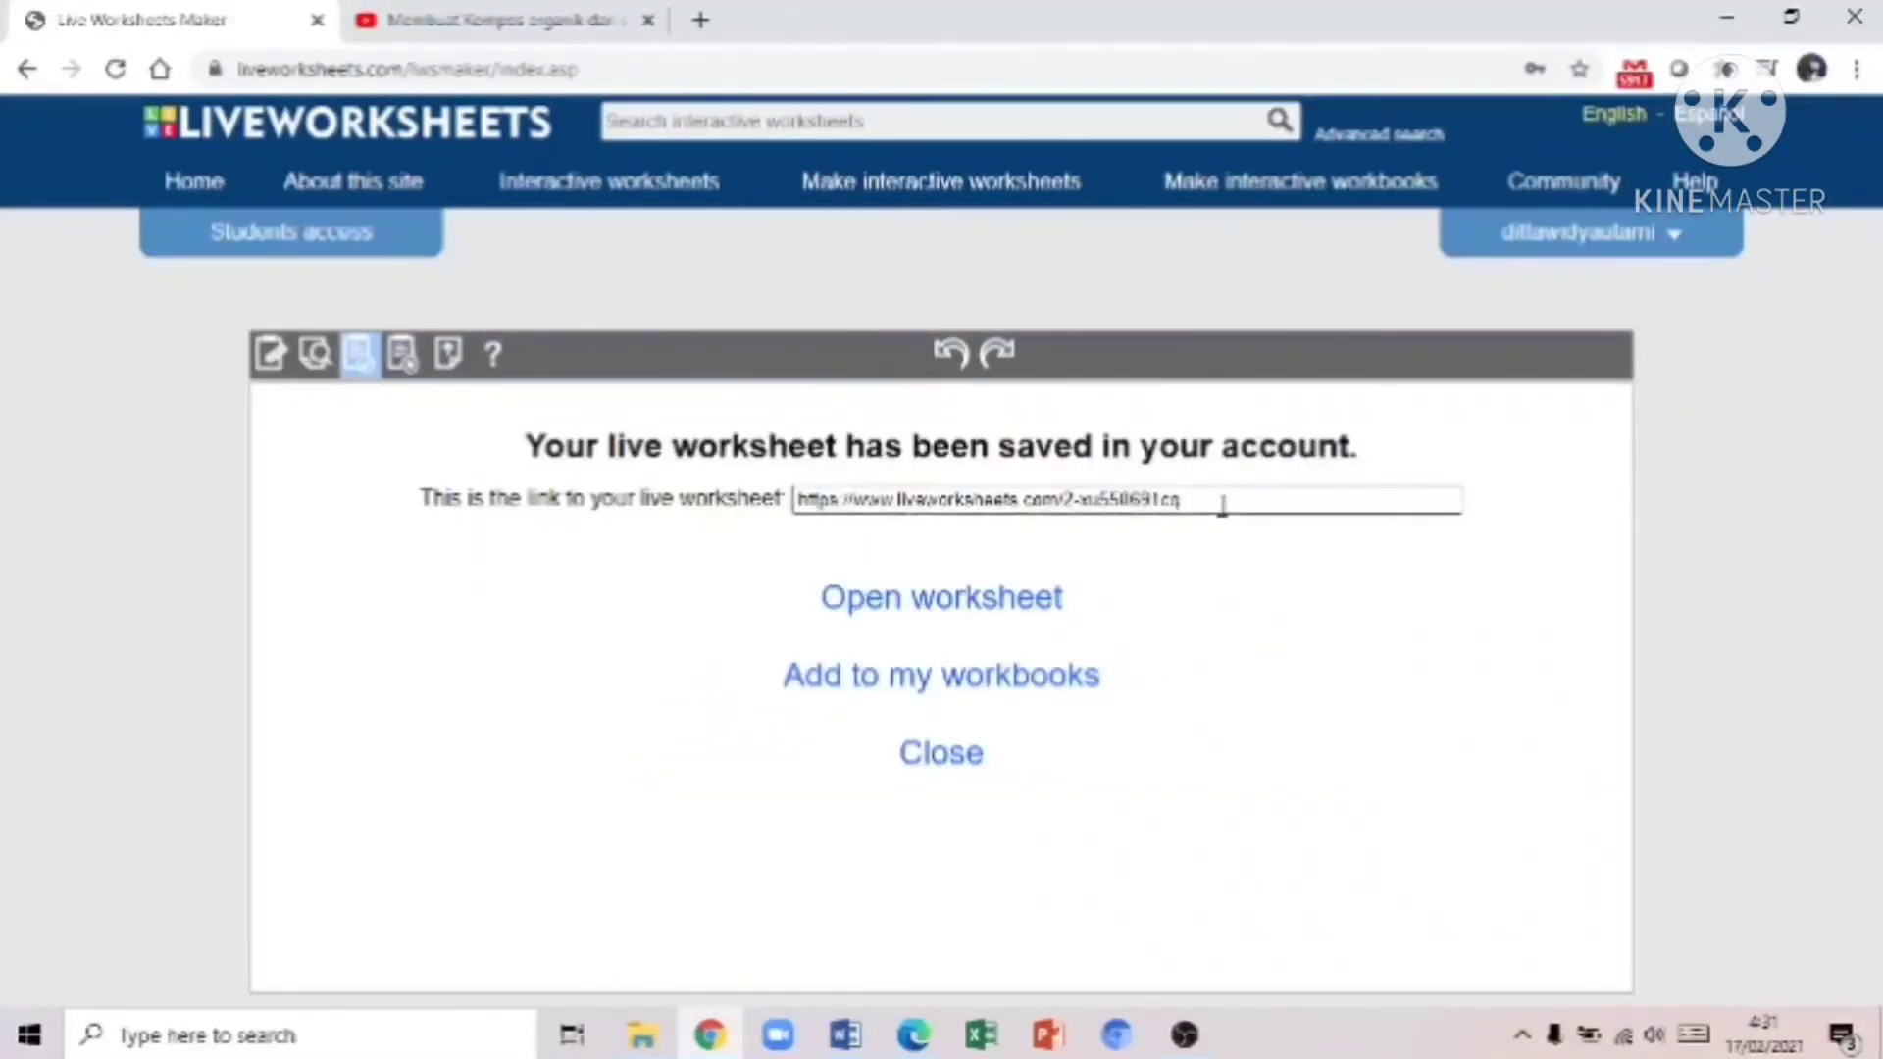
left_click_drag(1223, 504, 748, 533)
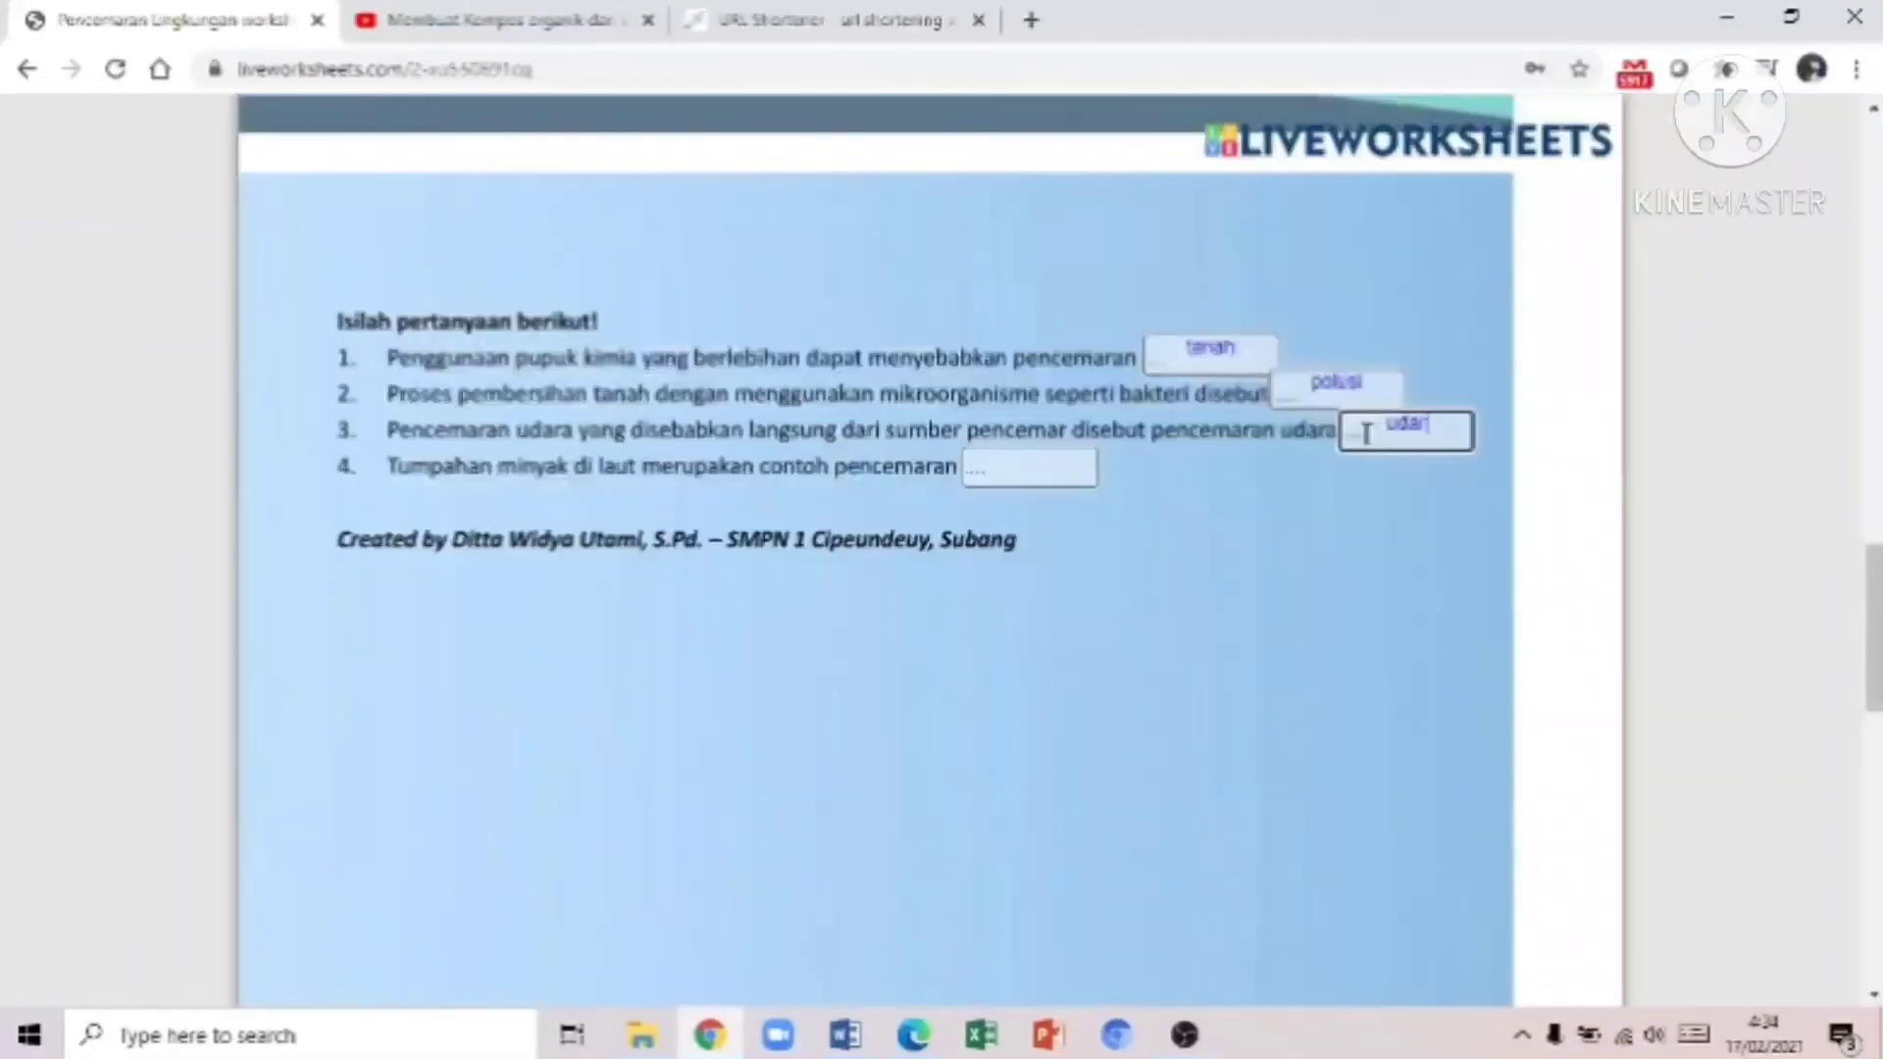
Step: Complete the answers "udara" for question 3 and "air" for question 4 in the live worksheet, and finish it
type("ara")
left_click(1030, 461)
type("air")
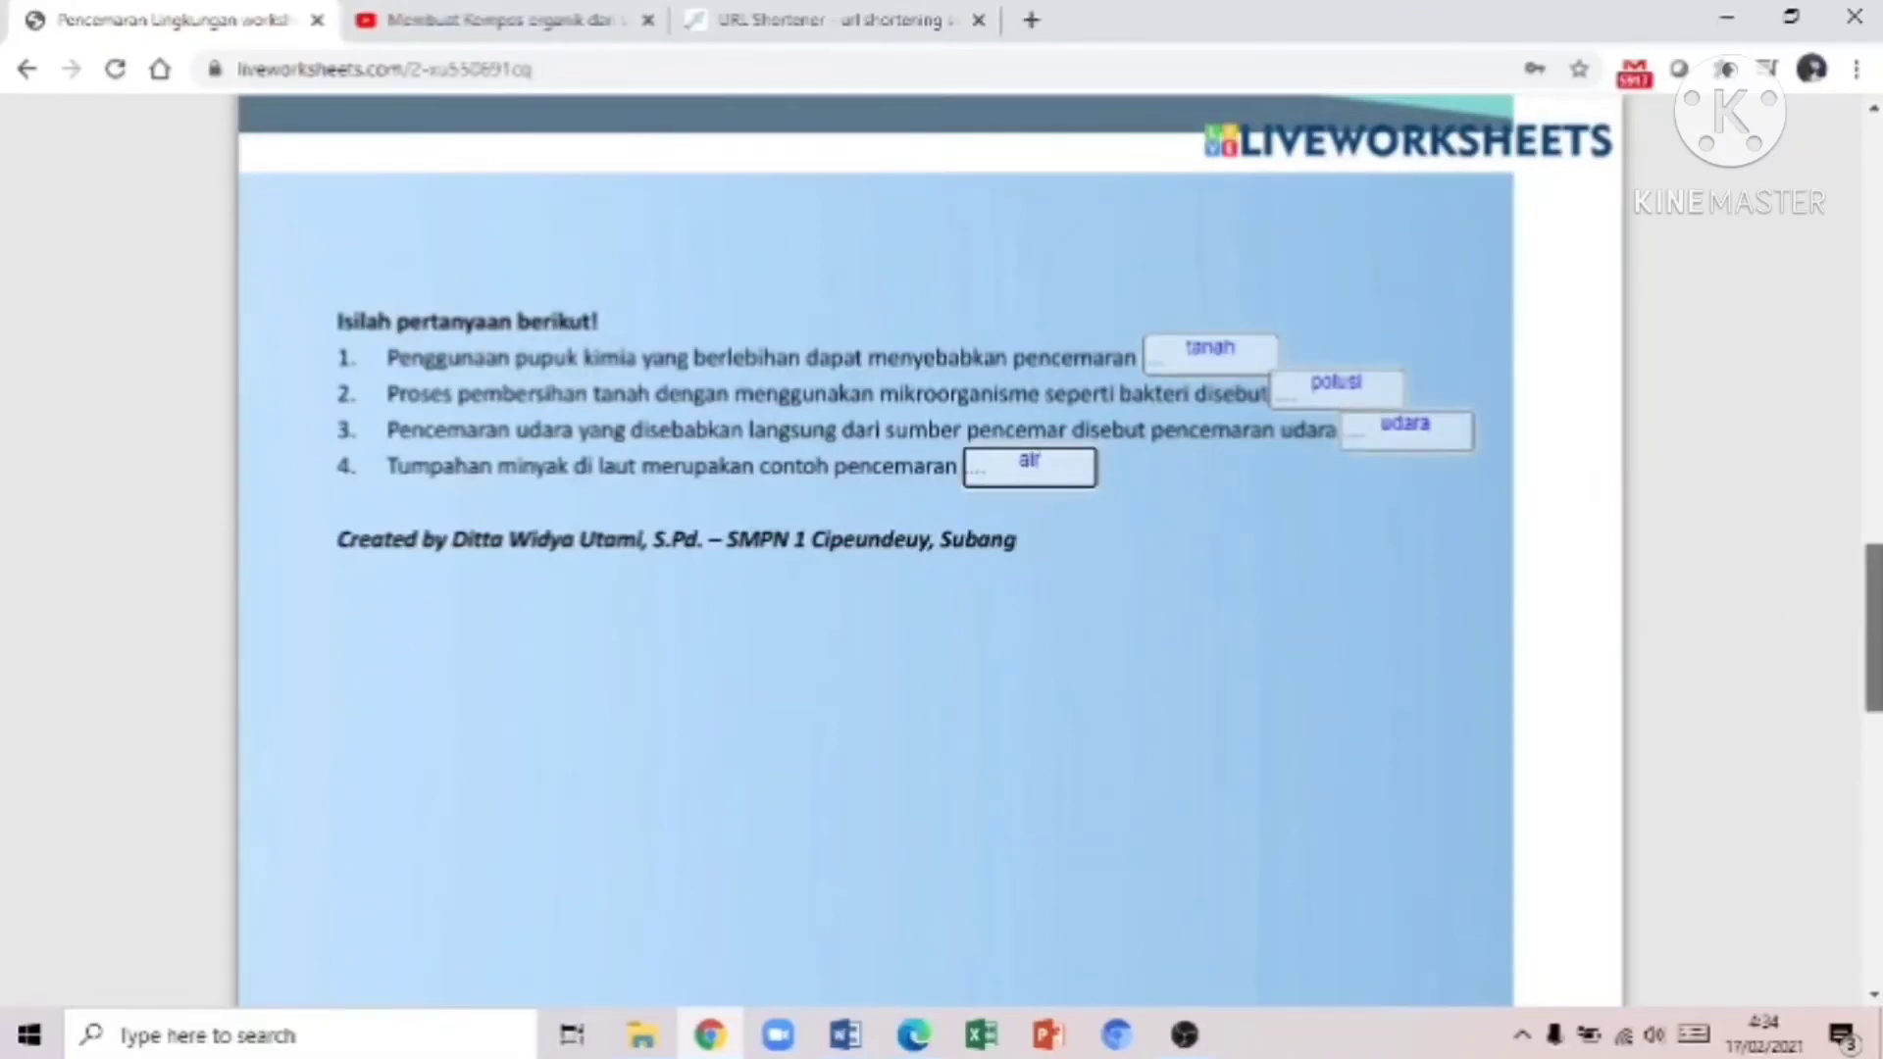
scroll(1873, 628, "down", 3)
scroll(1501, 922, "down", 10)
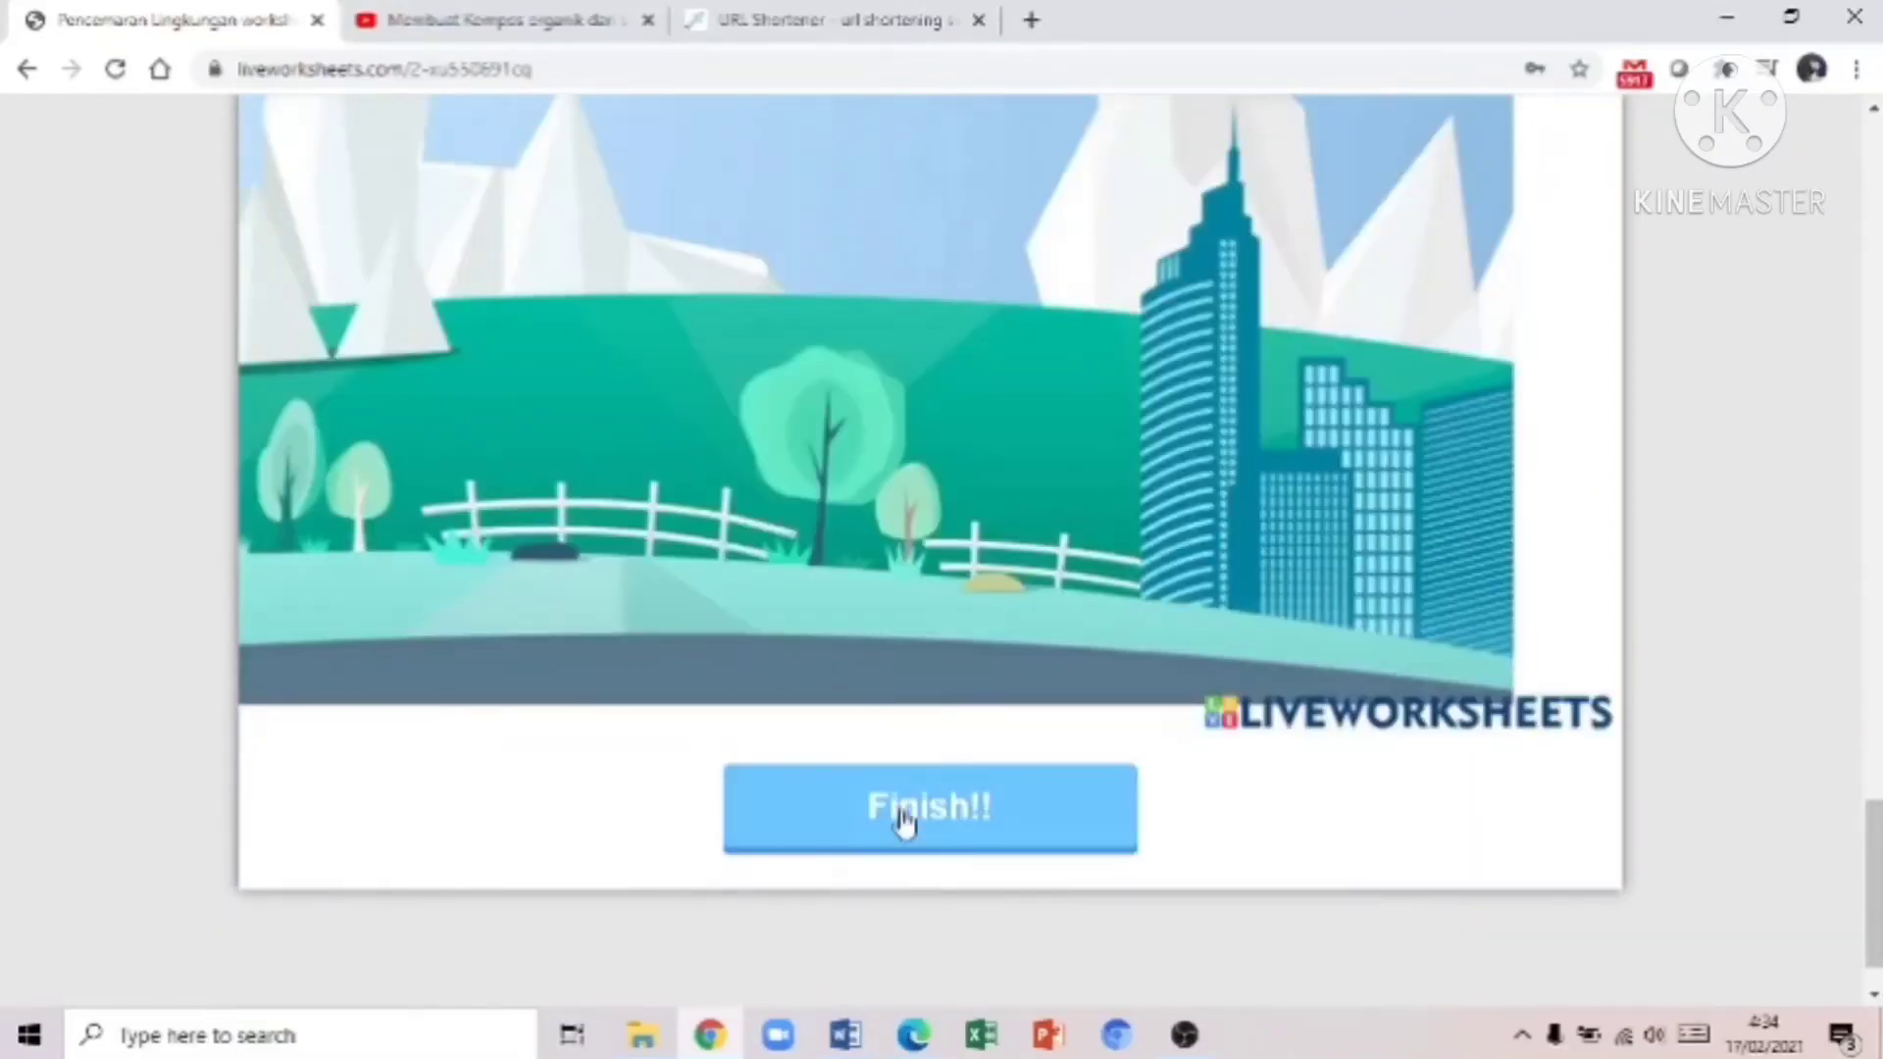
left_click(903, 820)
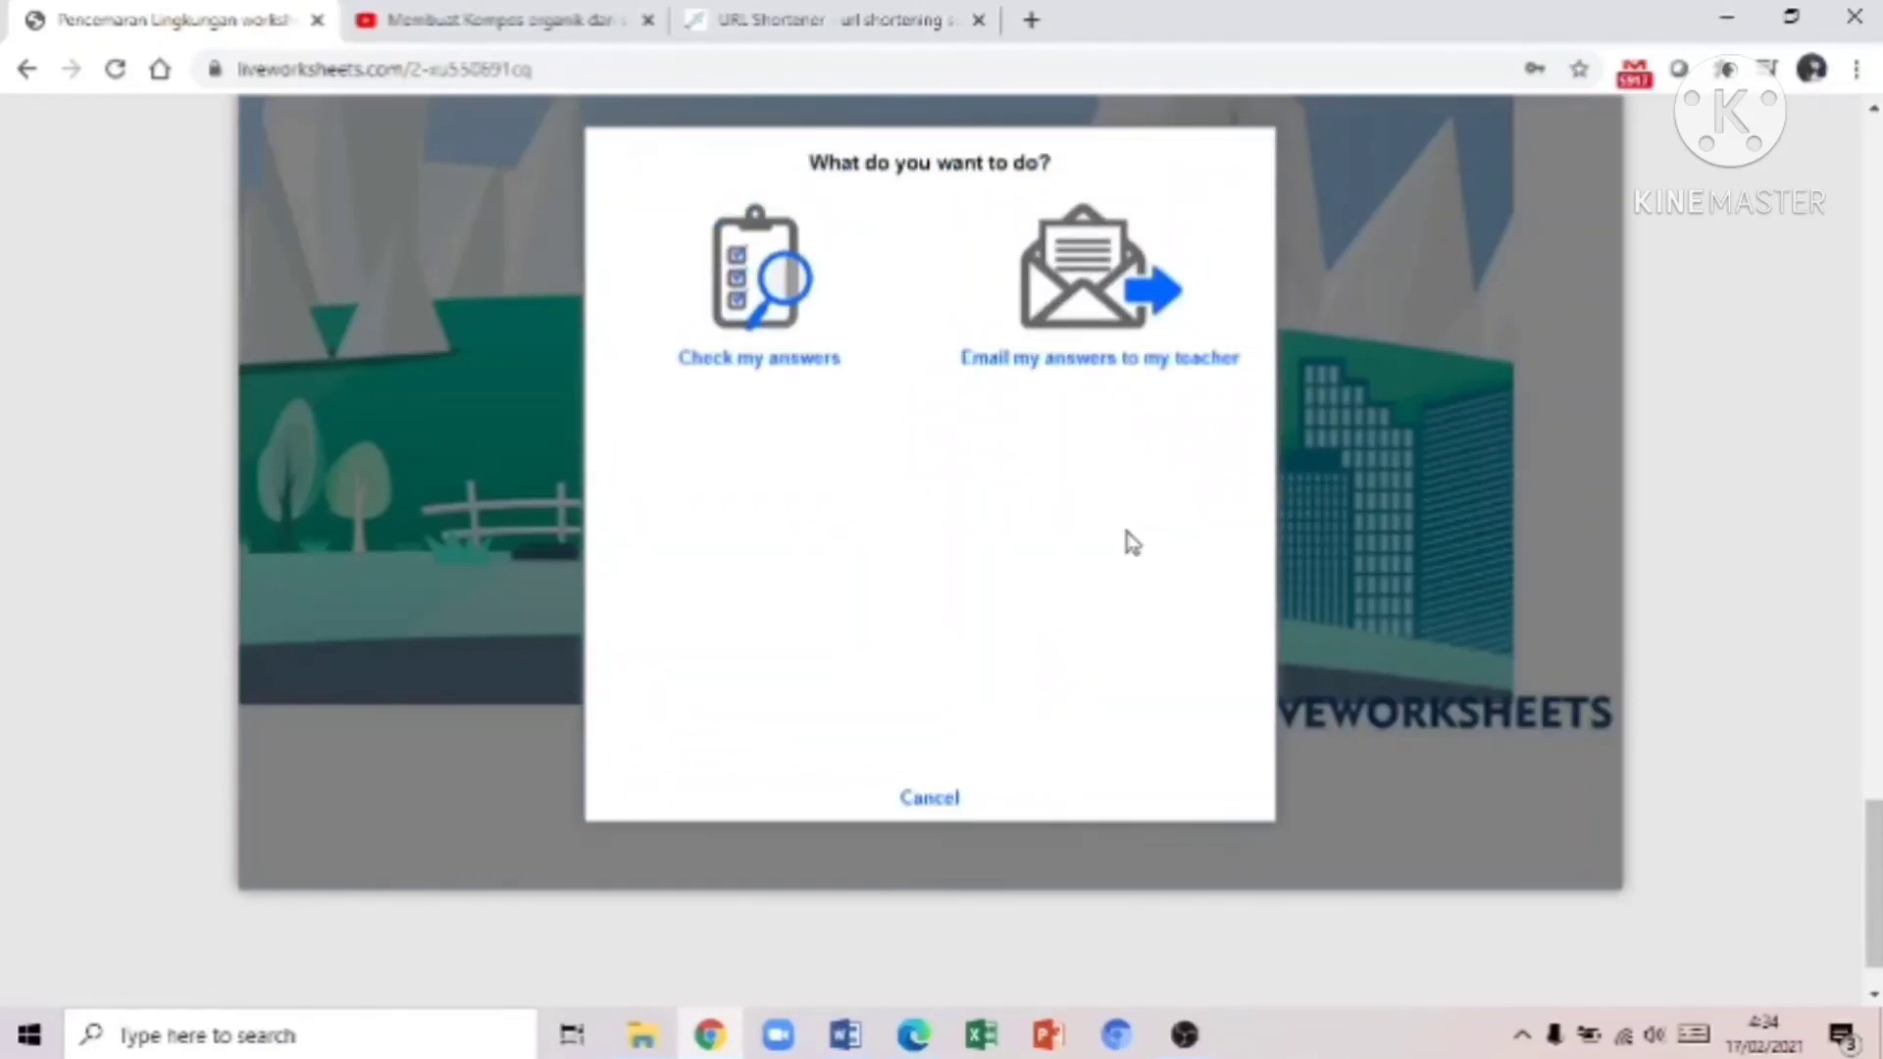
Step: Choose to email the answers to the teacher, and enter the student's name and the group/level "Expert"
left_click(1109, 365)
left_click(876, 434)
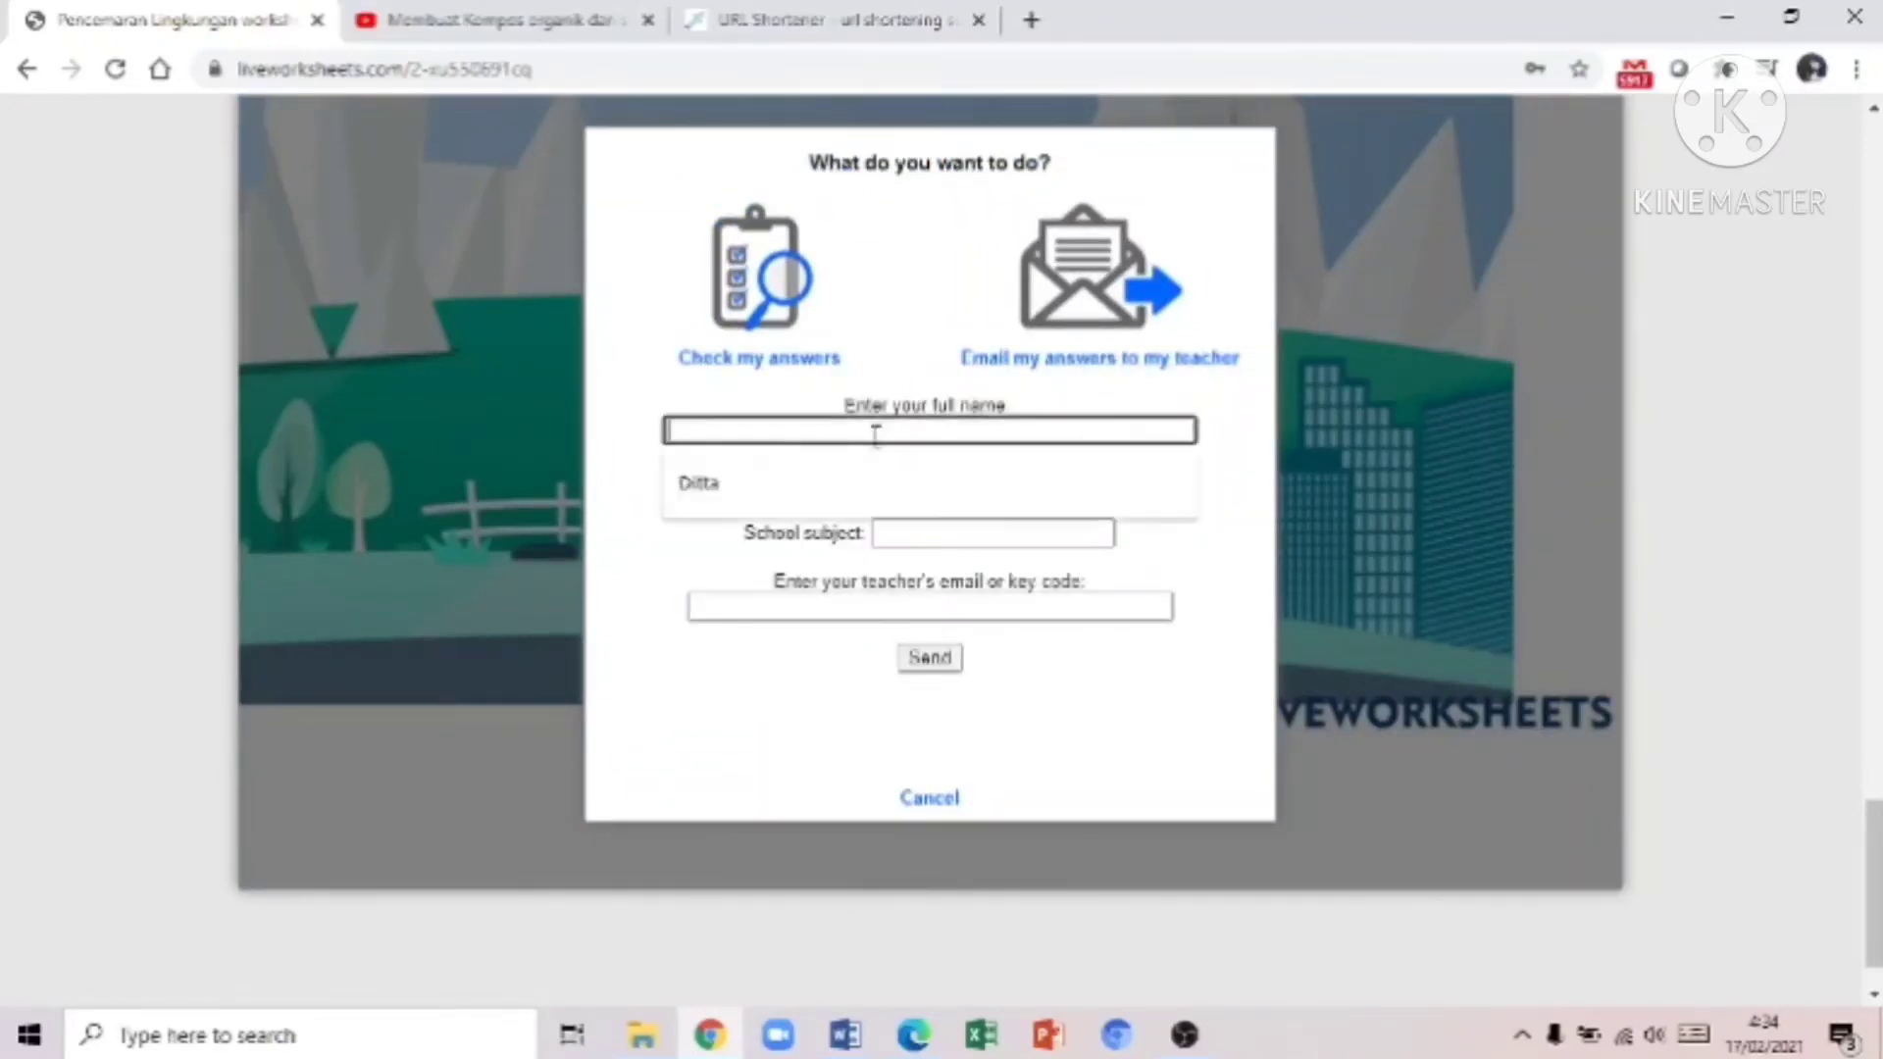
key("Down")
key("Return")
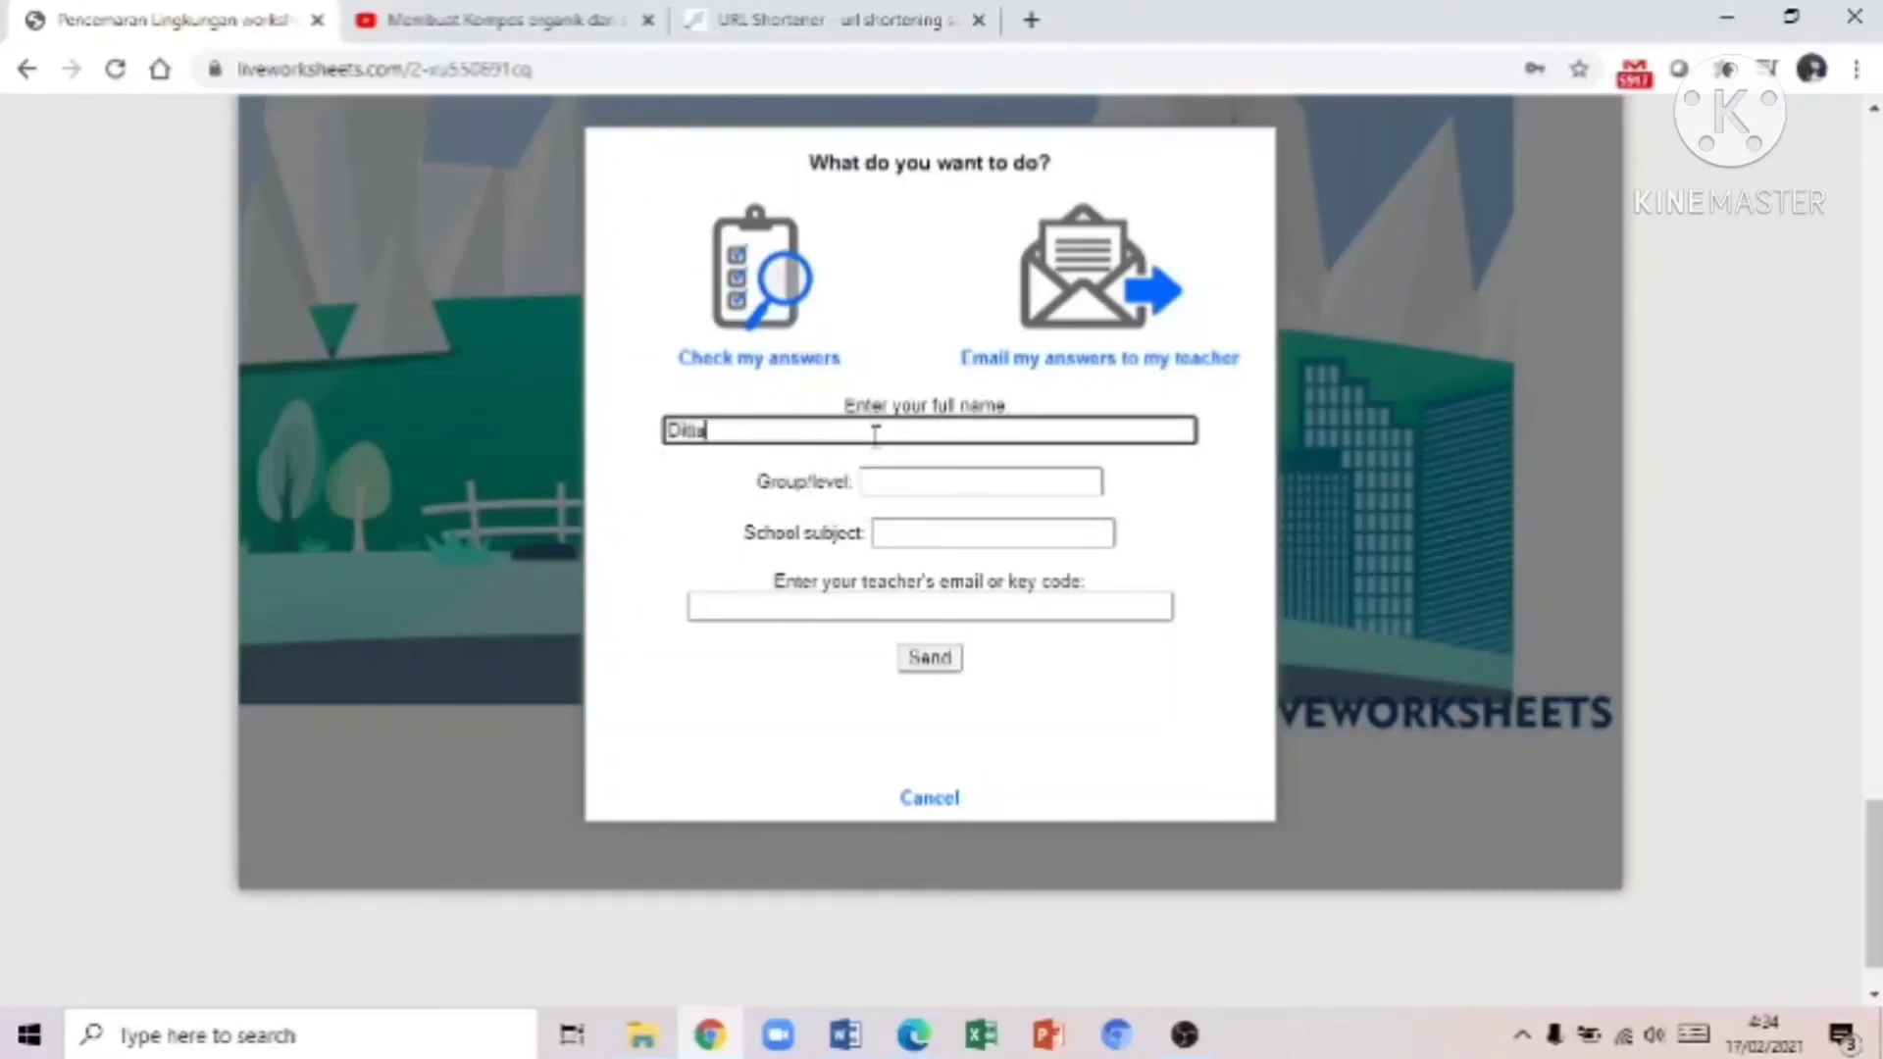
left_click(904, 481)
type("7A")
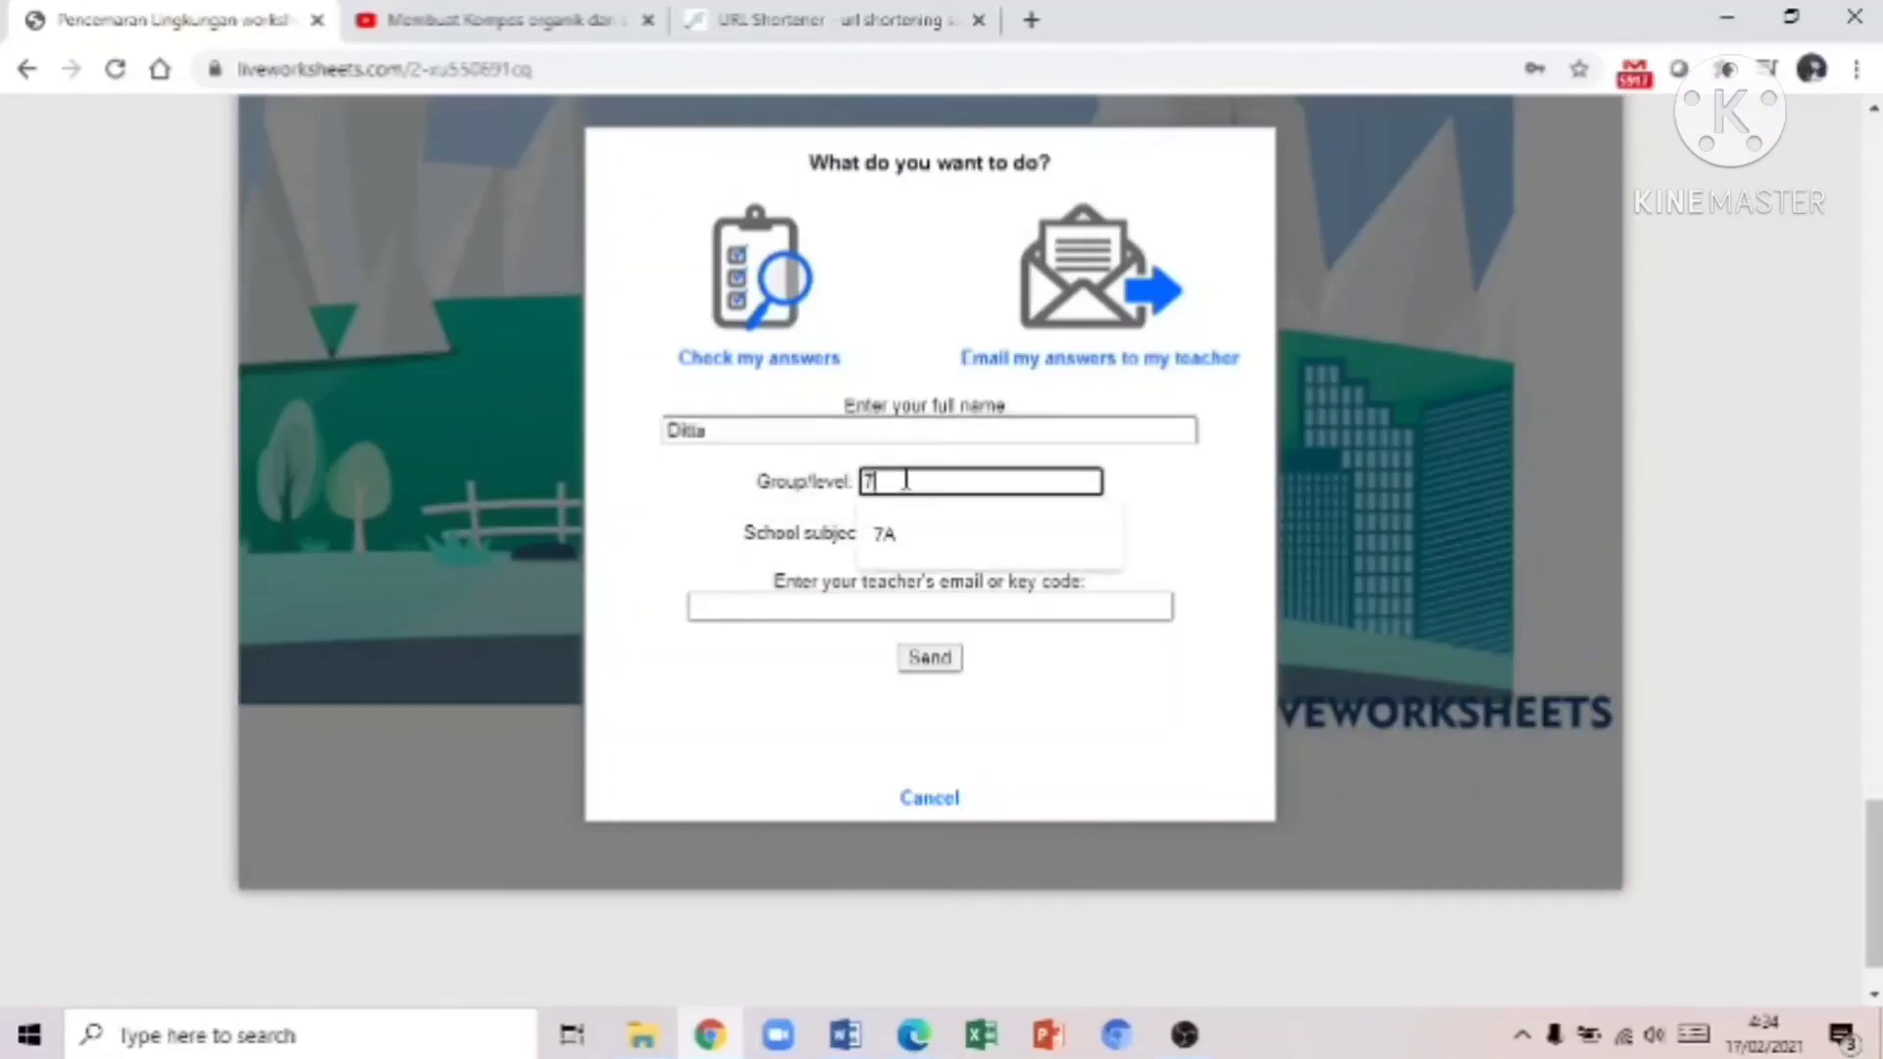
left_click(927, 543)
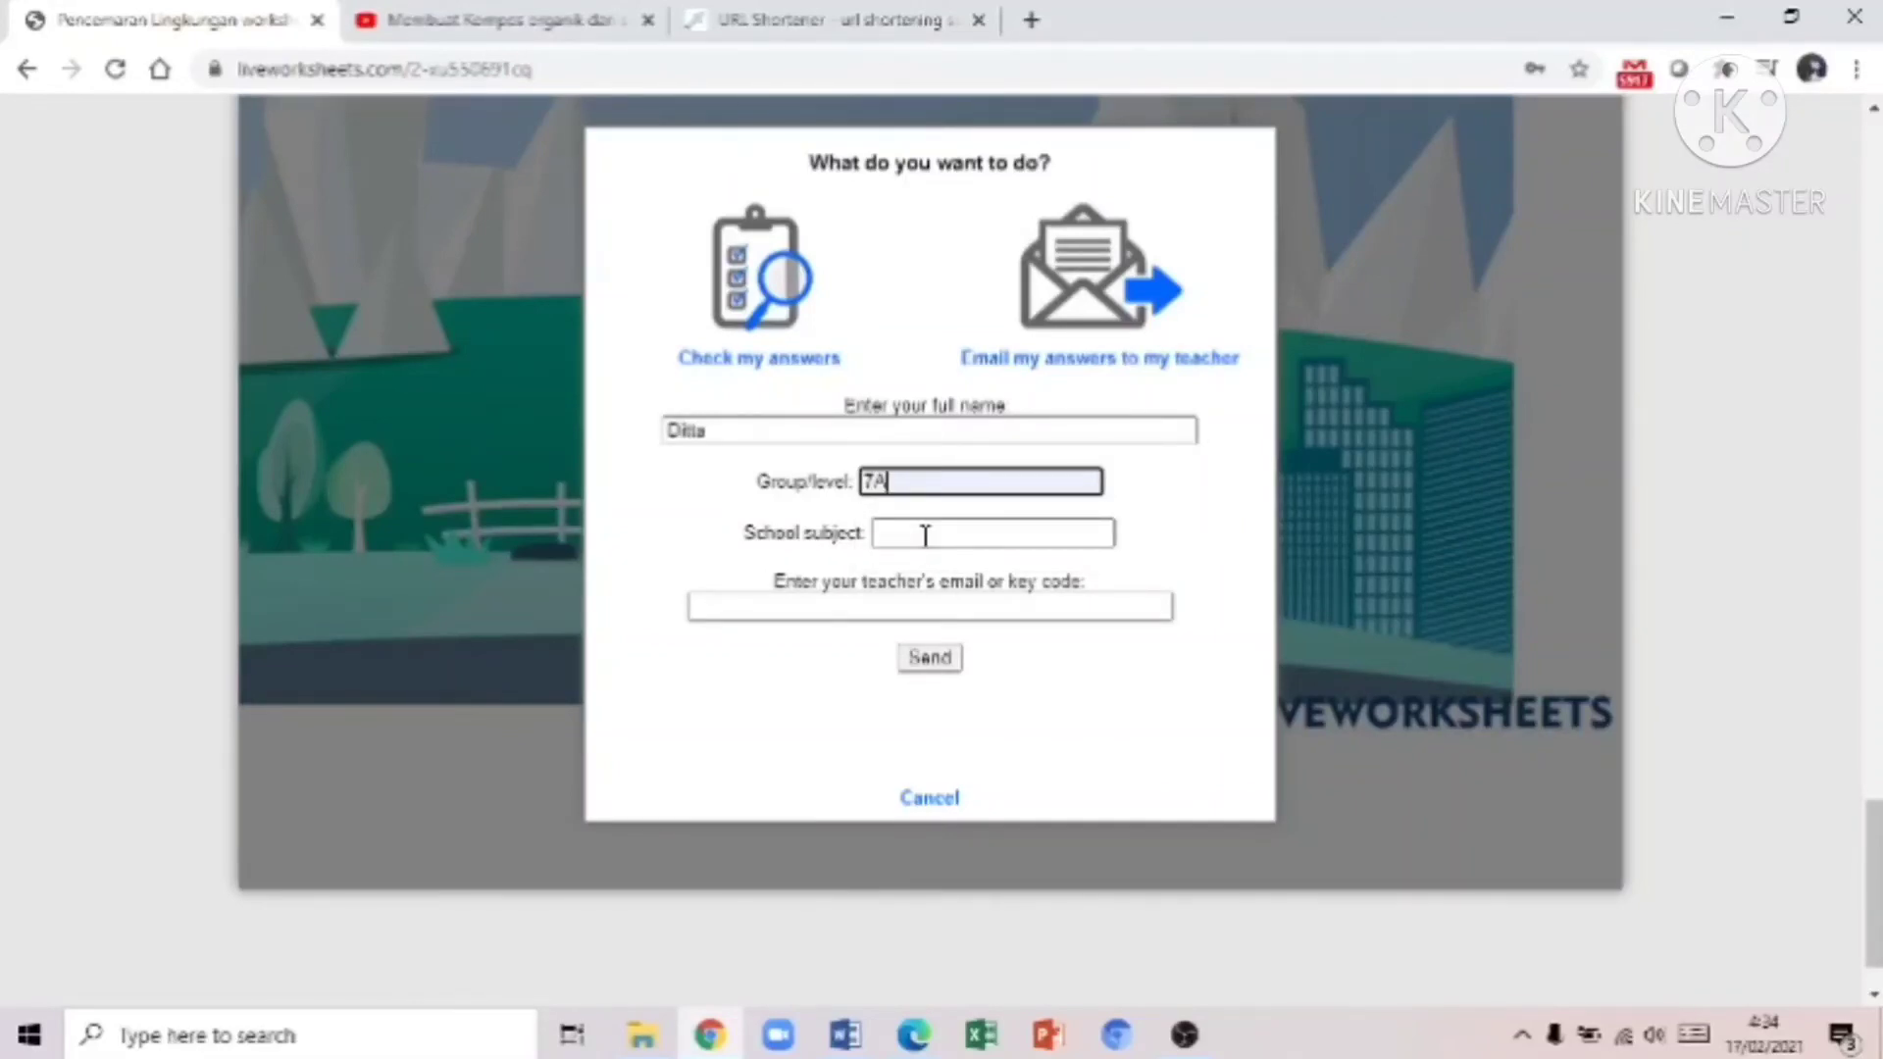
key("BackSpace")
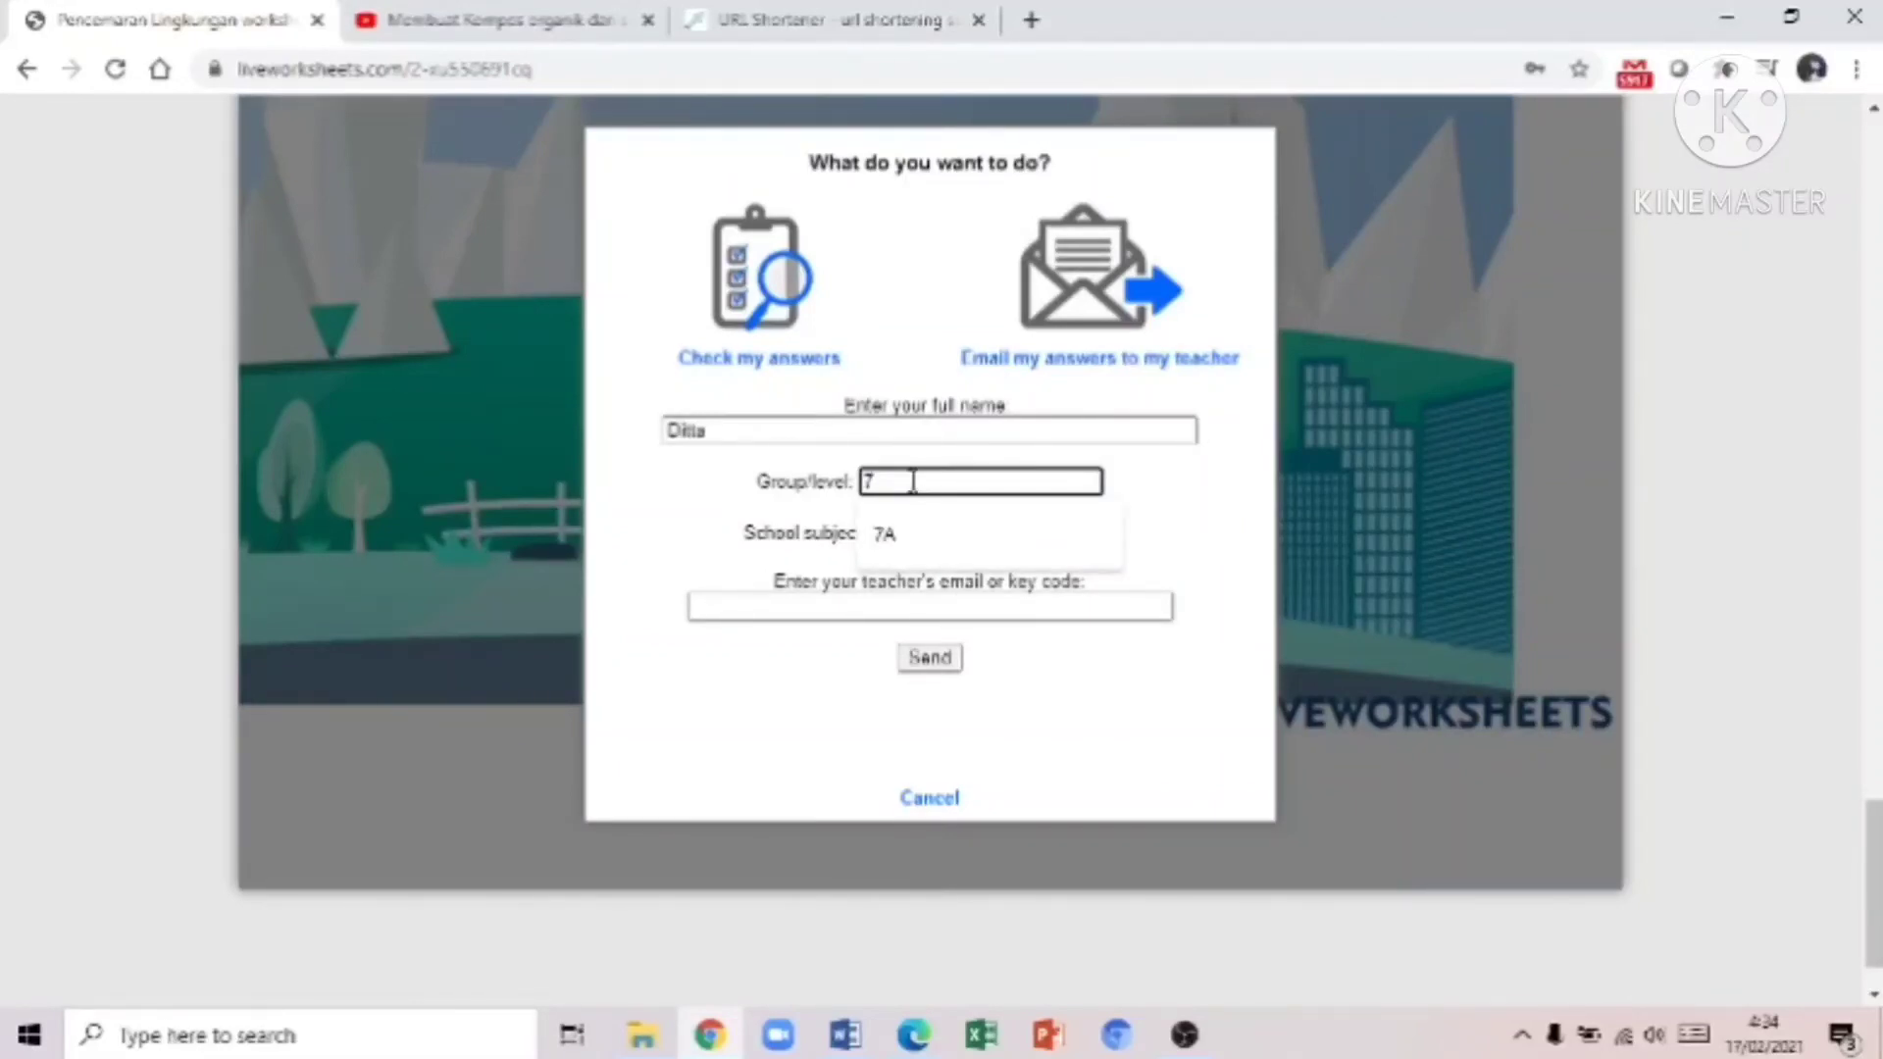
key("BackSpace")
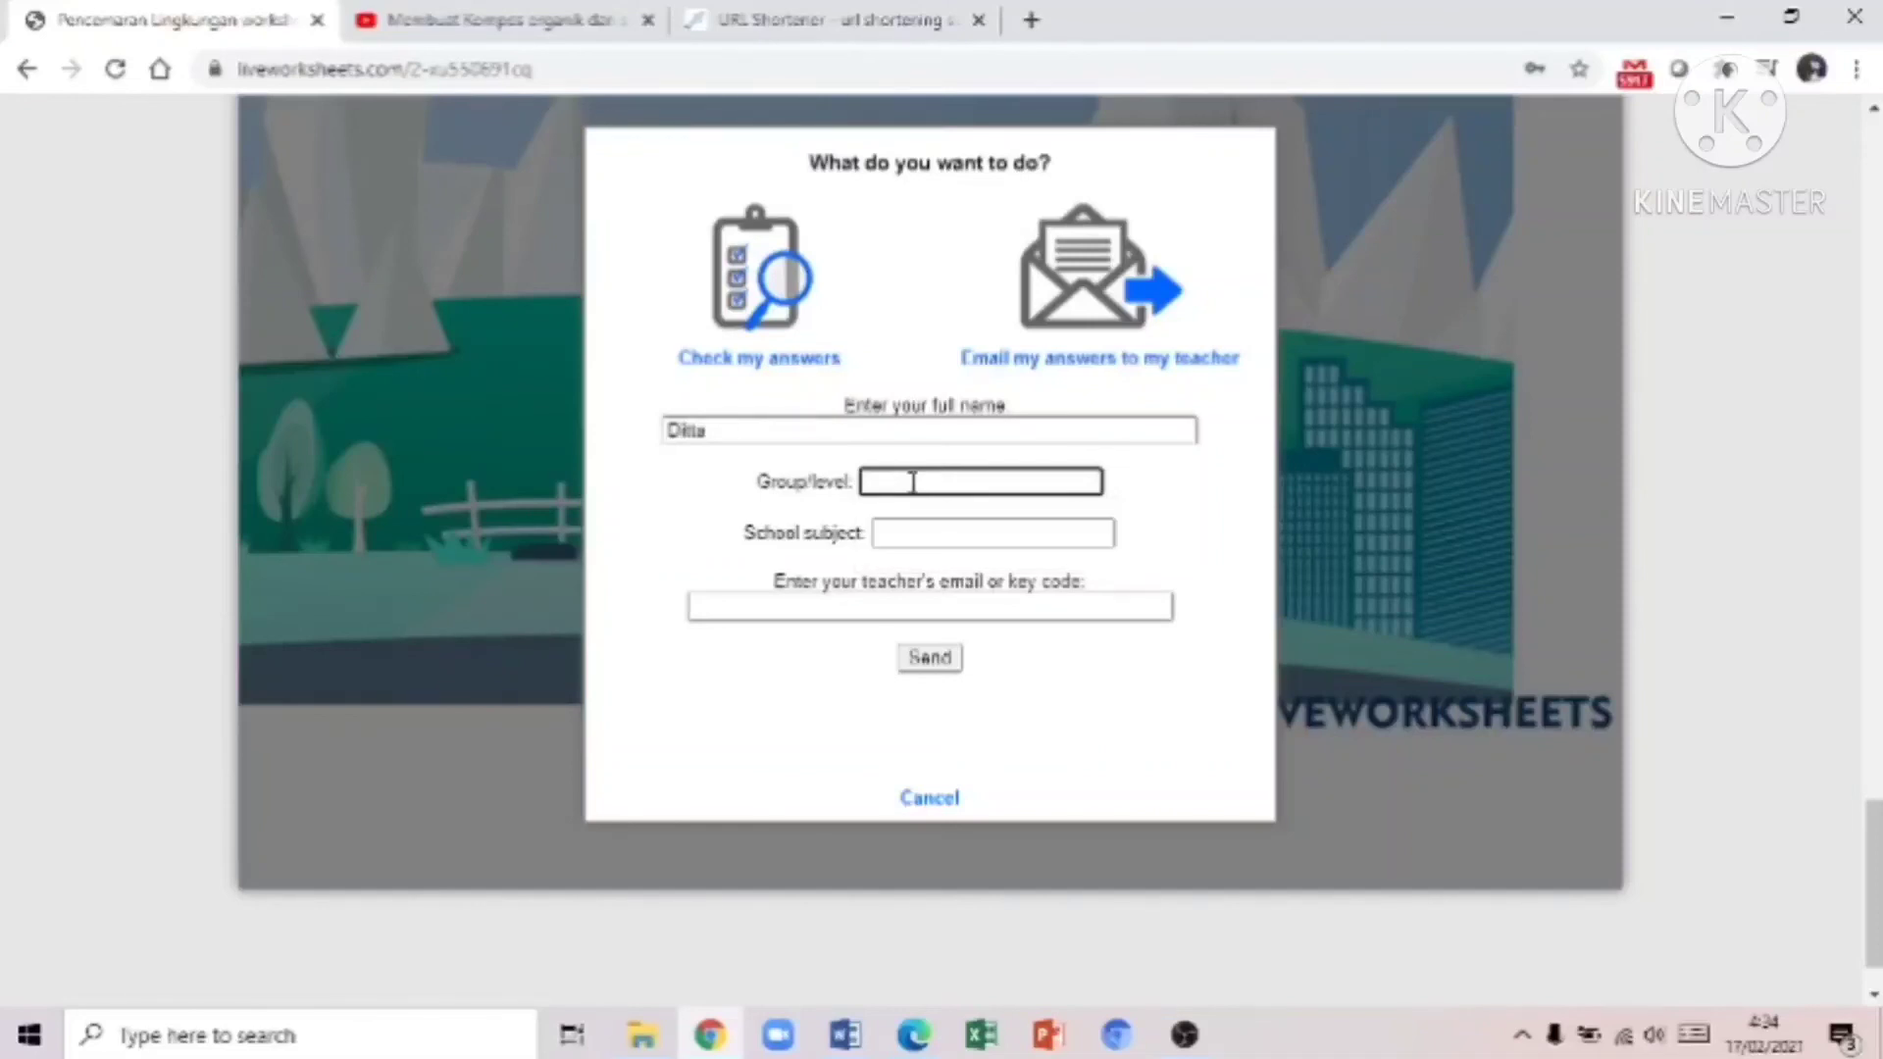
type("Expert")
Step: Enter the school subject "BAB 3" and the teacher's email, send the answers, and dismiss the confirmation
left_click(921, 527)
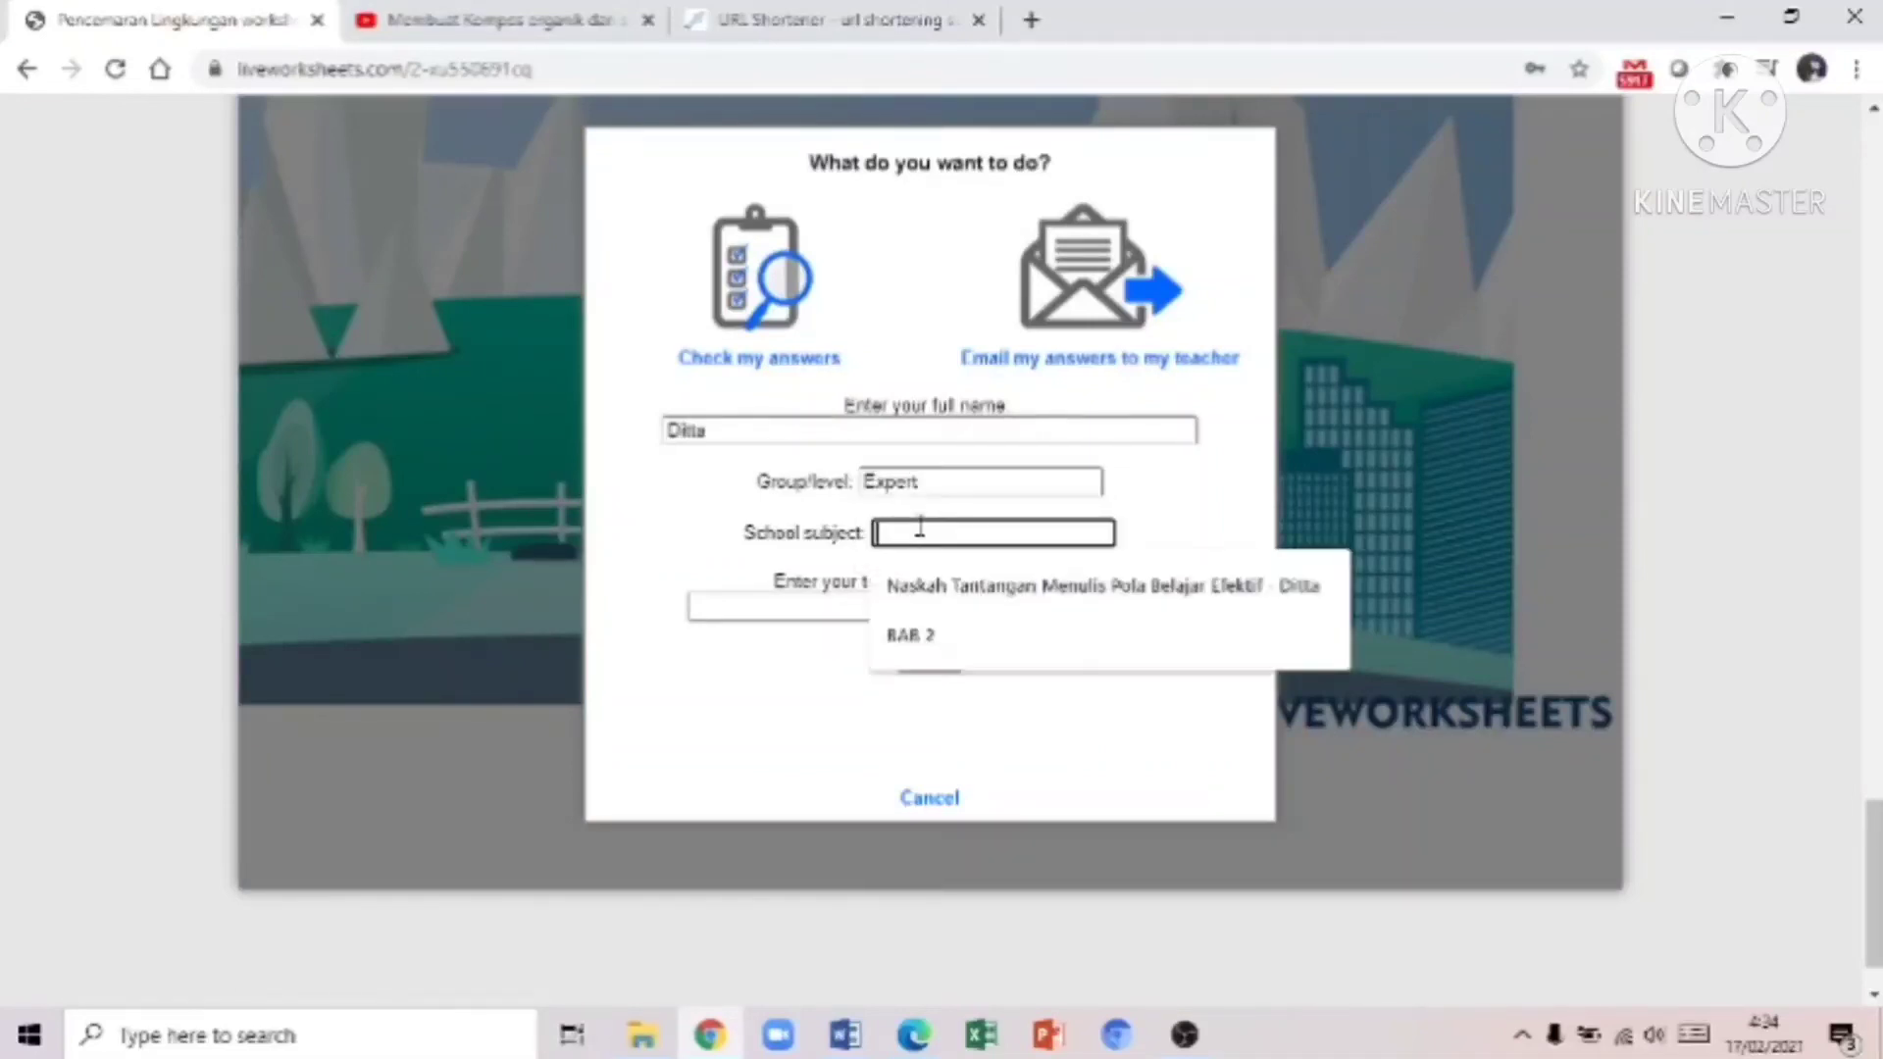
type("BAB 3")
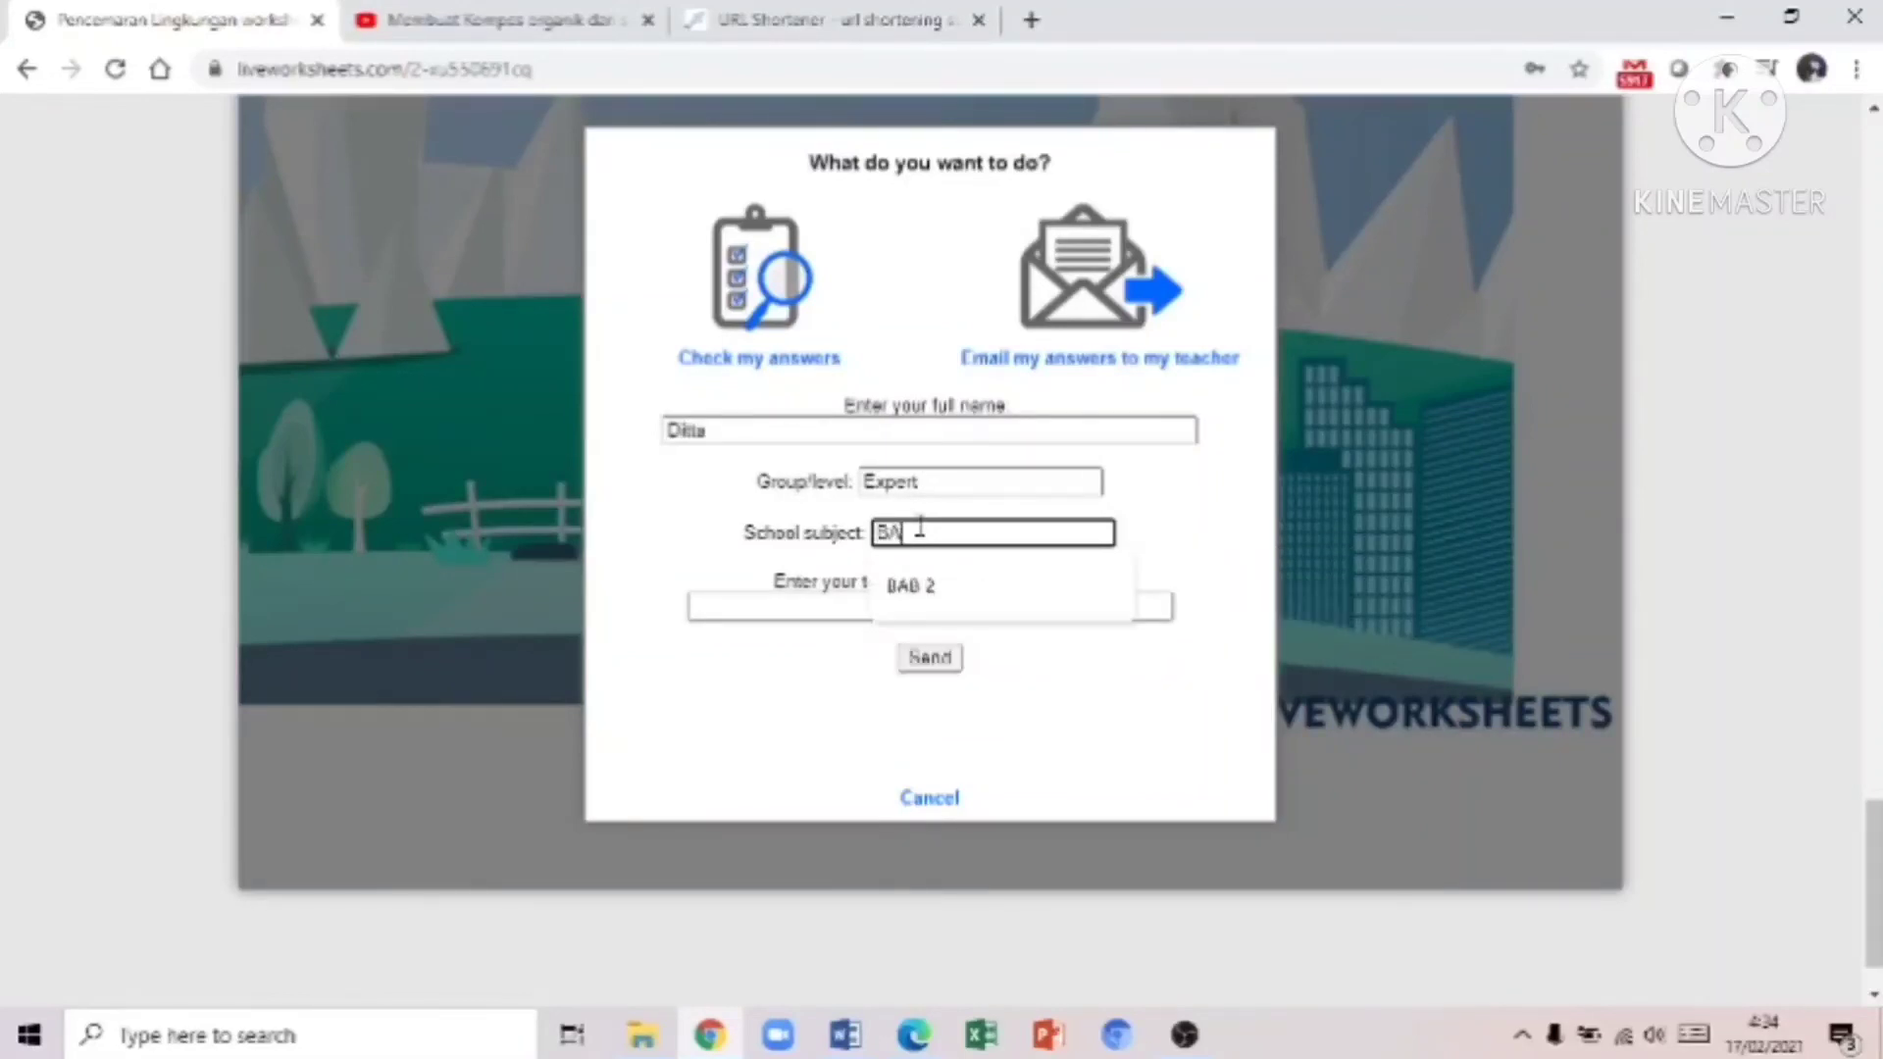
left_click(841, 608)
left_click(845, 663)
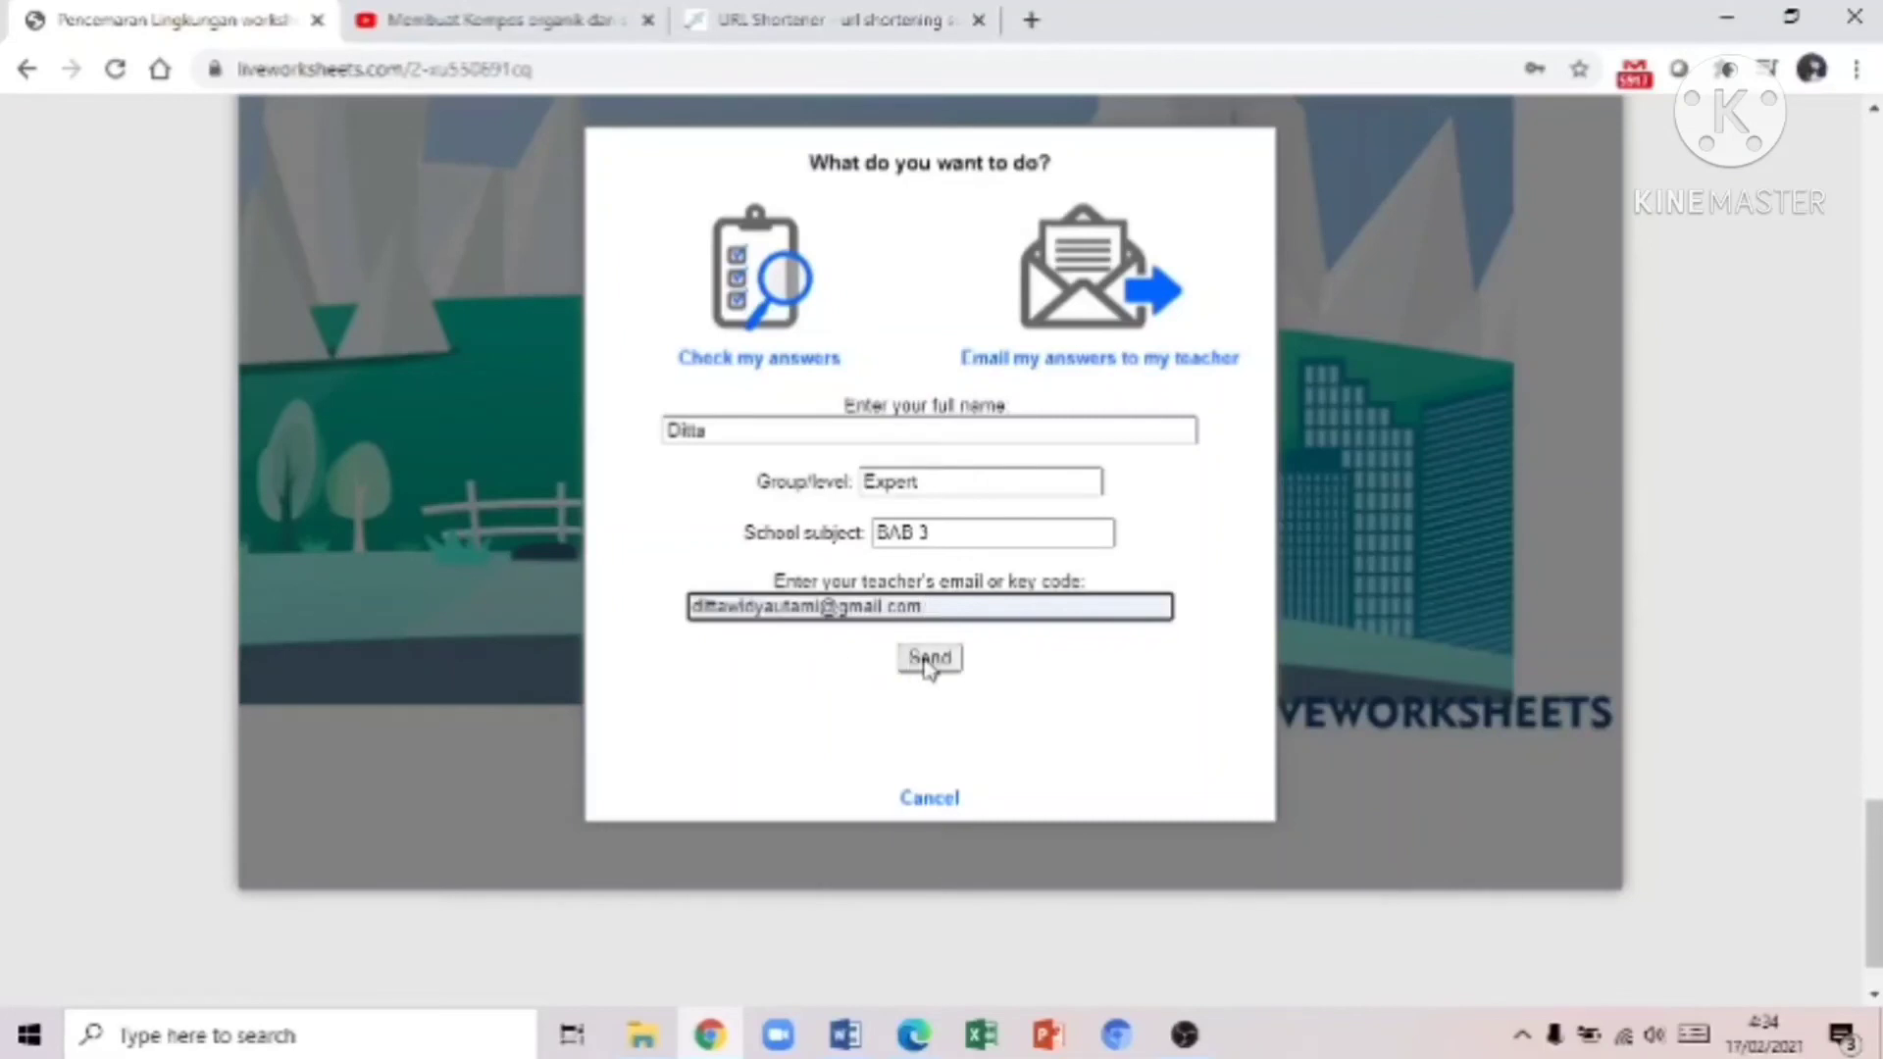
left_click(928, 658)
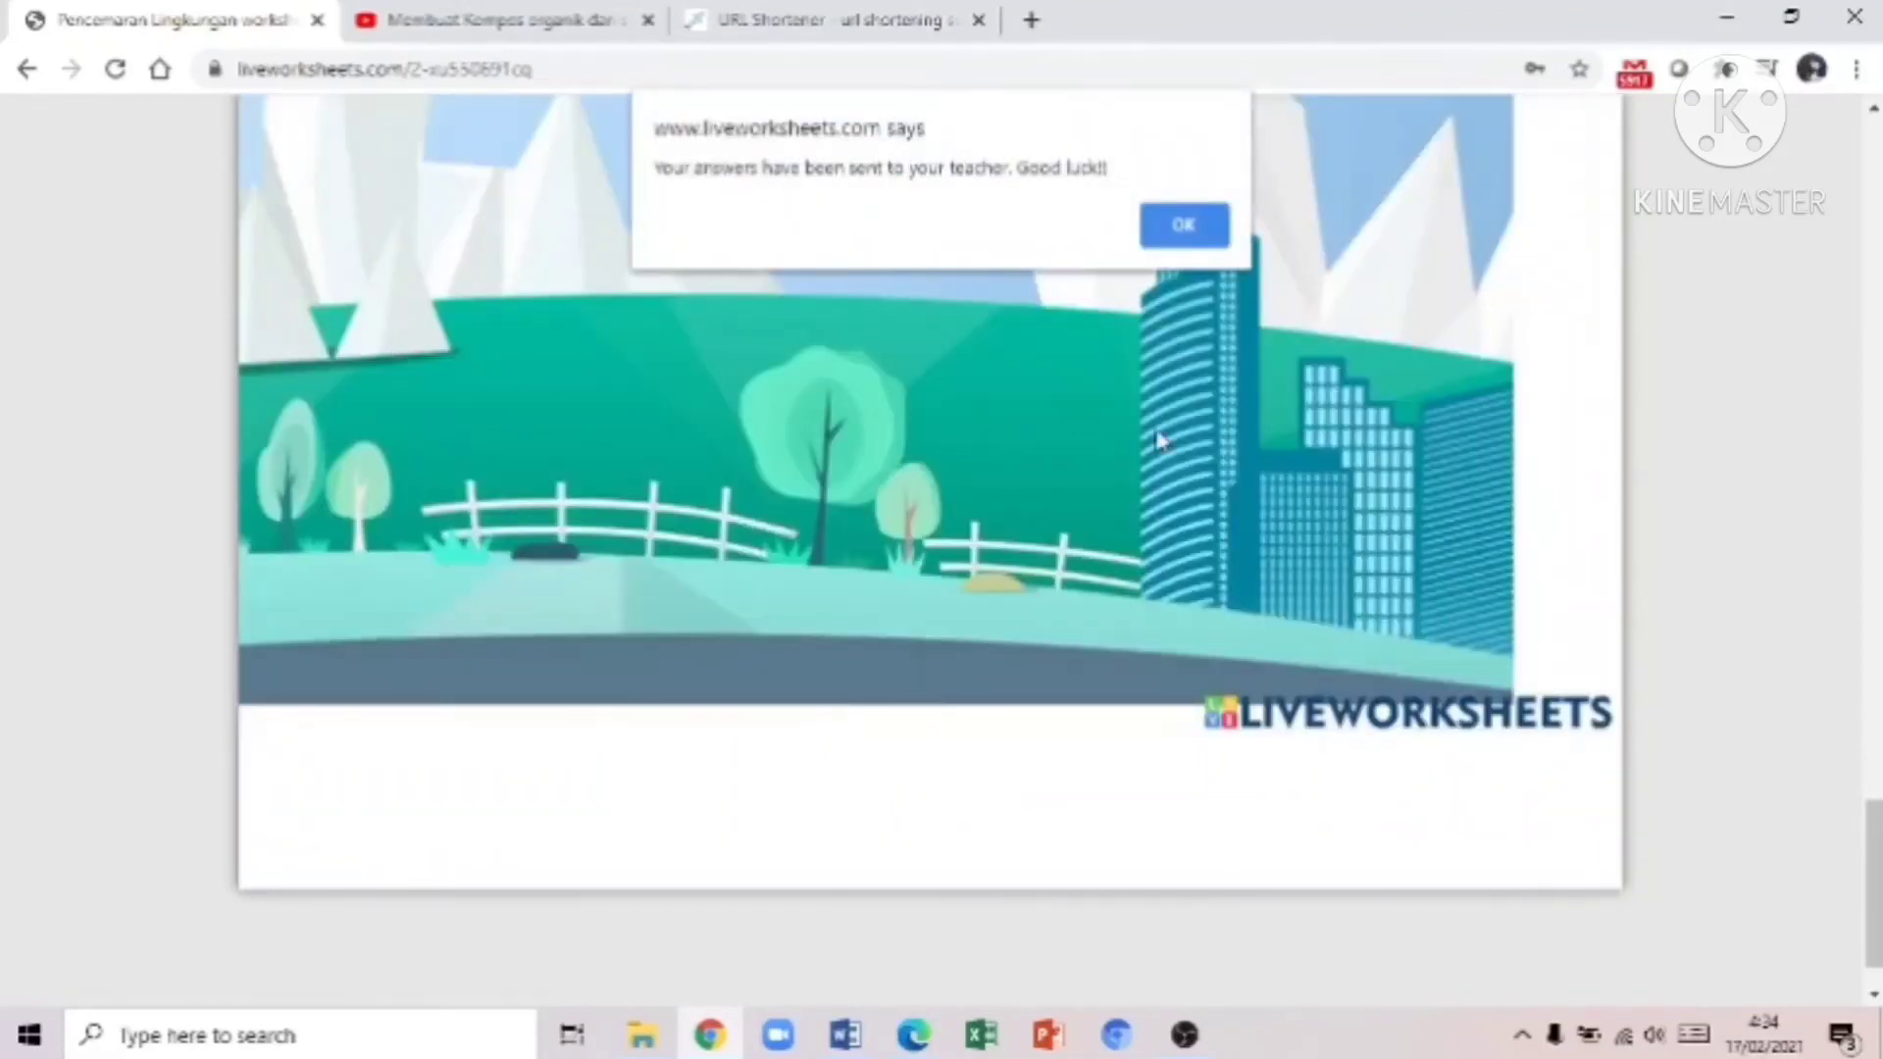
left_click(1187, 227)
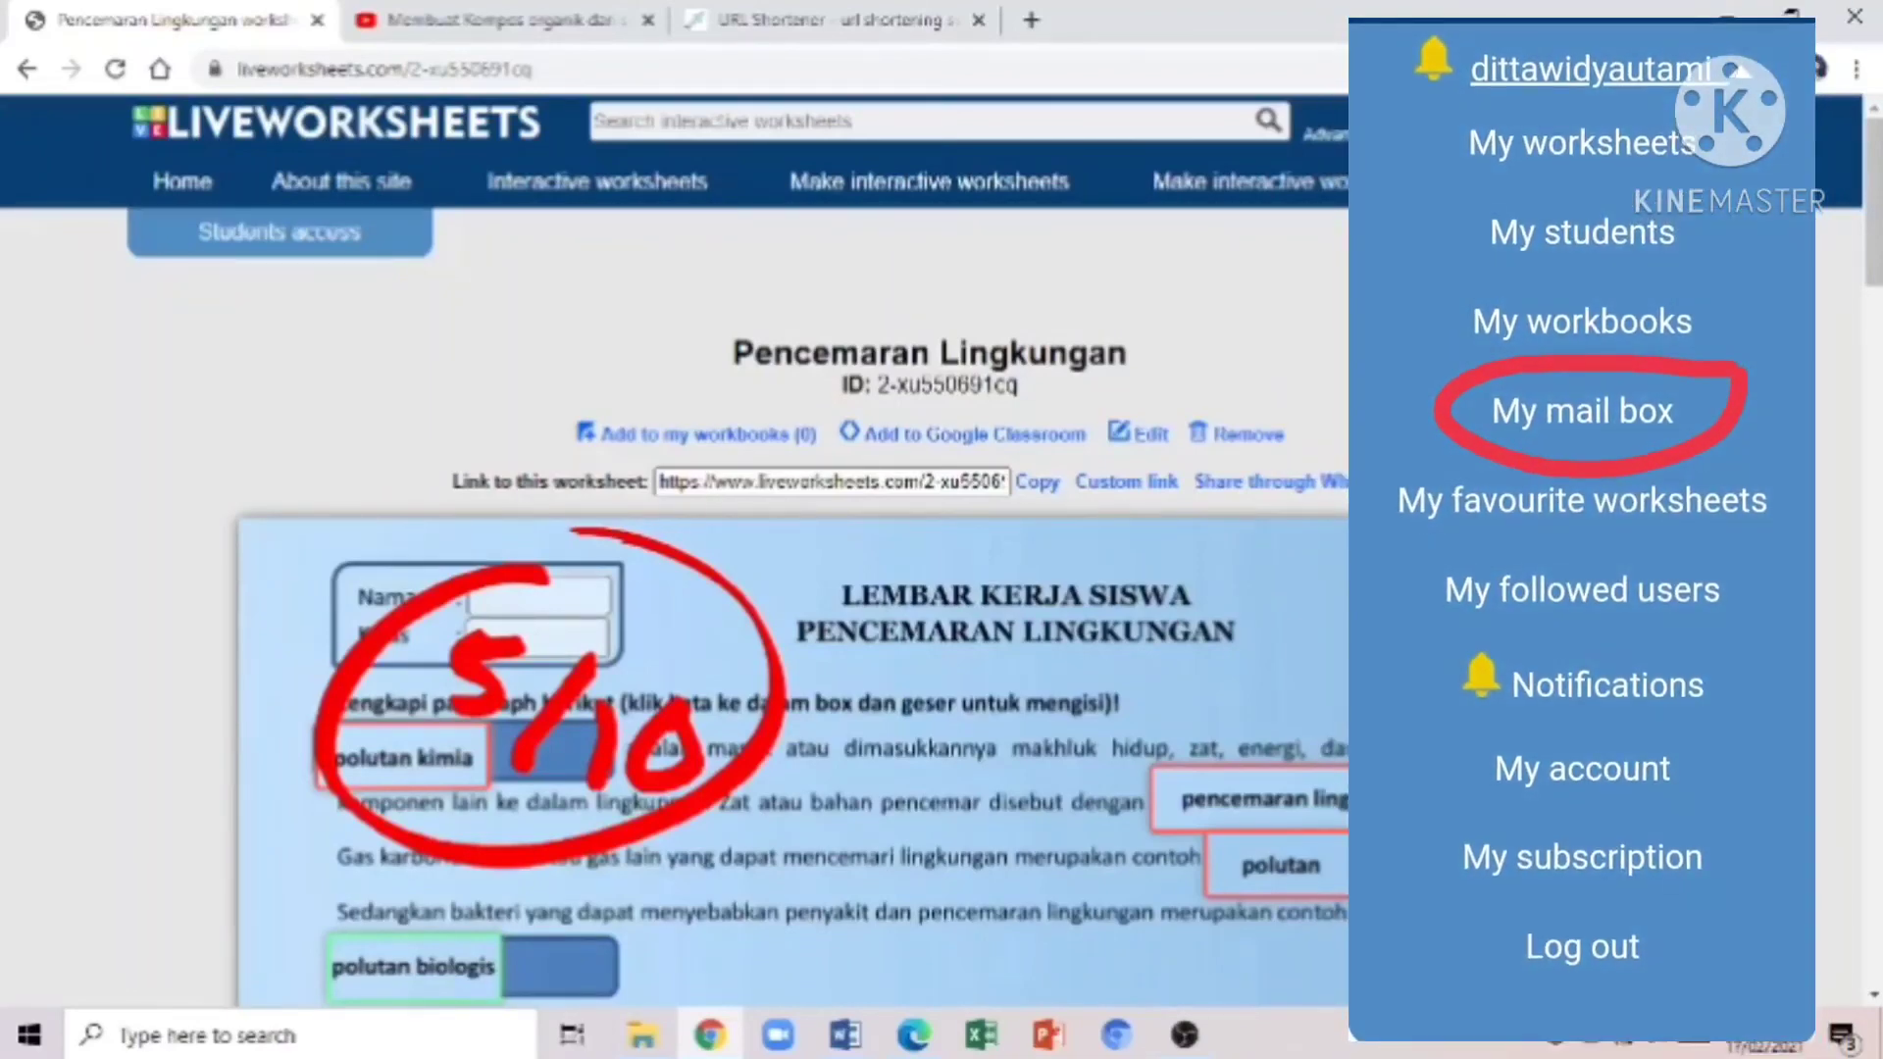
Step: Open the teacher's mail box and look over the answers sent by students
key("F5")
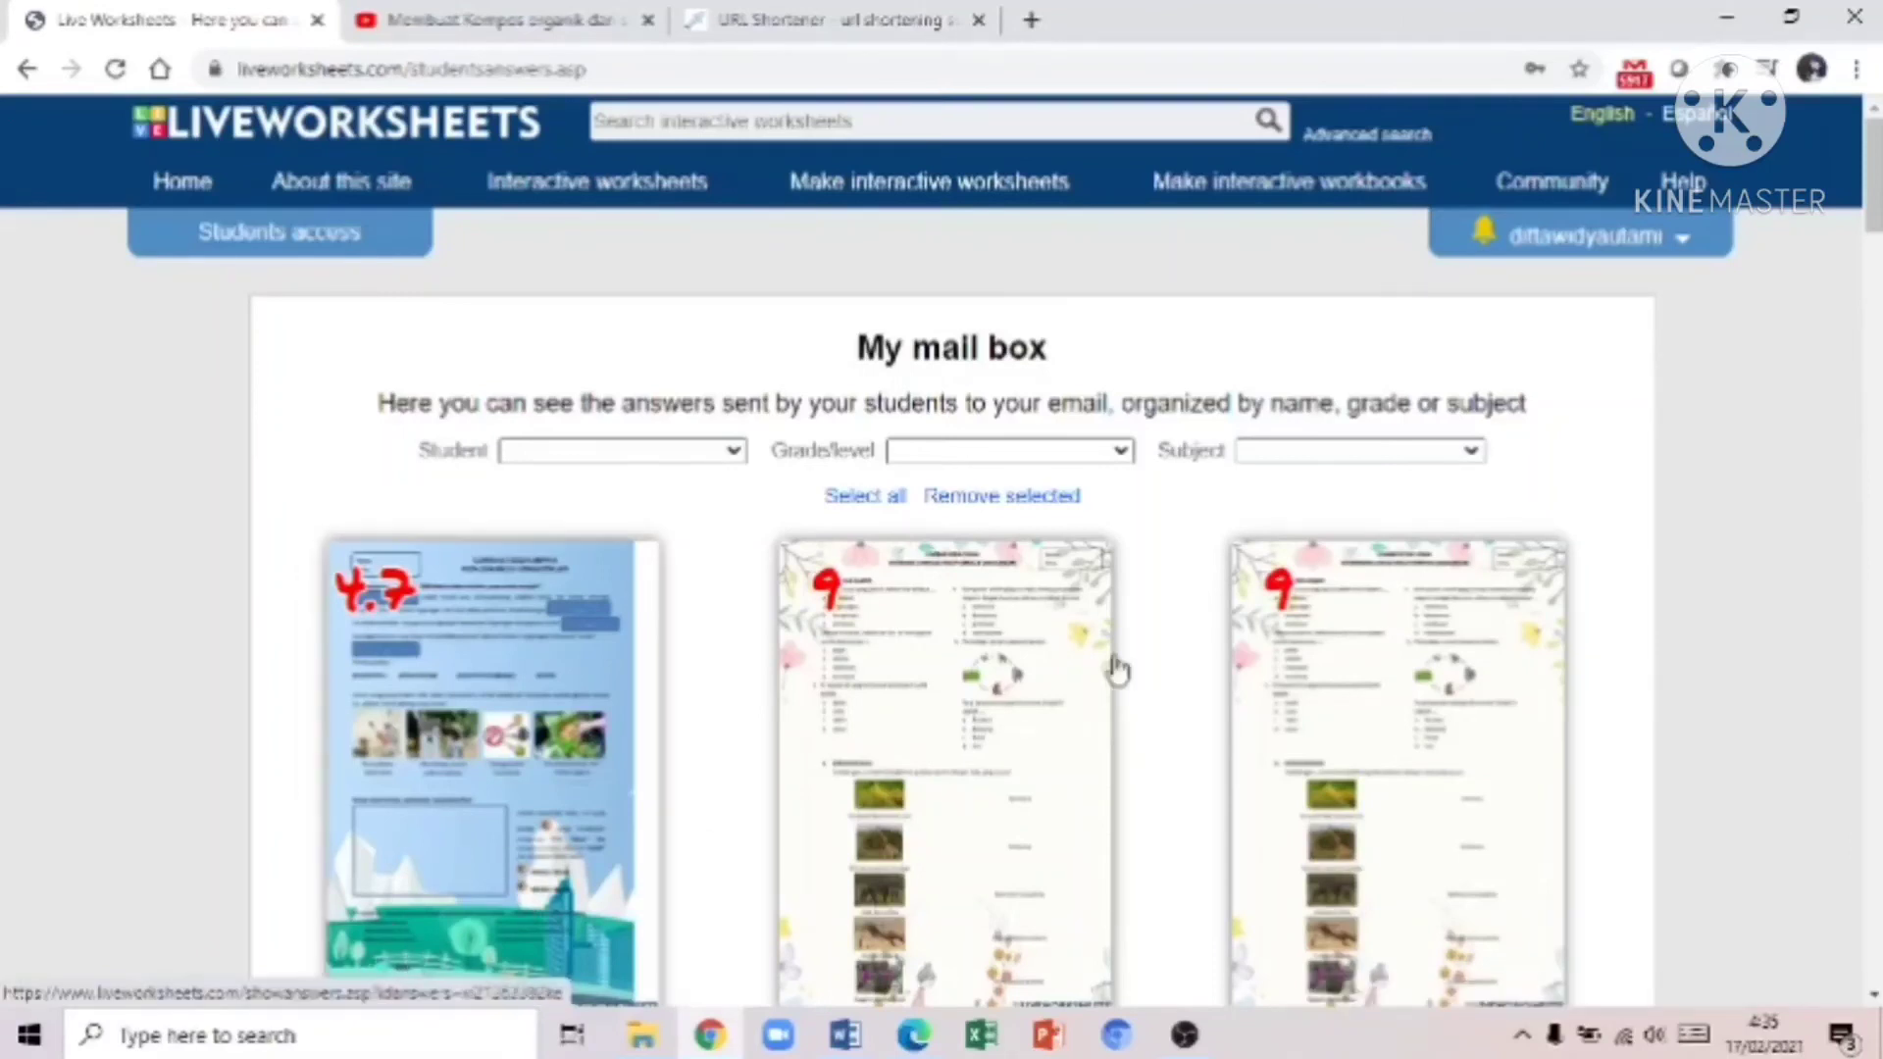
left_click_drag(1875, 196, 1877, 225)
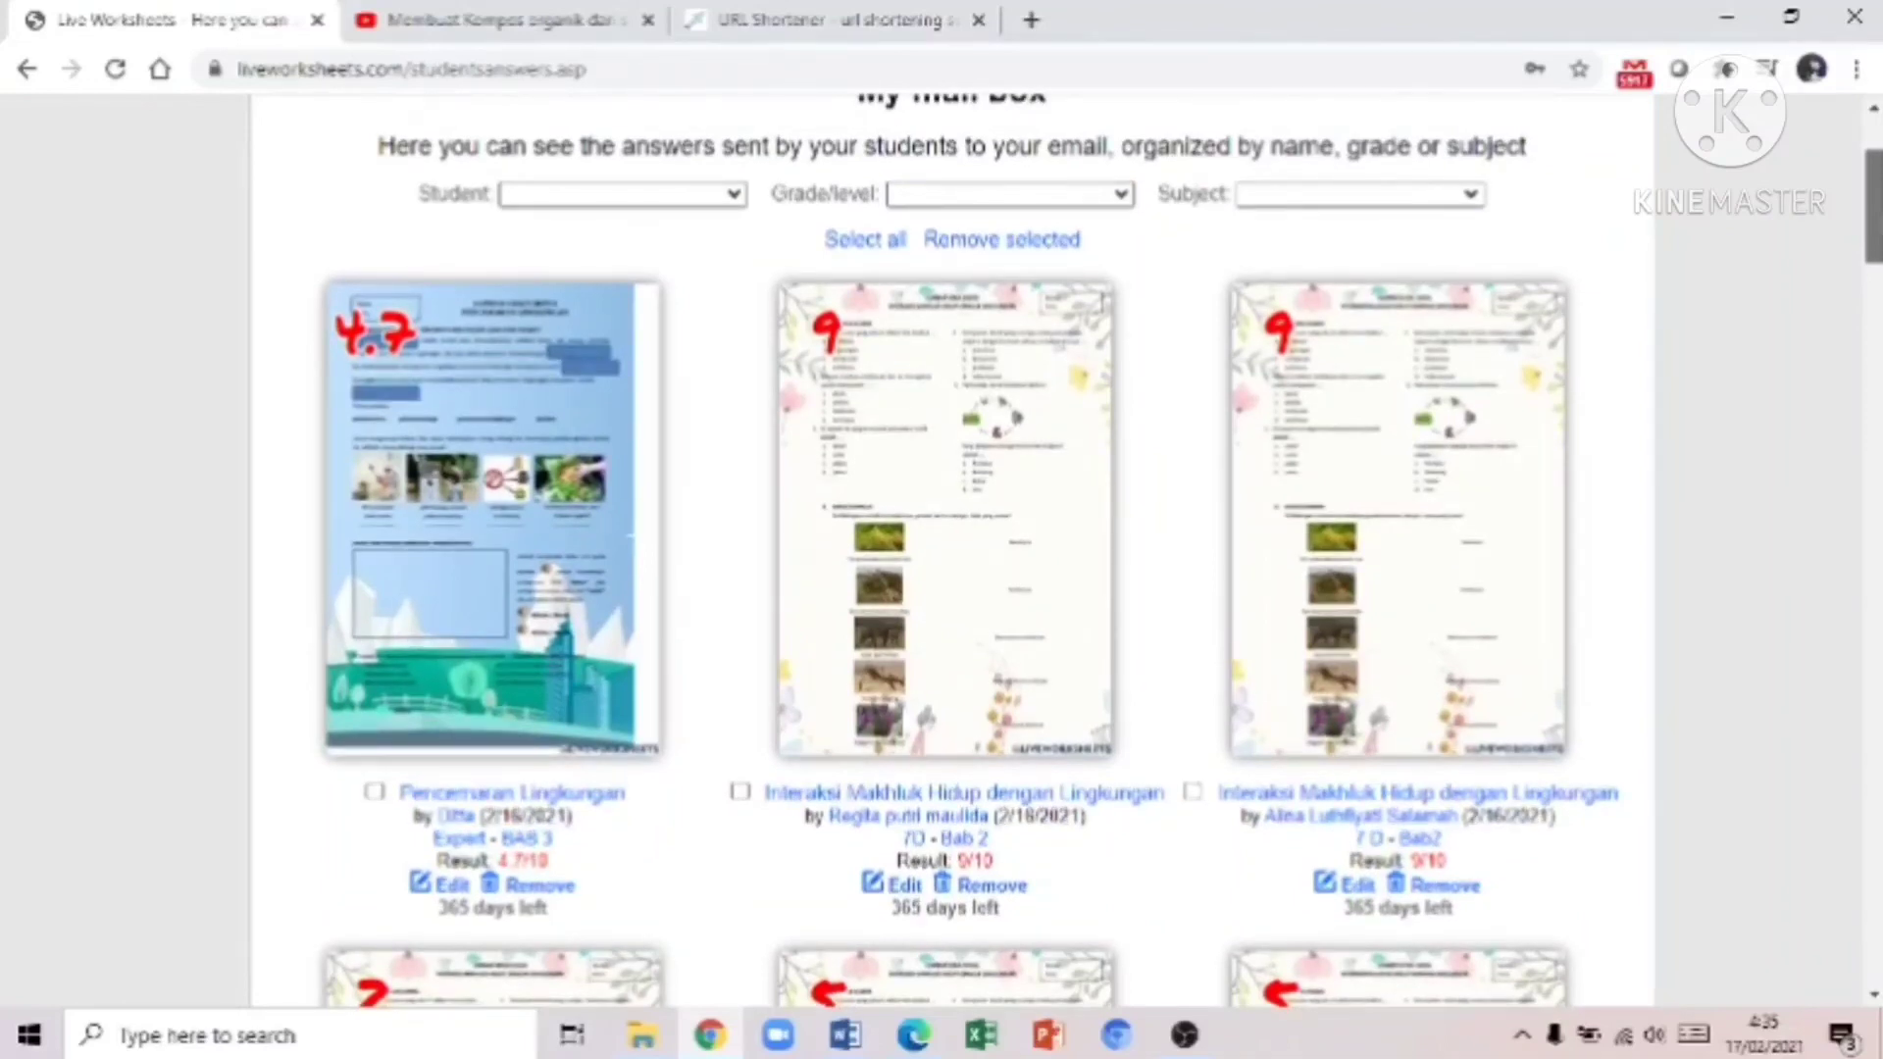